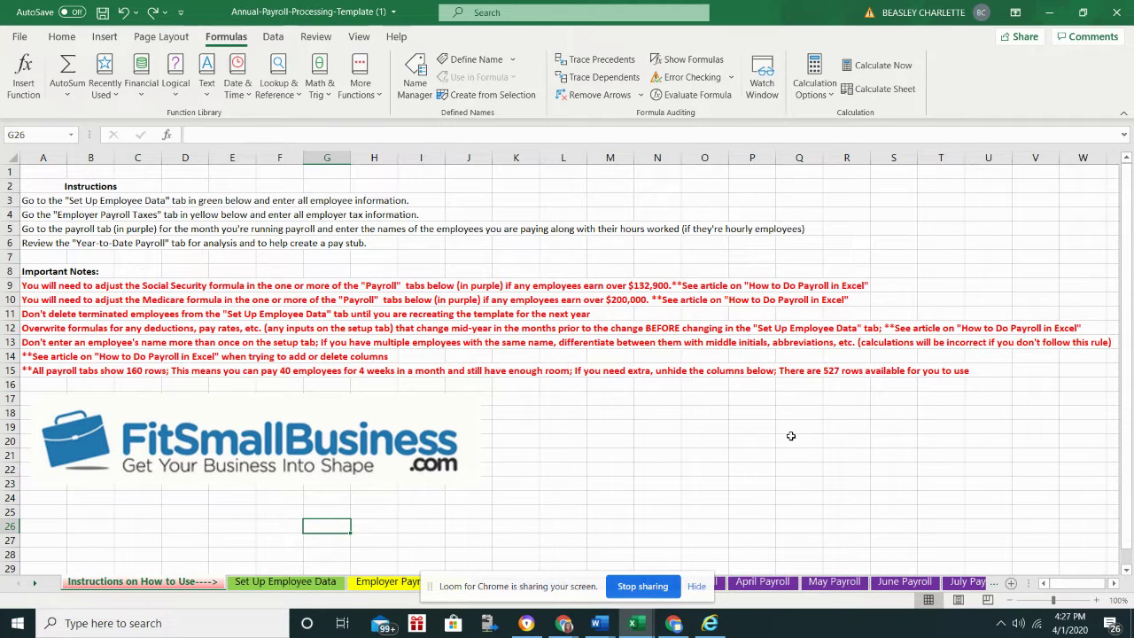
Highlight the four setup steps in rows 3 to 6, pointing out the employer payroll taxes step.
{"action": "left_click", "coordinate": [656, 372]}
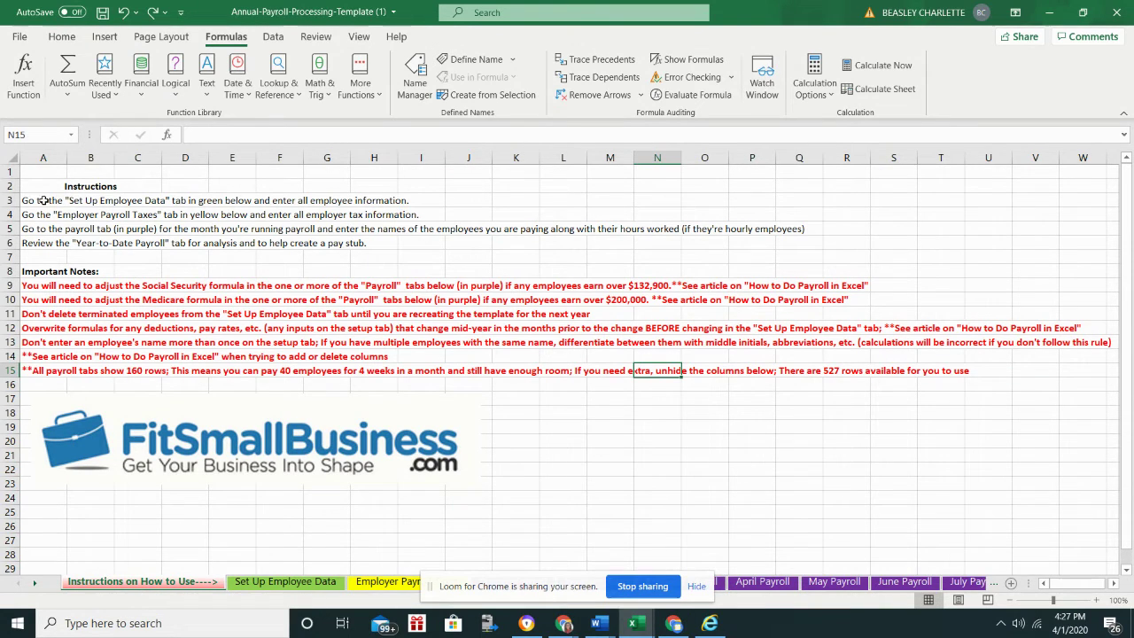
{"action": "left_click_drag", "start_coordinate": [39, 199], "coordinate": [35, 240]}
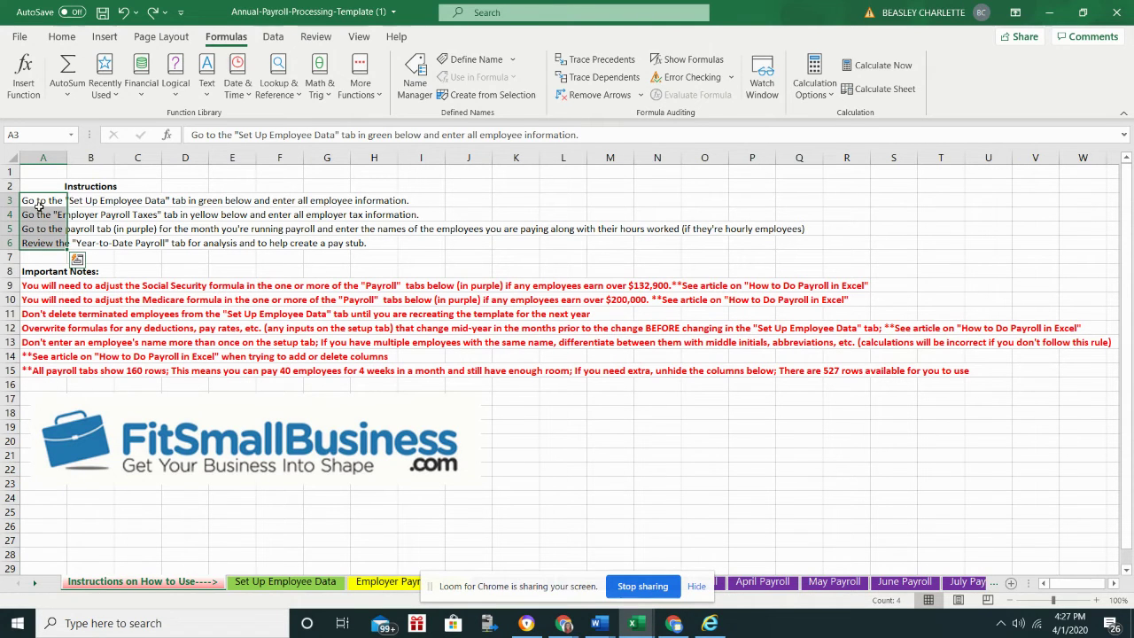
{"action": "left_click", "coordinate": [39, 204]}
{"action": "left_click", "coordinate": [37, 217]}
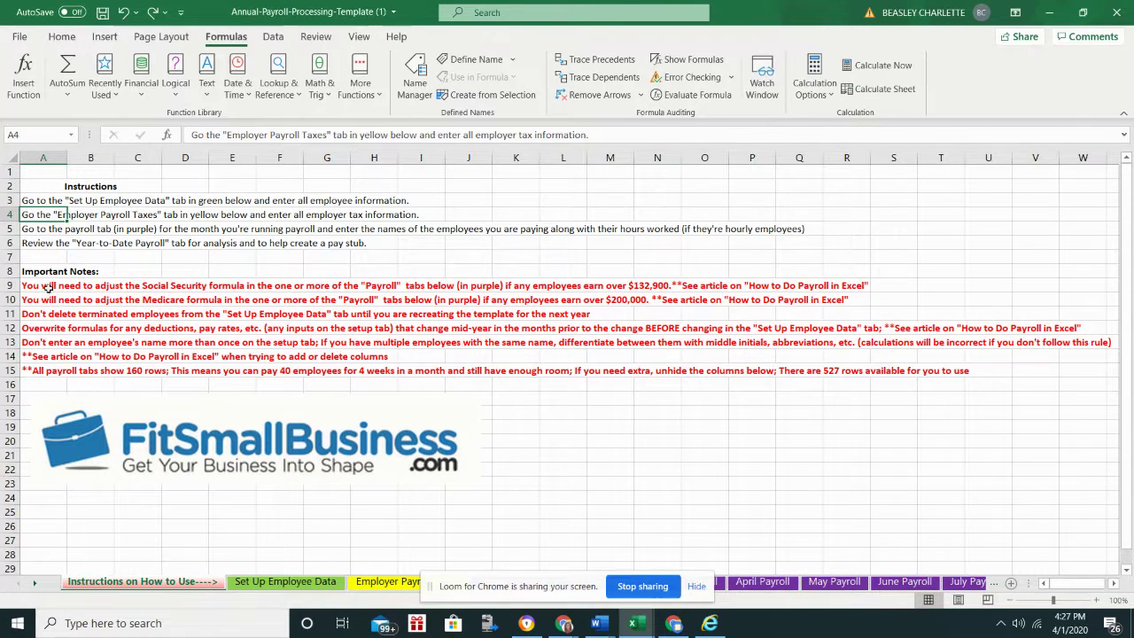
Highlight the important notes from row 9, pointing out the terminated-employees note.
{"action": "left_click_drag", "start_coordinate": [45, 287], "coordinate": [44, 368]}
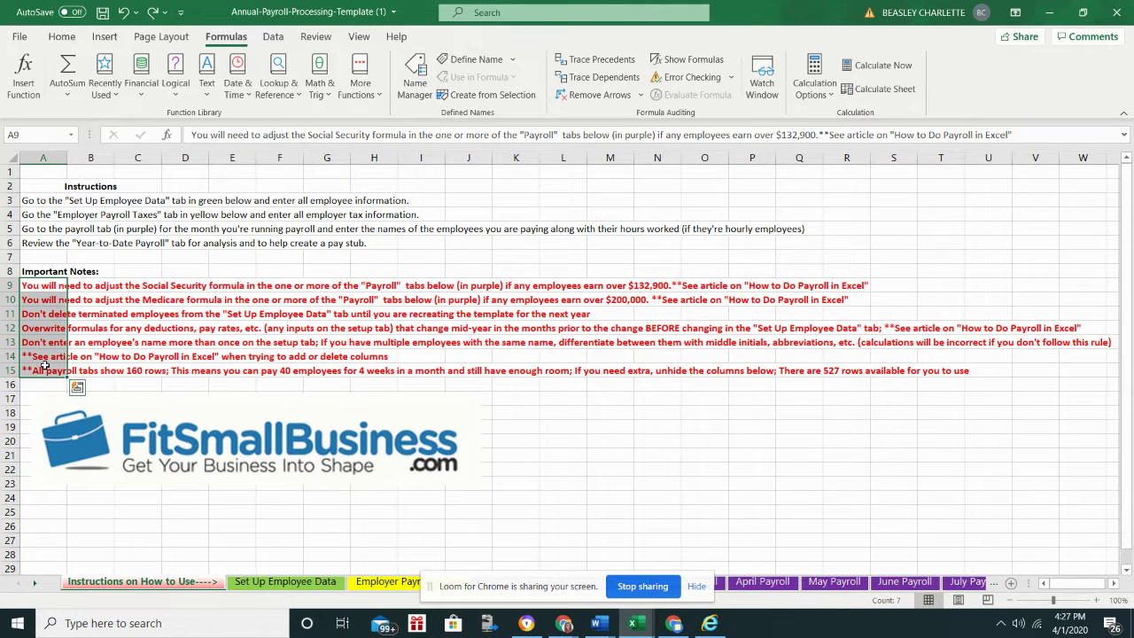
{"action": "left_click", "coordinate": [49, 313]}
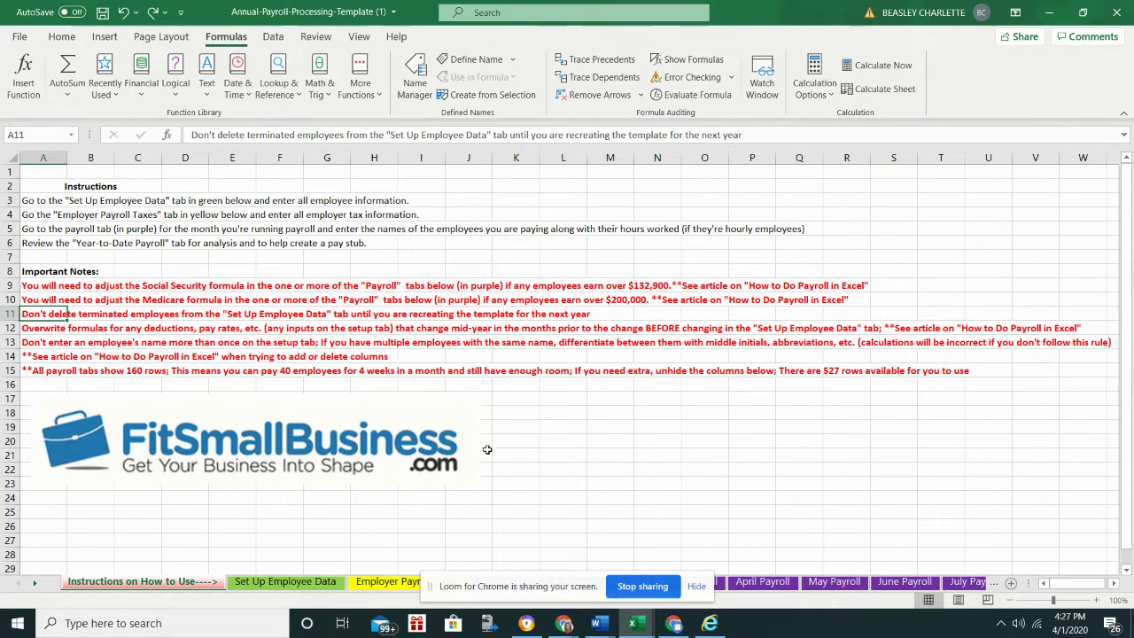
{"action": "left_click", "coordinate": [424, 497]}
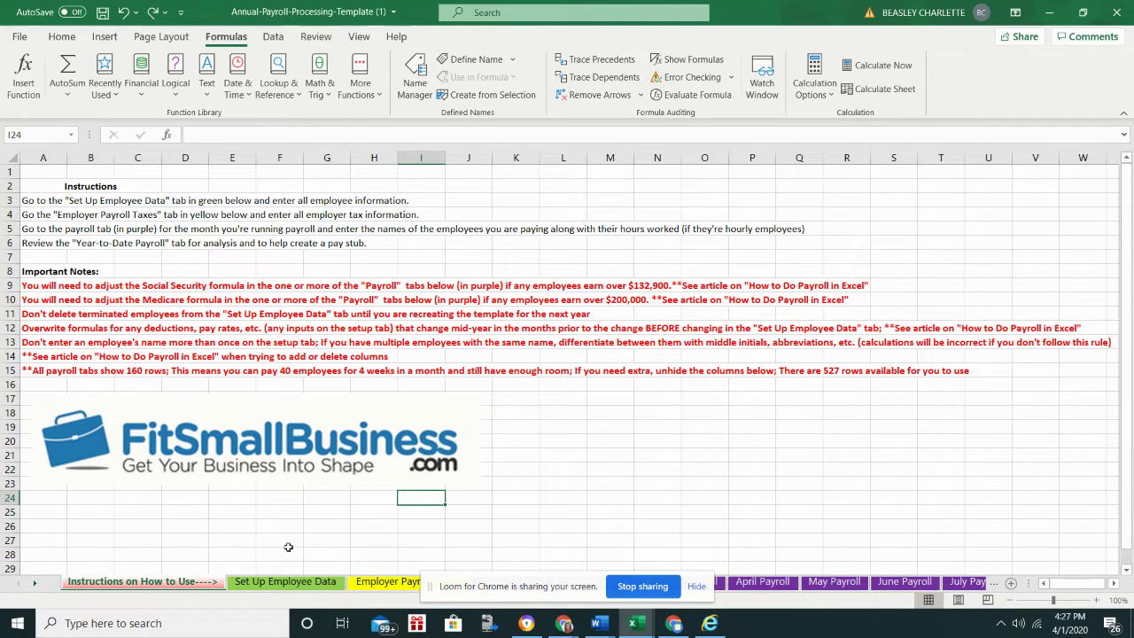
{"action": "left_click", "coordinate": [282, 581]}
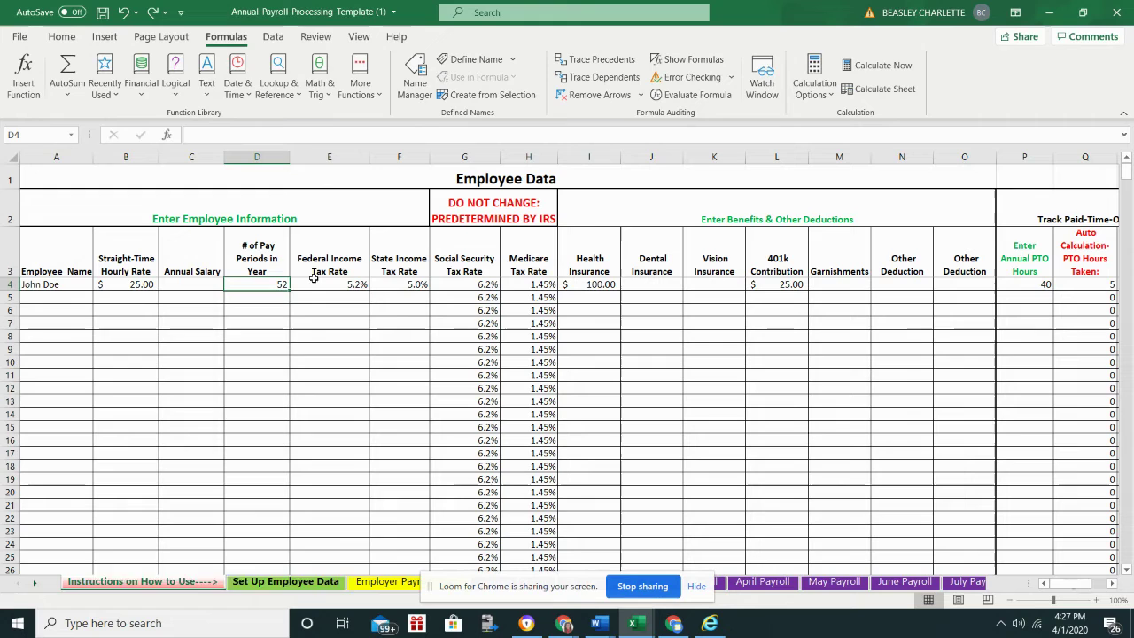
{"action": "left_click", "coordinate": [184, 337]}
{"action": "left_click", "coordinate": [115, 352]}
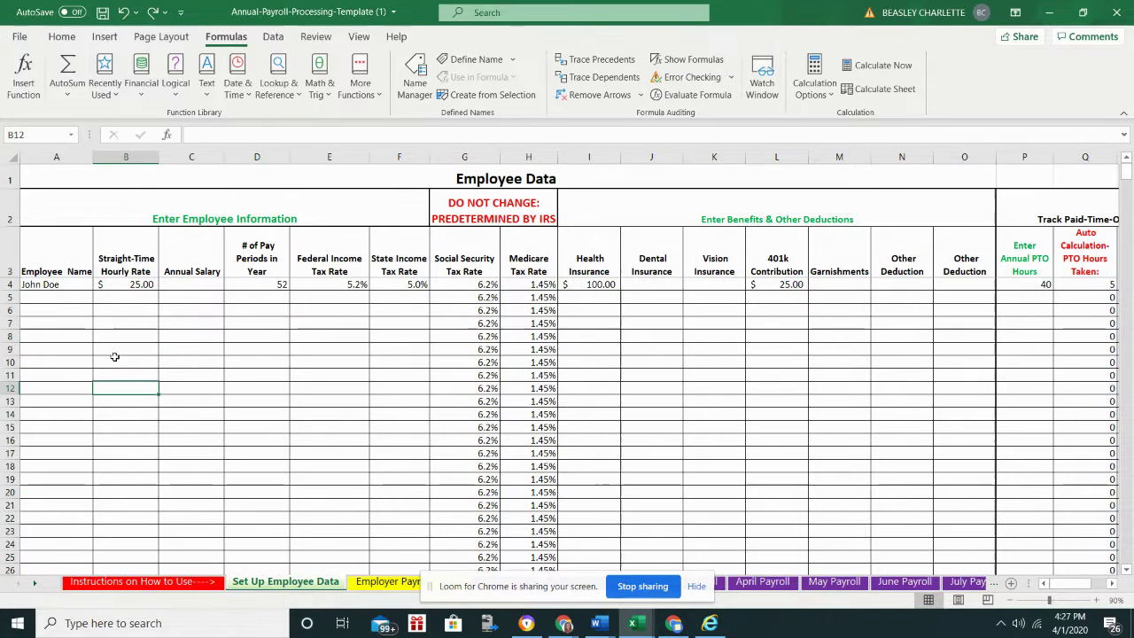
{"action": "left_click", "coordinate": [54, 271]}
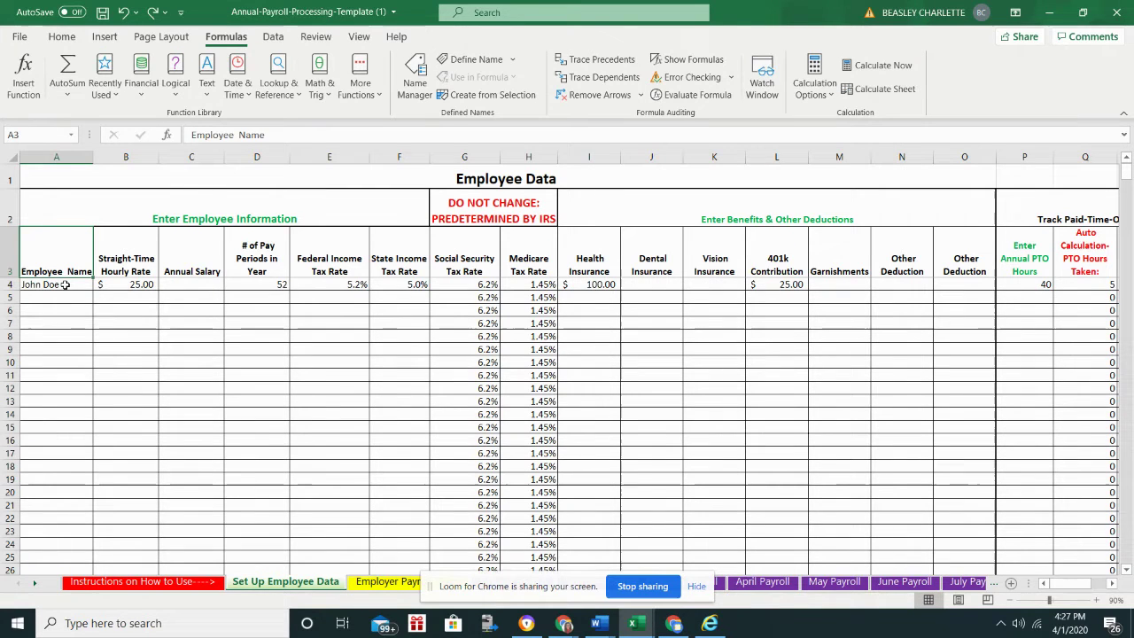
{"action": "left_click", "coordinate": [64, 284]}
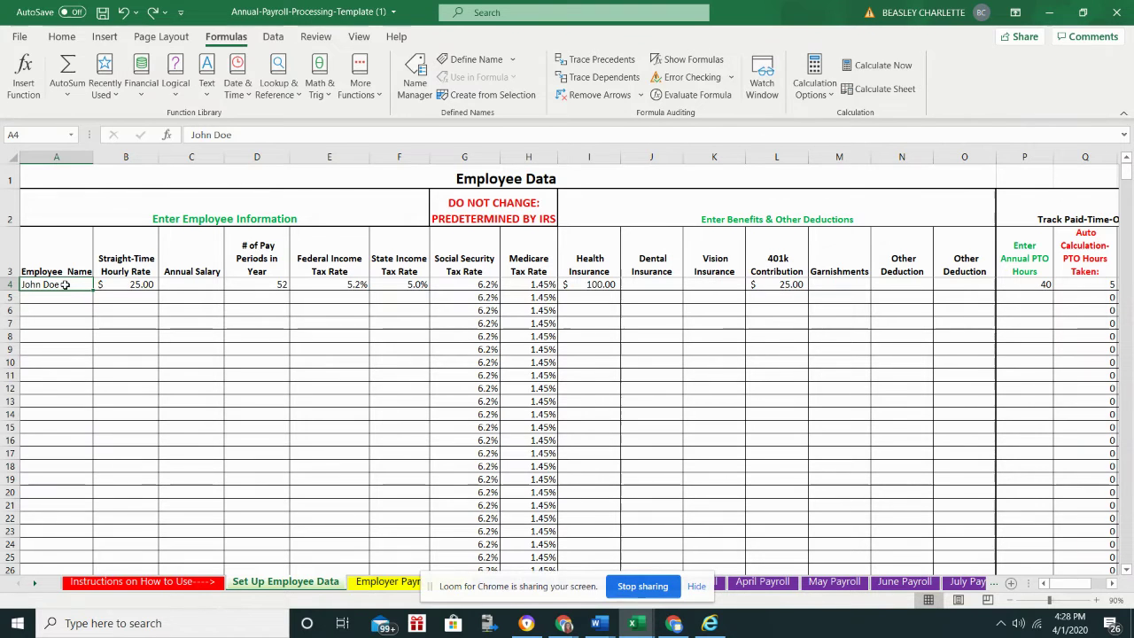
{"action": "left_click", "coordinate": [71, 312]}
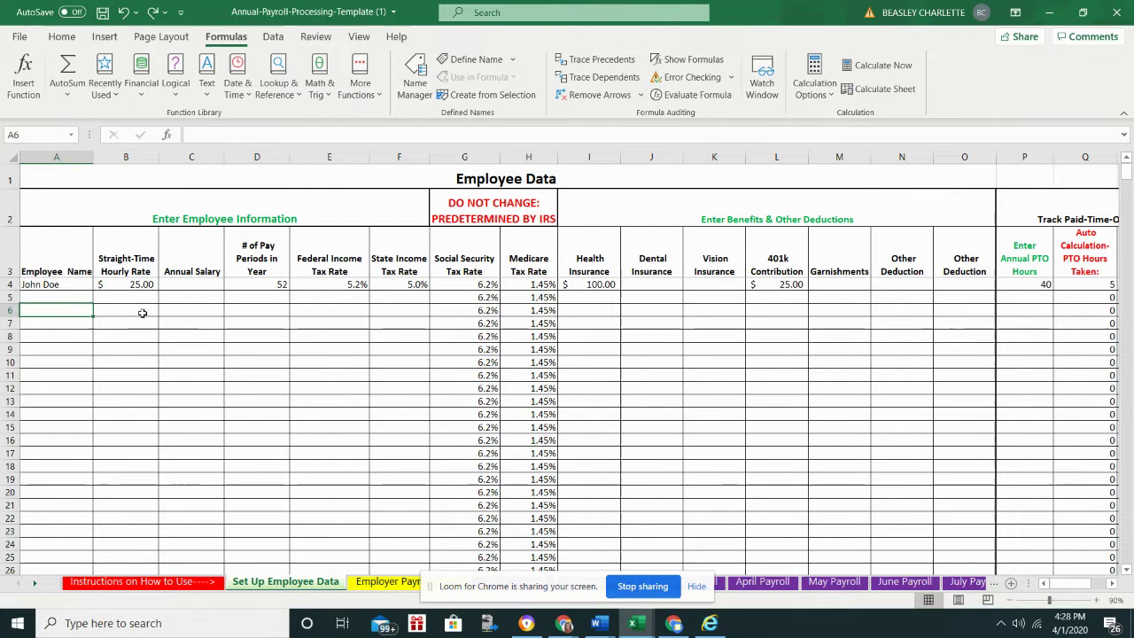
{"action": "left_click", "coordinate": [81, 284]}
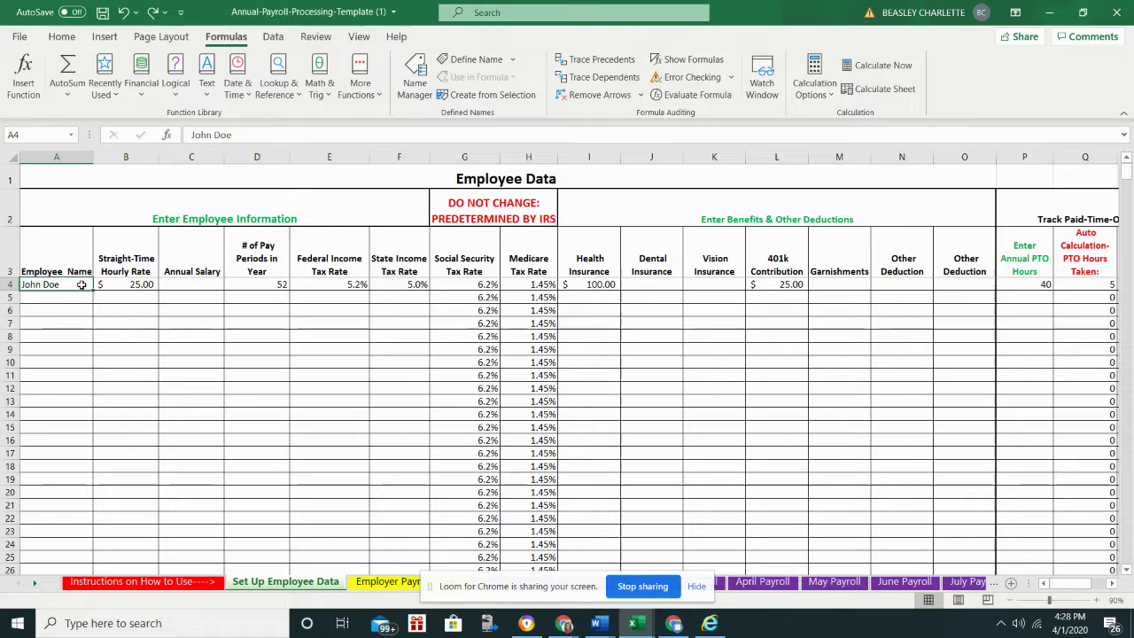
{"action": "key", "text": "Tab"}
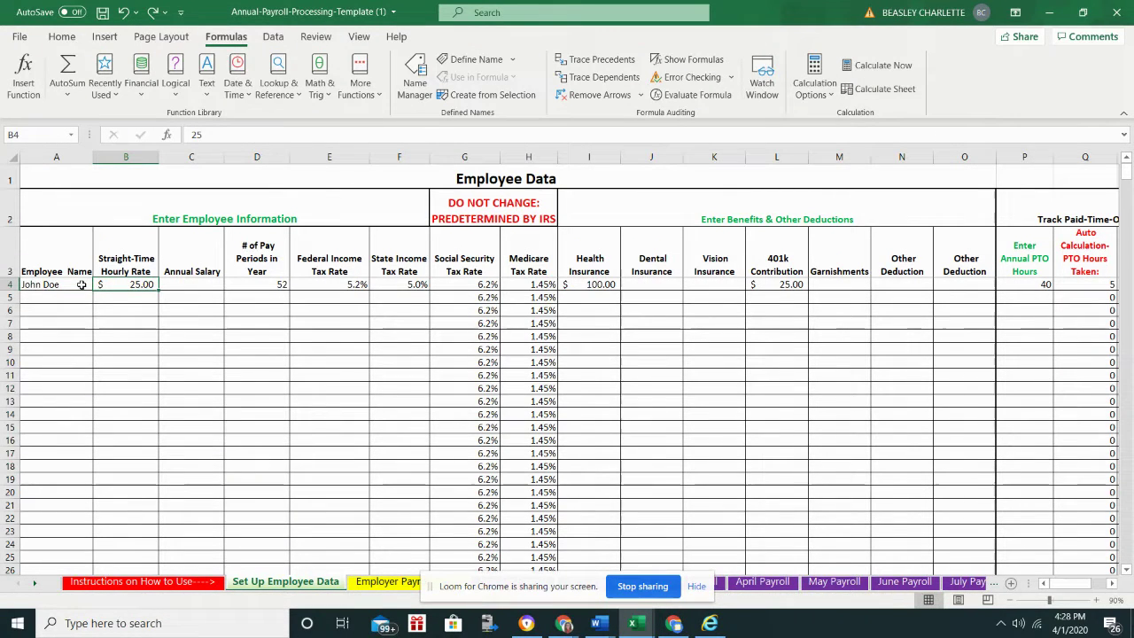
{"action": "key", "text": "Tab"}
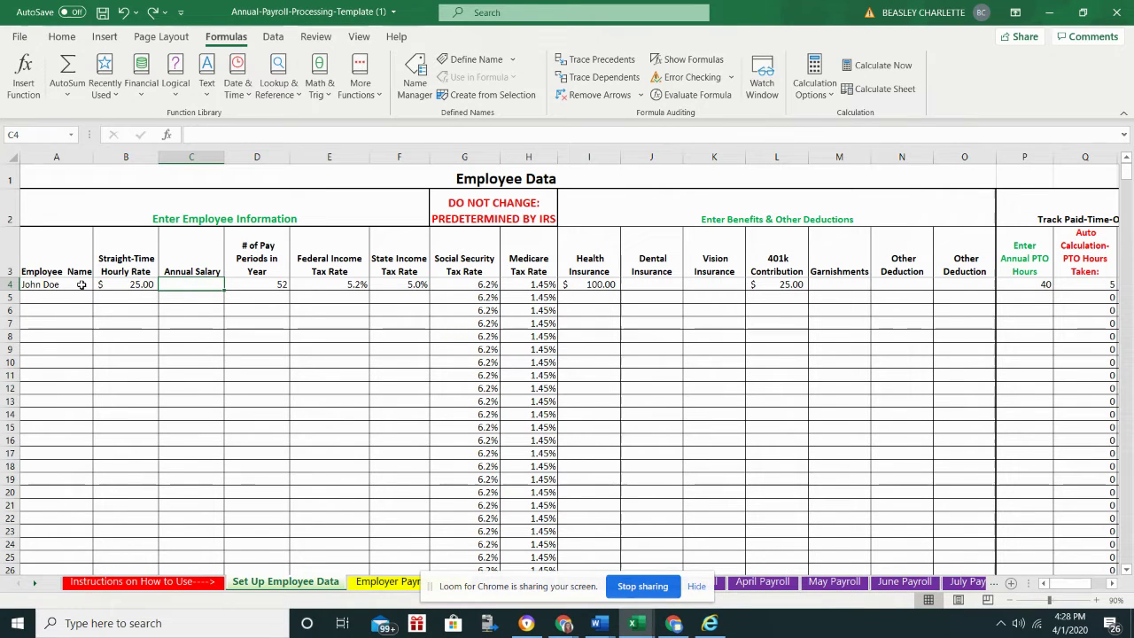
{"action": "key", "text": "Tab"}
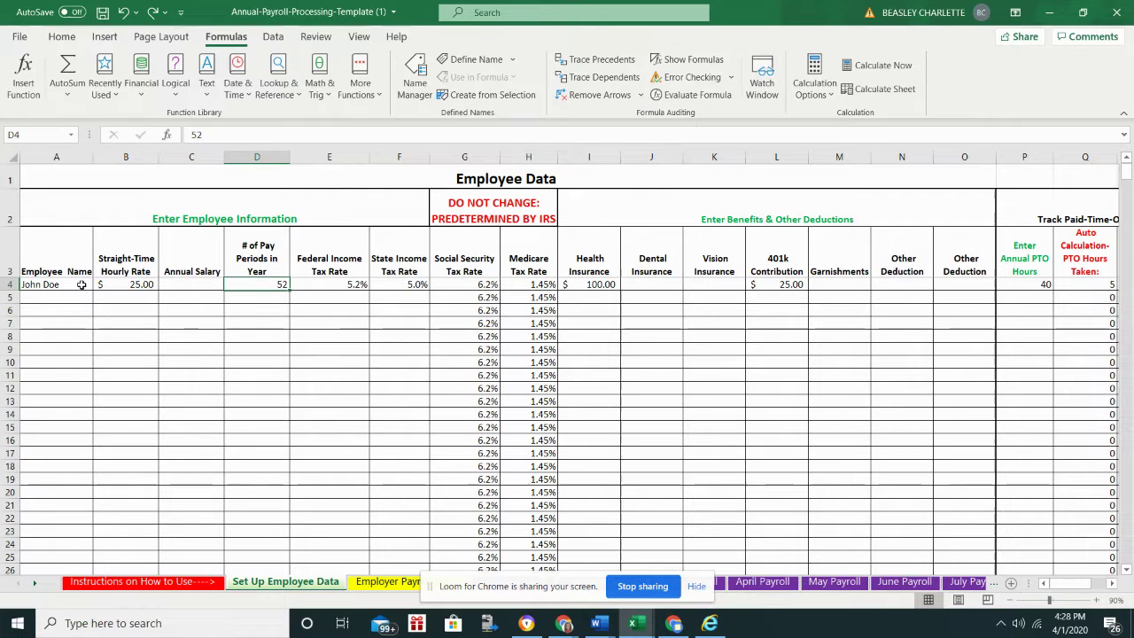
{"action": "key", "text": "Tab"}
{"action": "key", "text": "Tab"}
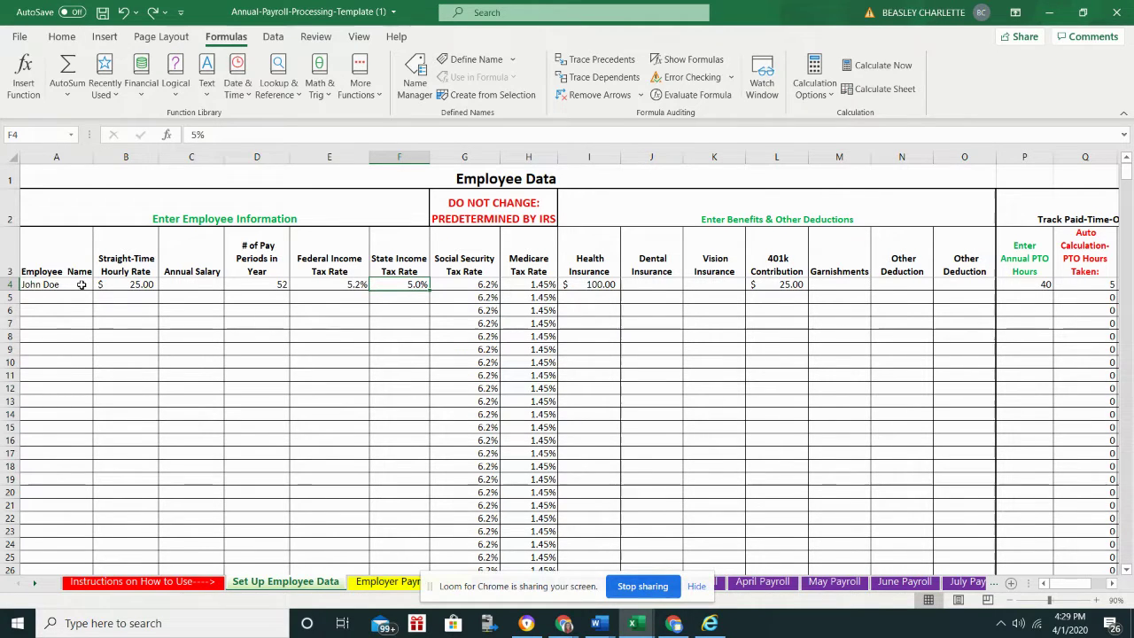
{"action": "key", "text": "Right"}
{"action": "key", "text": "Right"}
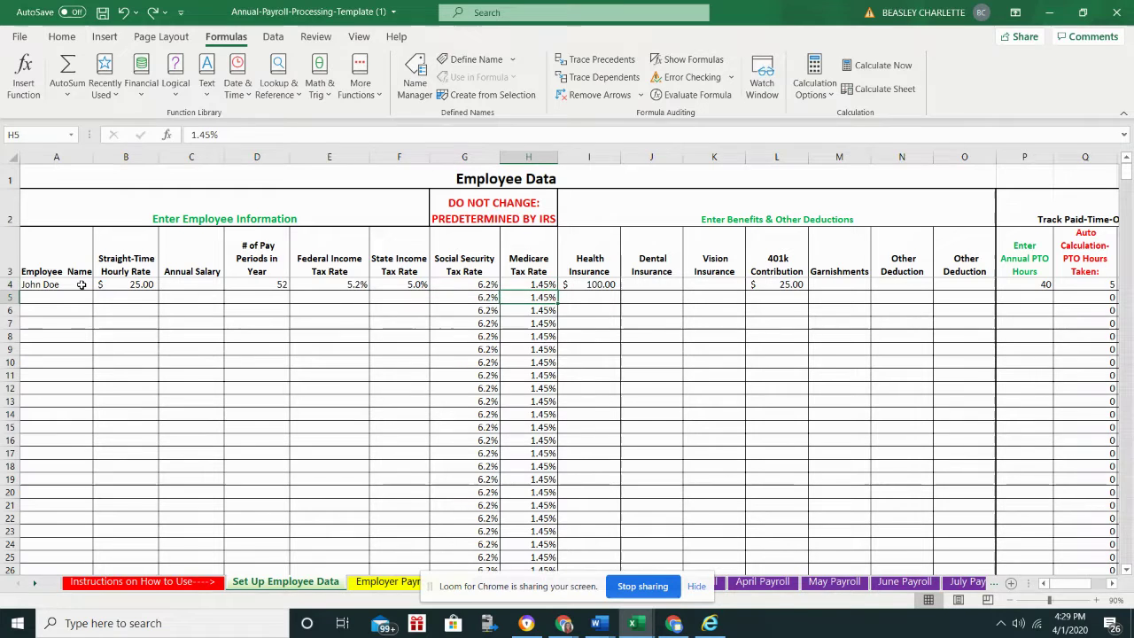
{"action": "key", "text": "Left"}
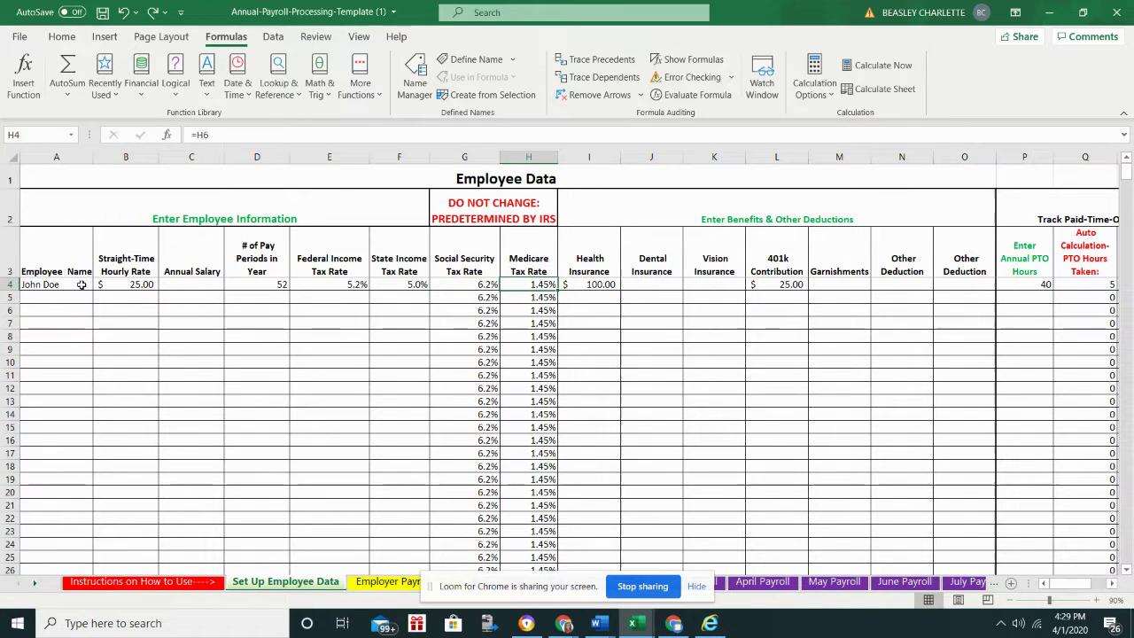
{"action": "key", "text": "Down"}
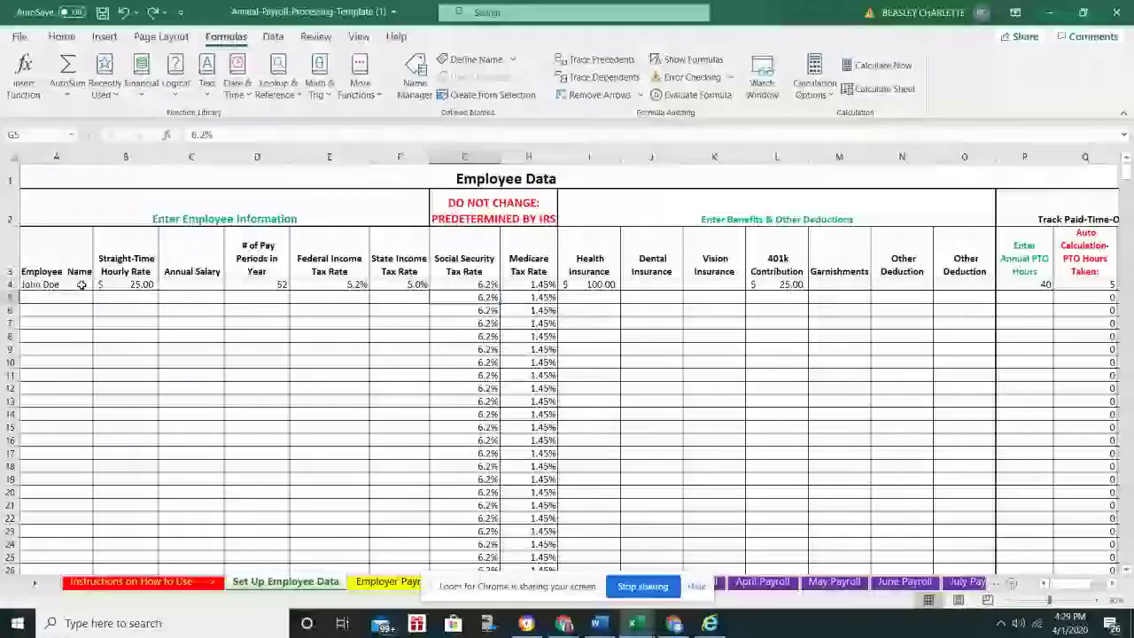
{"action": "key", "text": "Down"}
{"action": "key", "text": "Down"}
{"action": "key", "text": "Down"}
{"action": "key", "text": "Down"}
{"action": "key", "text": "Down"}
{"action": "key", "text": "Down"}
{"action": "key", "text": "Down"}
{"action": "key", "text": "Down"}
{"action": "key", "text": "Right"}
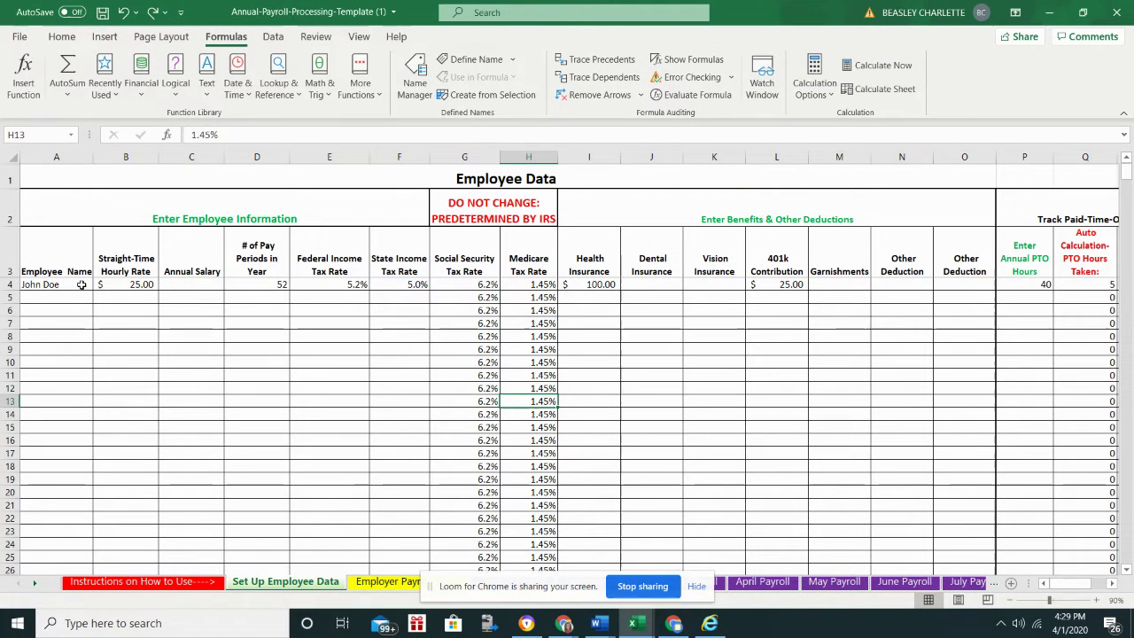
{"action": "key", "text": "Left"}
{"action": "key", "text": "Down"}
{"action": "key", "text": "Down"}
{"action": "key", "text": "Down"}
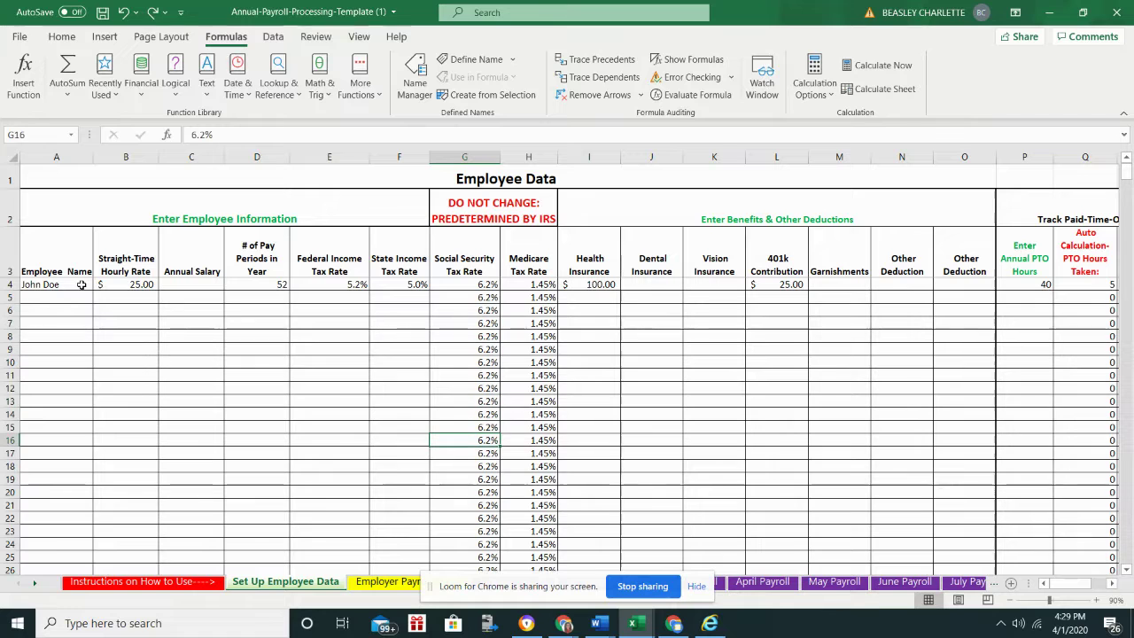
{"action": "key", "text": "Up"}
{"action": "key", "text": "Up"}
{"action": "key", "text": "Up"}
{"action": "key", "text": "Up"}
{"action": "key", "text": "Up"}
{"action": "key", "text": "Up"}
{"action": "key", "text": "Up"}
{"action": "key", "text": "Up"}
{"action": "key", "text": "Up"}
{"action": "key", "text": "Up"}
{"action": "key", "text": "Up"}
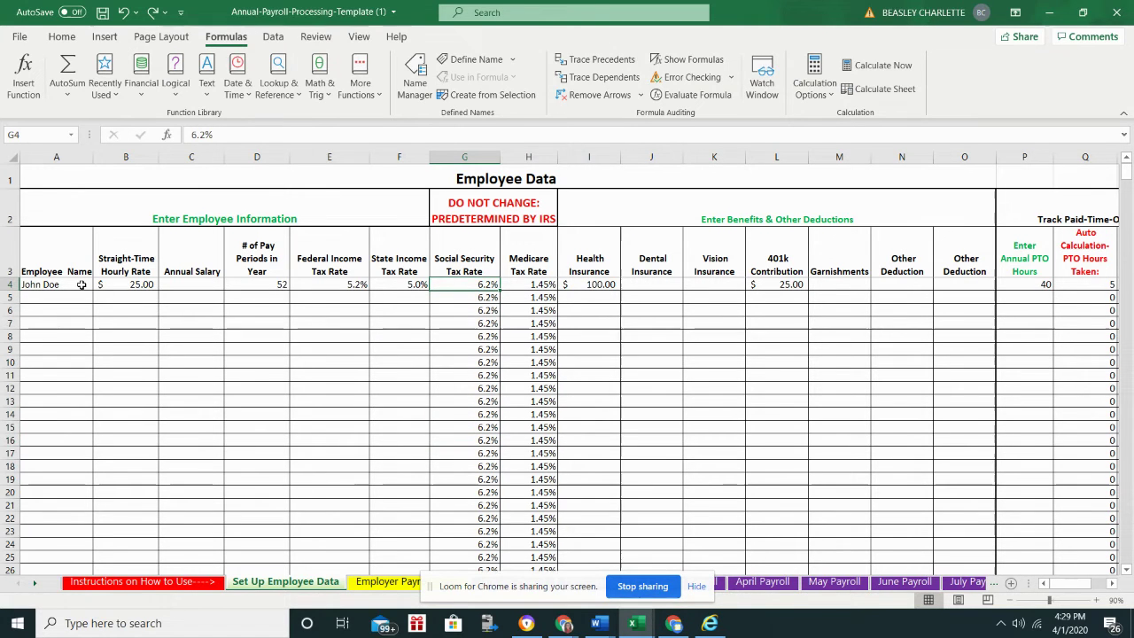
{"action": "key", "text": "Up"}
{"action": "key", "text": "Up"}
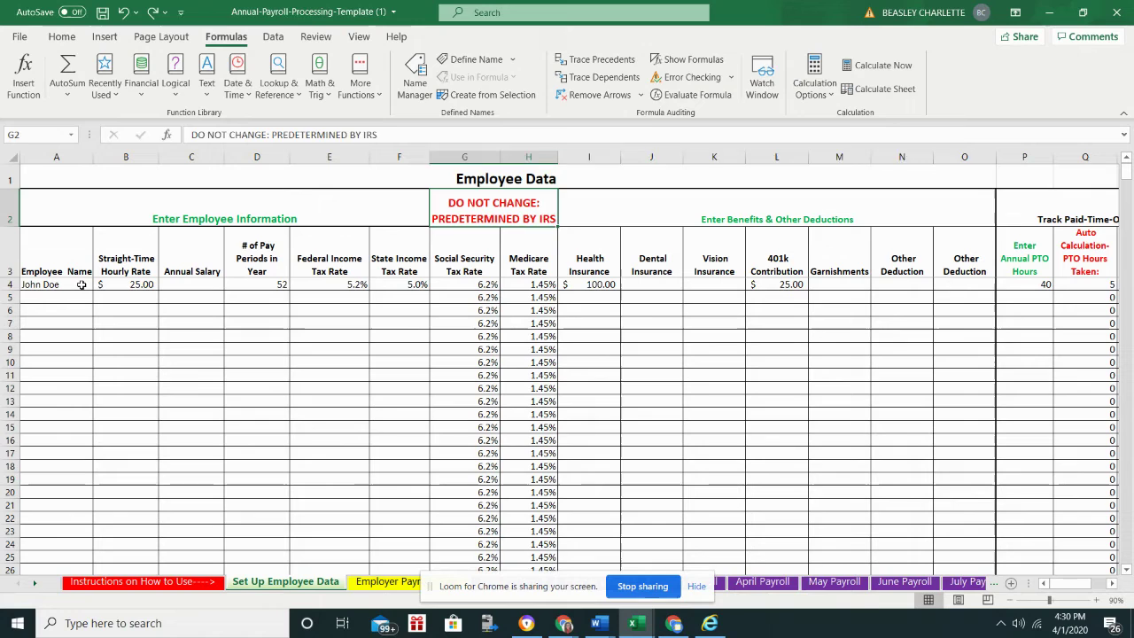
Move across the 100.00 health insurance, 25.00 401k and Other Deduction cells toward the PTO columns.
{"action": "key", "text": "Right"}
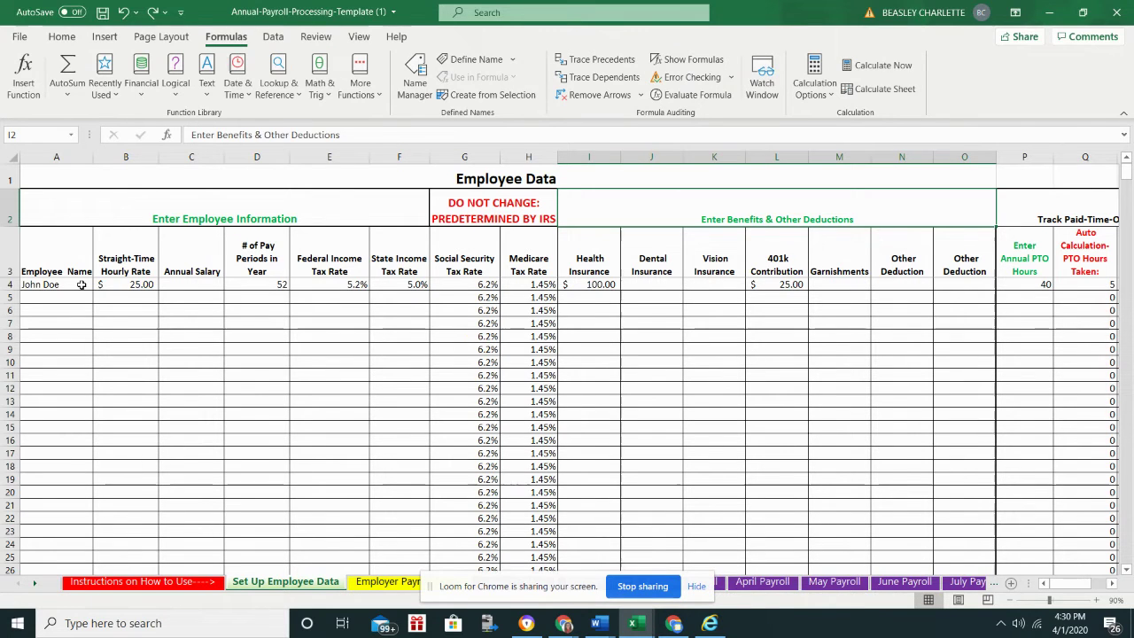
{"action": "key", "text": "Down"}
{"action": "key", "text": "Down"}
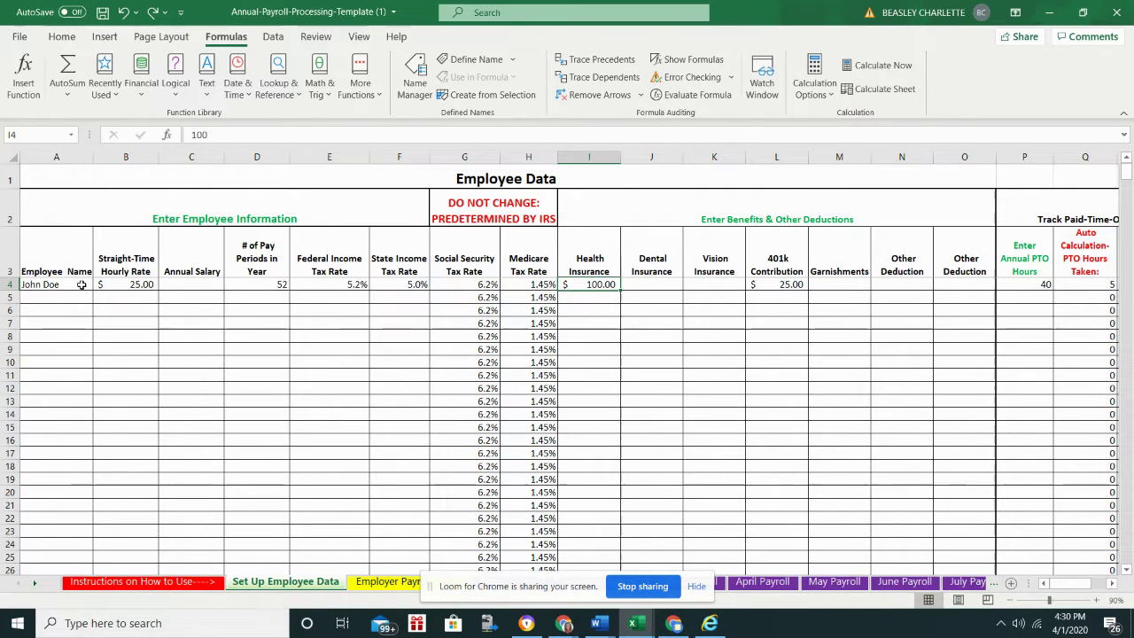
{"action": "key", "text": "Right"}
{"action": "key", "text": "Right"}
{"action": "key", "text": "Right"}
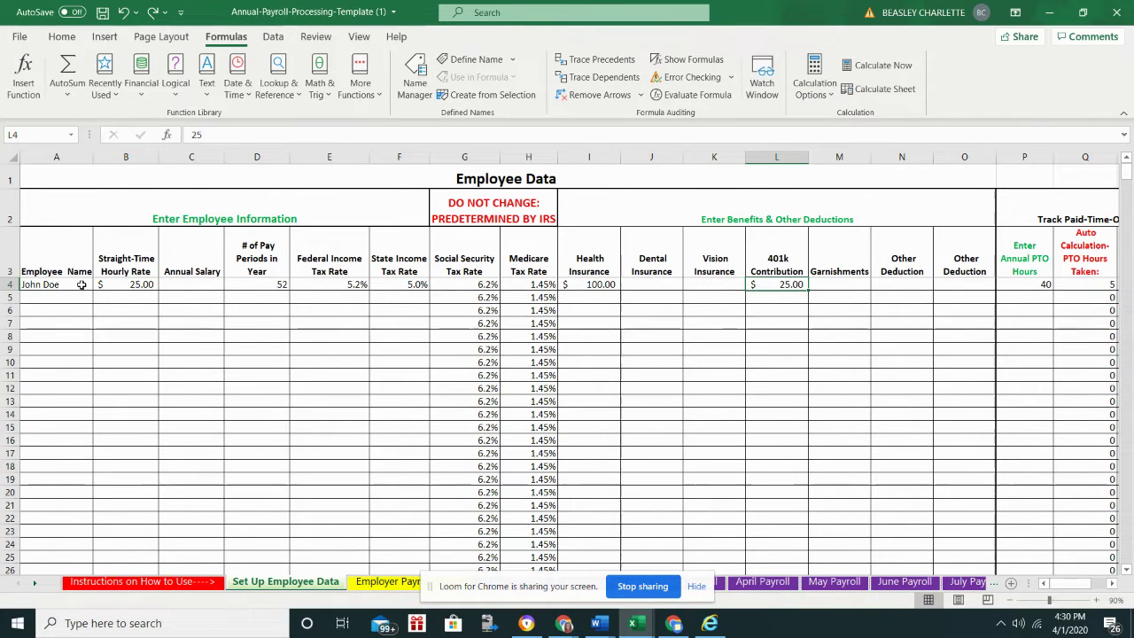
{"action": "key", "text": "Right"}
{"action": "key", "text": "Right"}
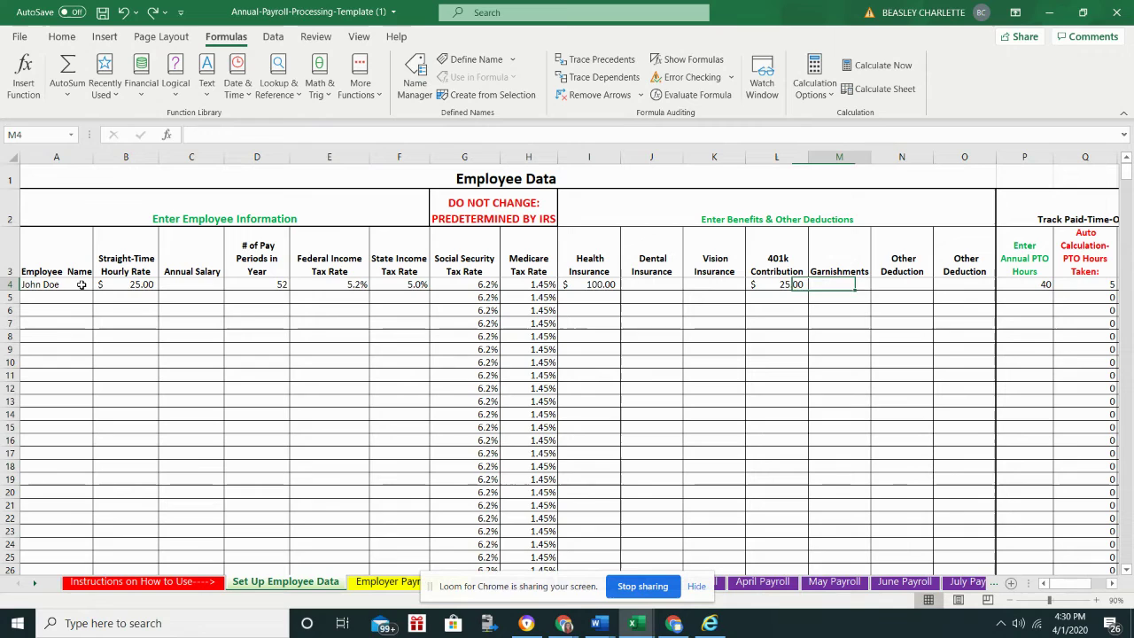
{"action": "key", "text": "Up"}
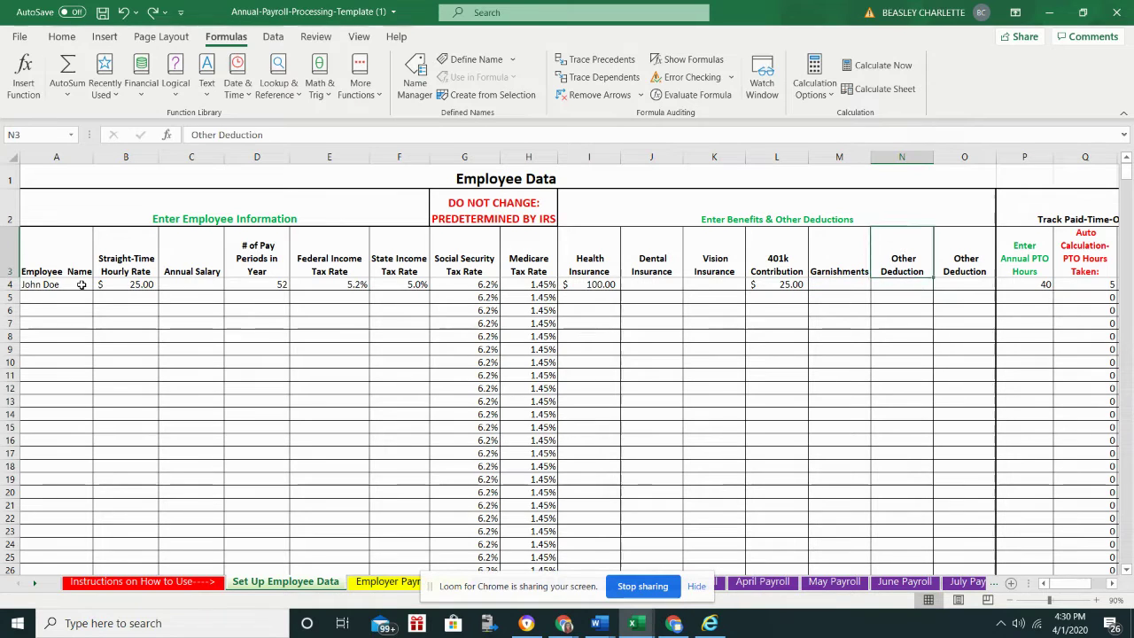
{"action": "key", "text": "Right"}
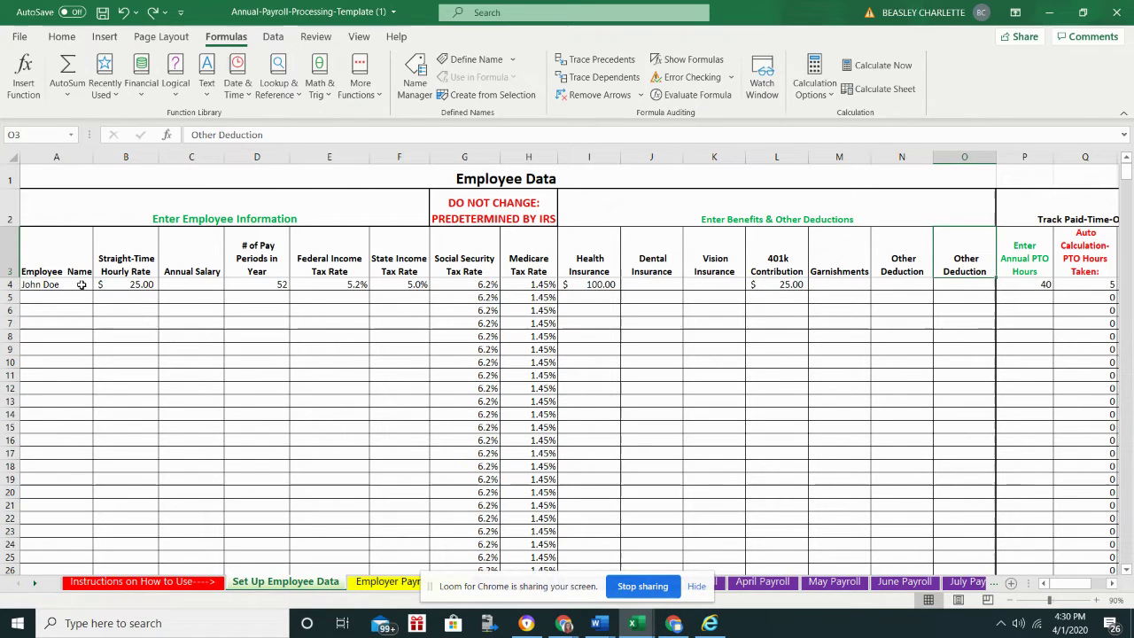
{"action": "key", "text": "Left"}
{"action": "key", "text": "Right"}
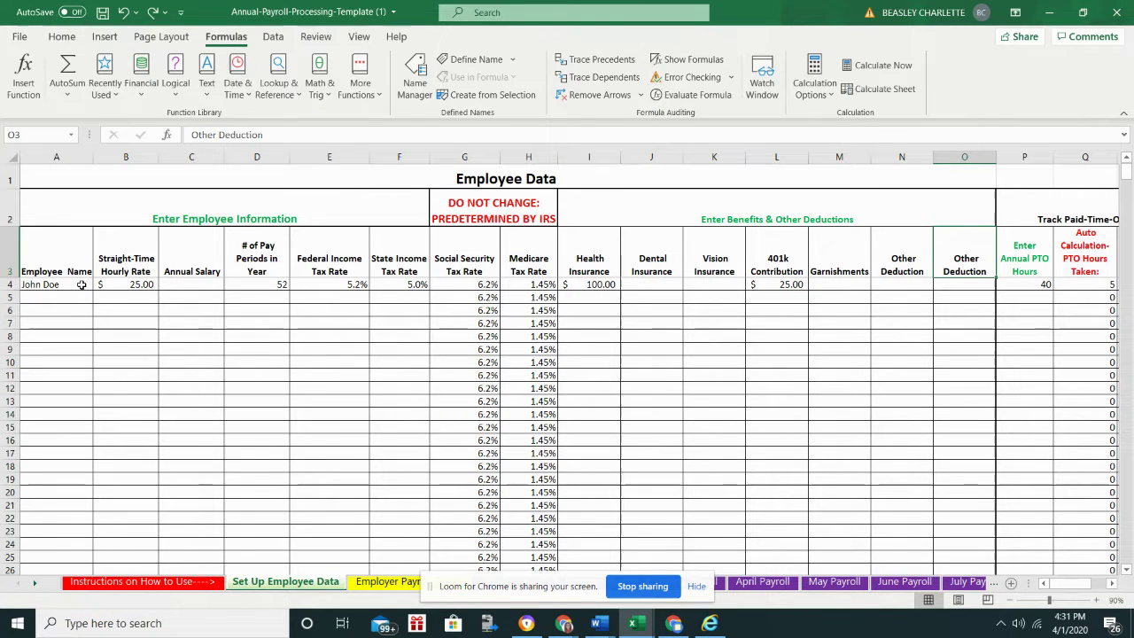
{"action": "key", "text": "Right"}
{"action": "key", "text": "Right"}
{"action": "key", "text": "Right"}
{"action": "key", "text": "Right"}
{"action": "key", "text": "Right"}
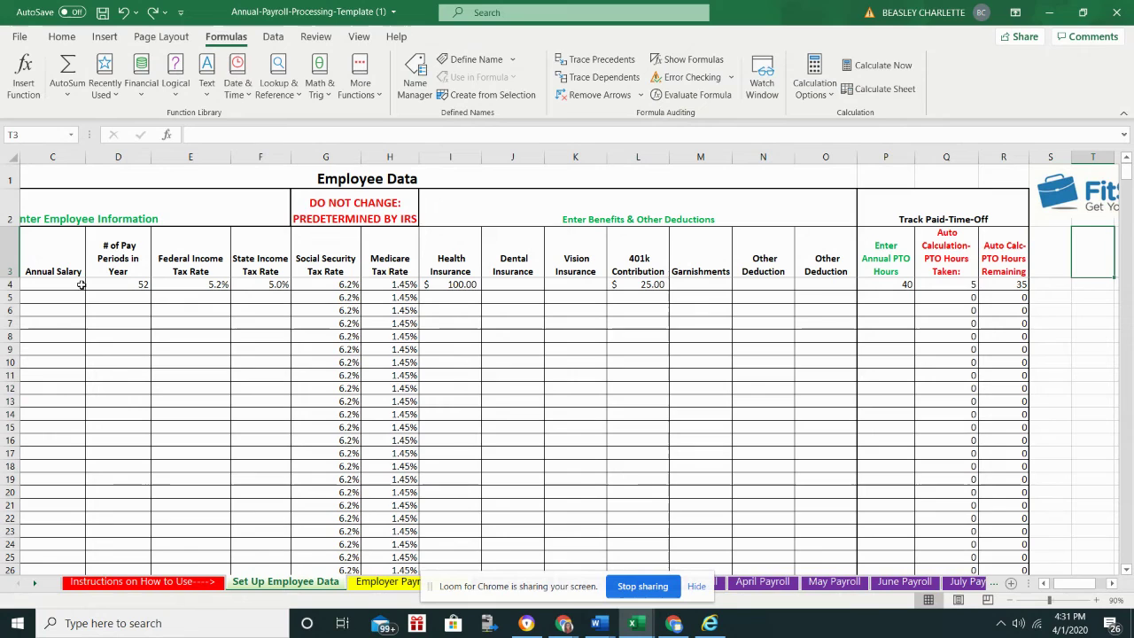
Inspect the Track Paid-Time-Off headers and the 40 annual PTO hours in P4.
{"action": "key", "text": "Left"}
{"action": "key", "text": "Left"}
{"action": "key", "text": "Left"}
{"action": "key", "text": "Left"}
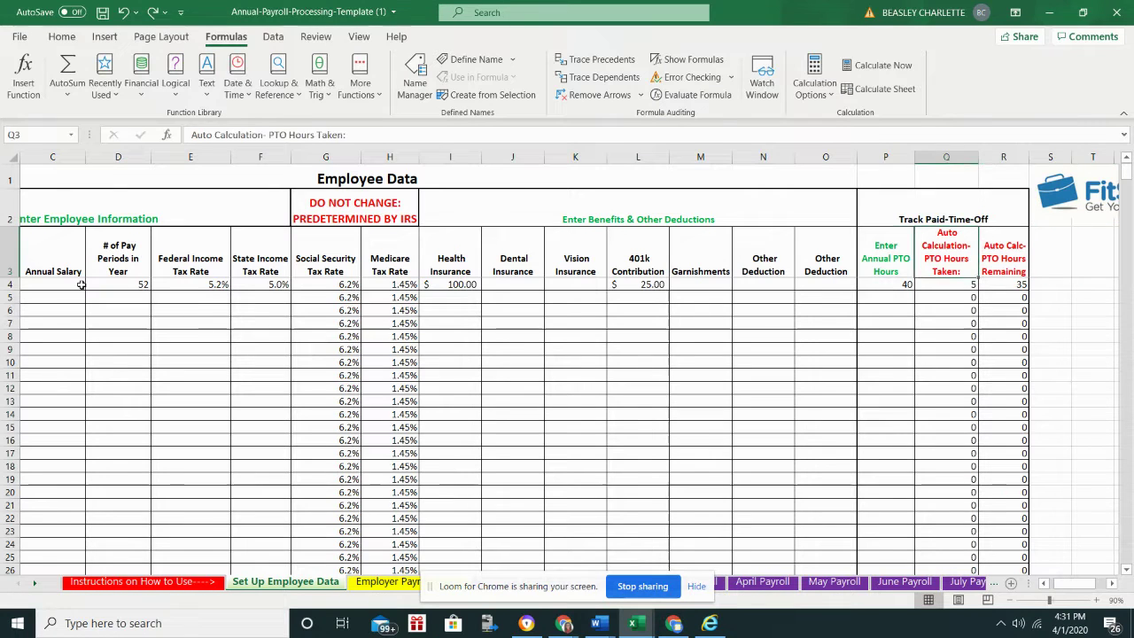
{"action": "key", "text": "Up"}
{"action": "key", "text": "Down"}
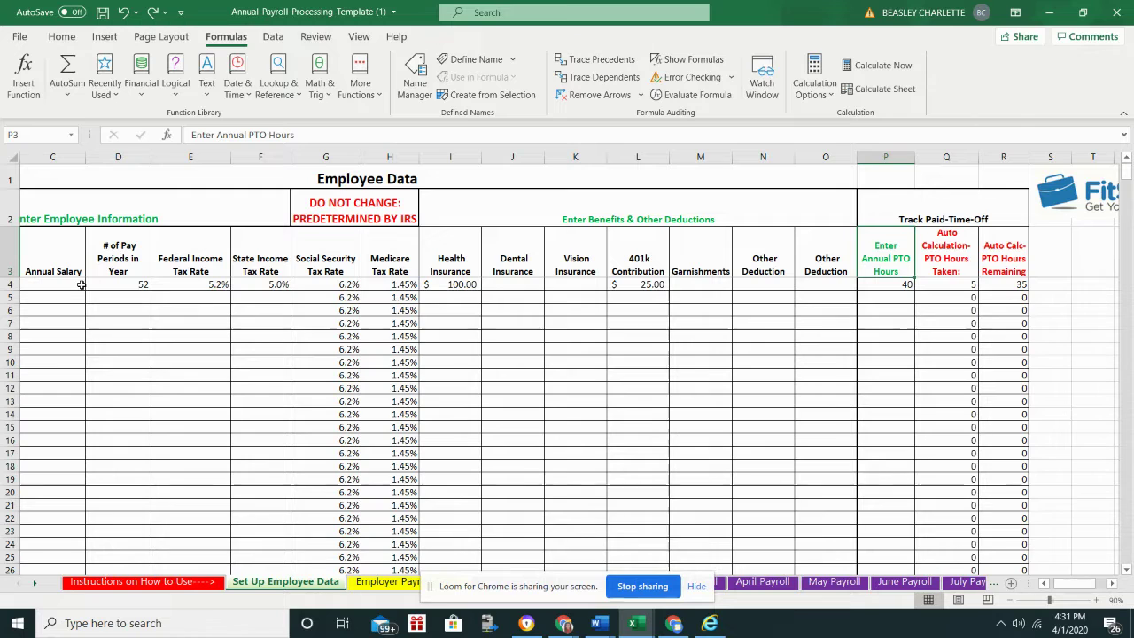
{"action": "key", "text": "Down"}
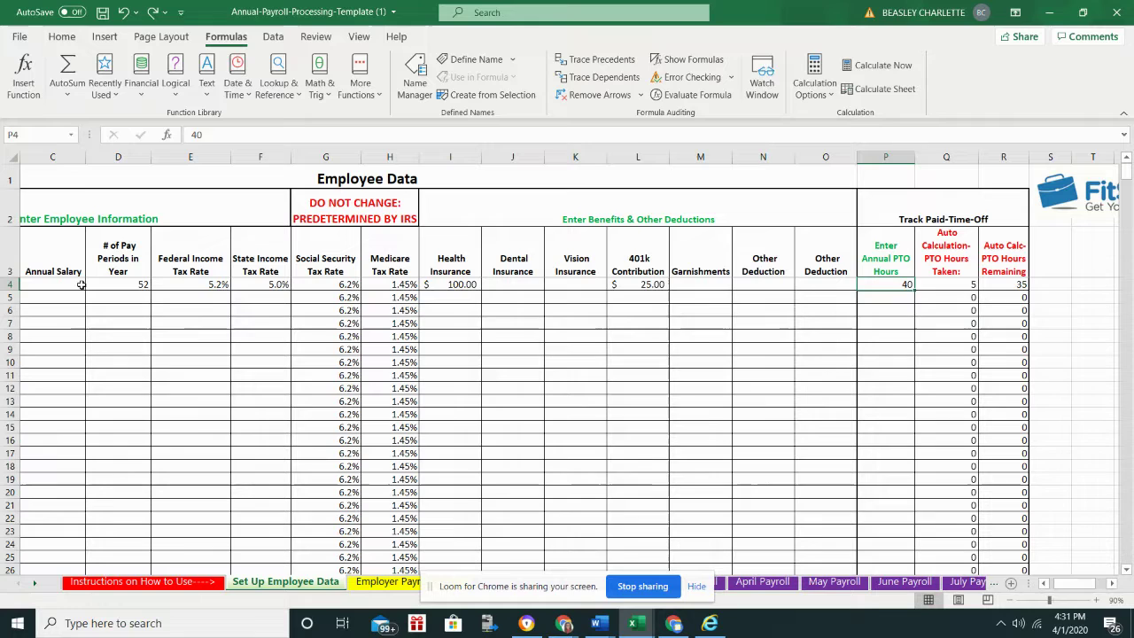
{"action": "key", "text": "Right"}
{"action": "key", "text": "Right"}
{"action": "key", "text": "Down"}
Compare the Q4 VLOOKUP for PTO taken with the R4 =P4-Q4 remaining formula, then return to A4.
{"action": "key", "text": "Up"}
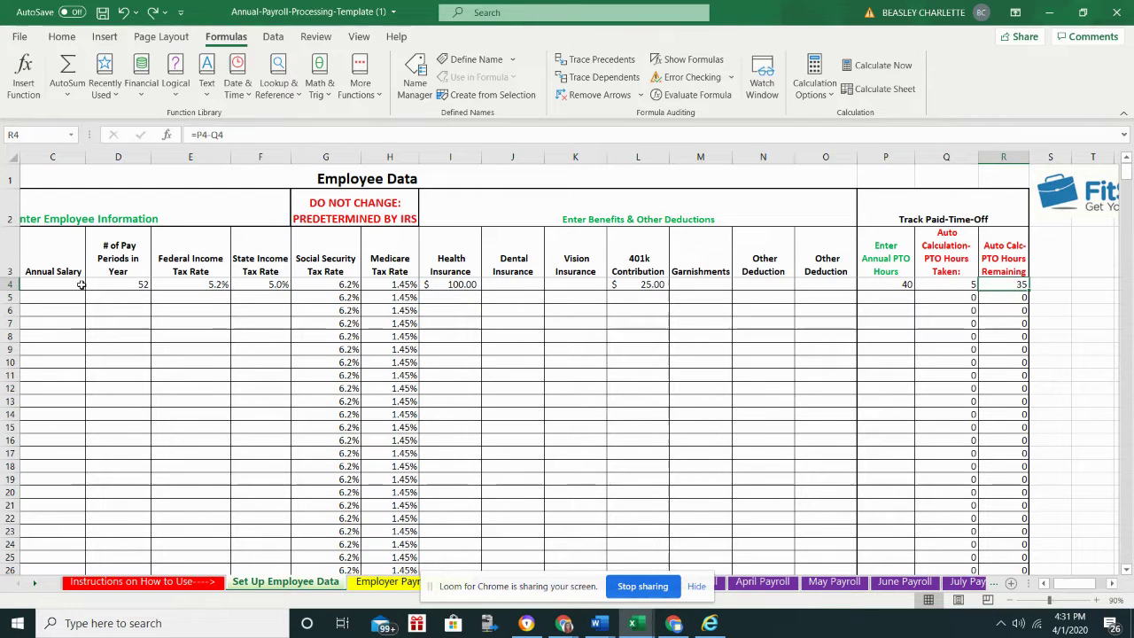
{"action": "key", "text": "Left"}
{"action": "key", "text": "Right"}
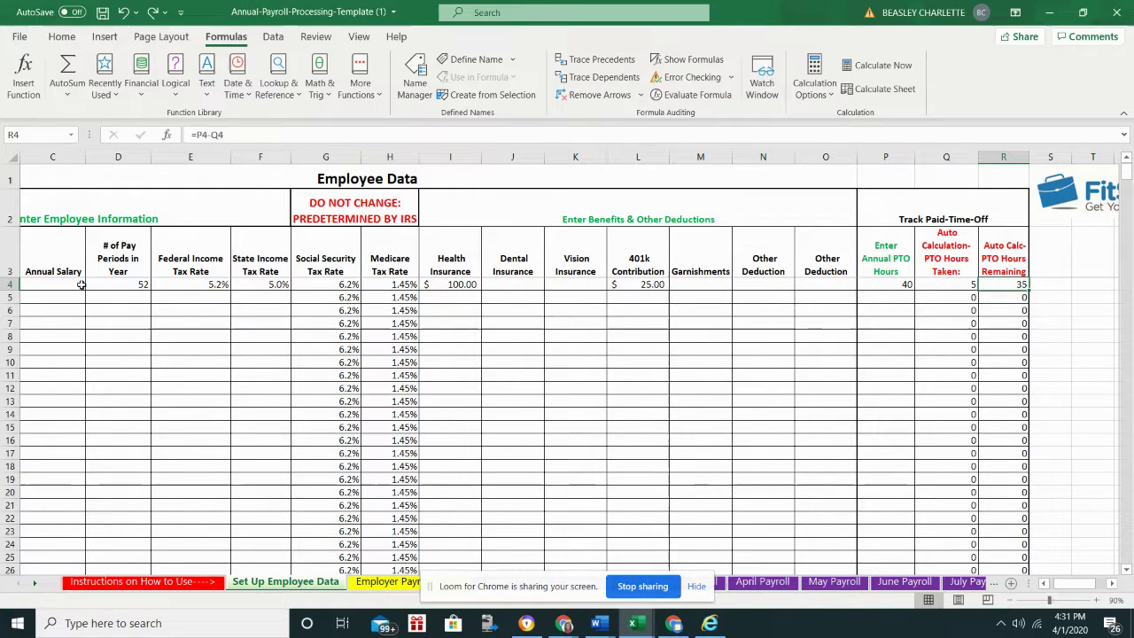
{"action": "key", "text": "Left"}
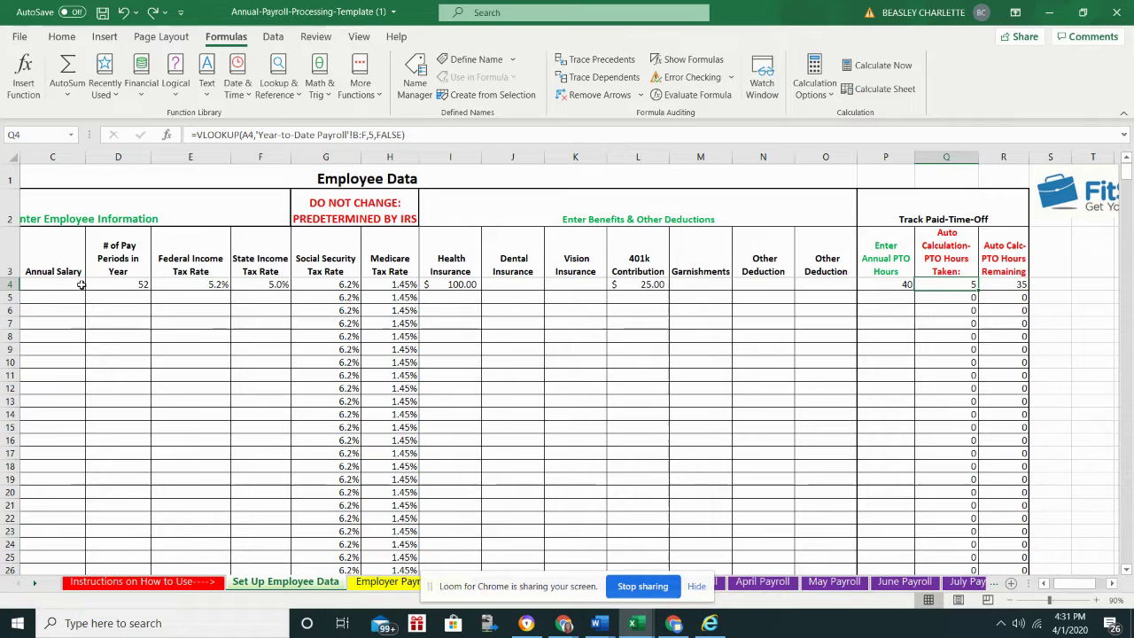
{"action": "key", "text": "Right"}
{"action": "key", "text": "Left"}
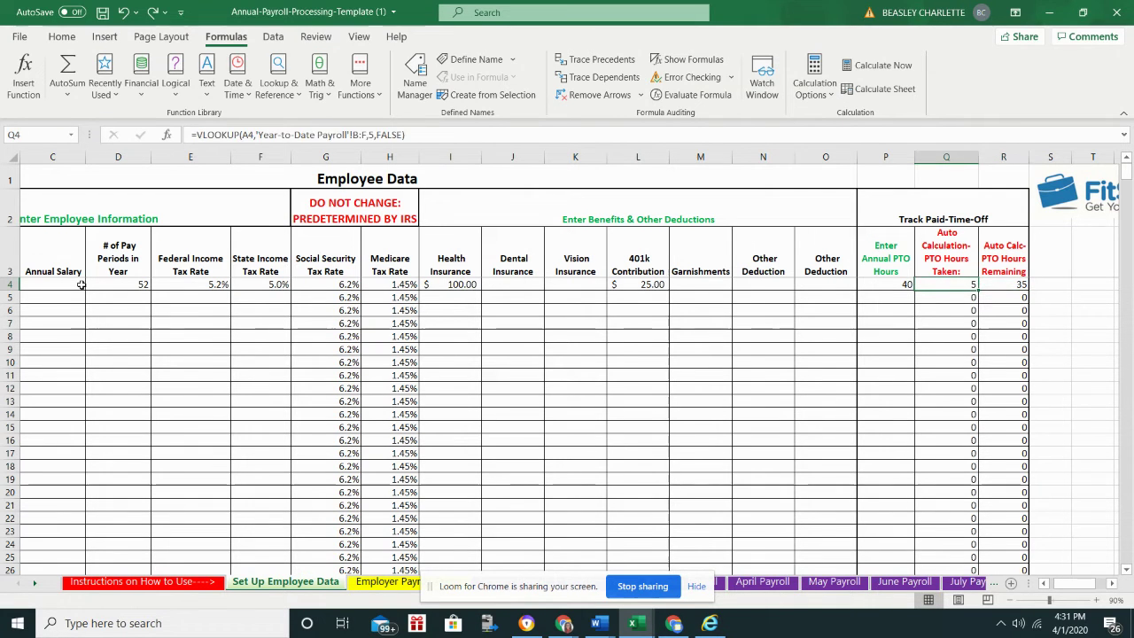
{"action": "key", "text": "Right"}
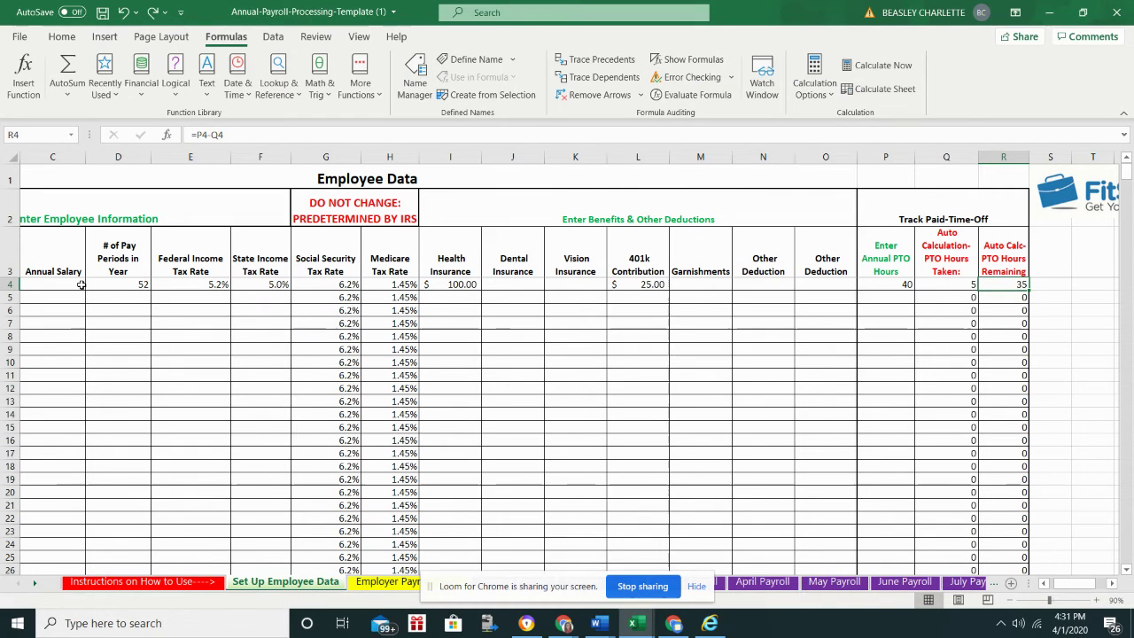
{"action": "key", "text": "Left"}
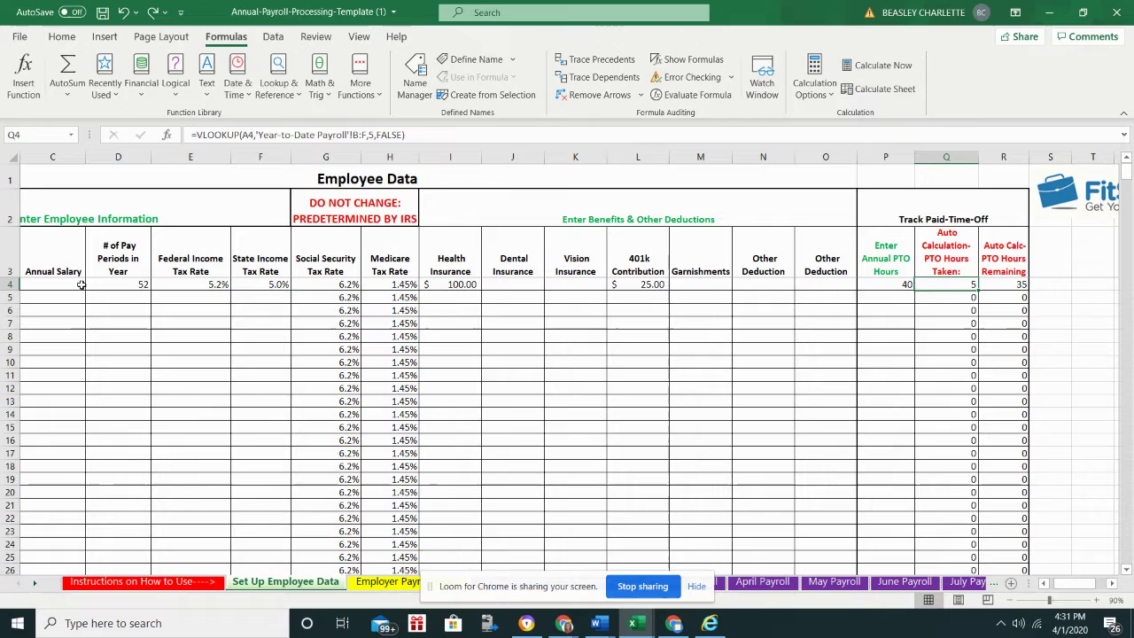
{"action": "key", "text": "Left"}
{"action": "key", "text": "Left"}
{"action": "key", "text": "Left"}
{"action": "key", "text": "Left"}
{"action": "key", "text": "Left"}
{"action": "key", "text": "Left"}
{"action": "key", "text": "Left"}
{"action": "key", "text": "Left"}
{"action": "key", "text": "Left"}
{"action": "key", "text": "Left"}
{"action": "key", "text": "Left"}
{"action": "key", "text": "Left"}
{"action": "key", "text": "Left"}
{"action": "key", "text": "Left"}
{"action": "key", "text": "Left"}
{"action": "key", "text": "Left"}
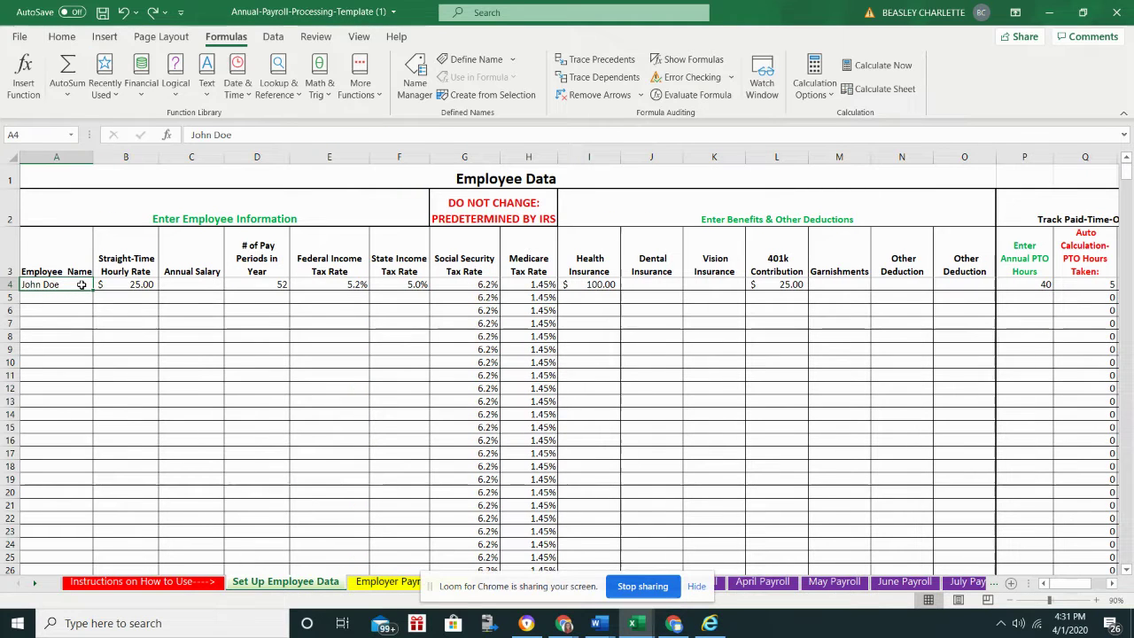
{"action": "left_click_drag", "start_coordinate": [469, 587], "coordinate": [793, 606]}
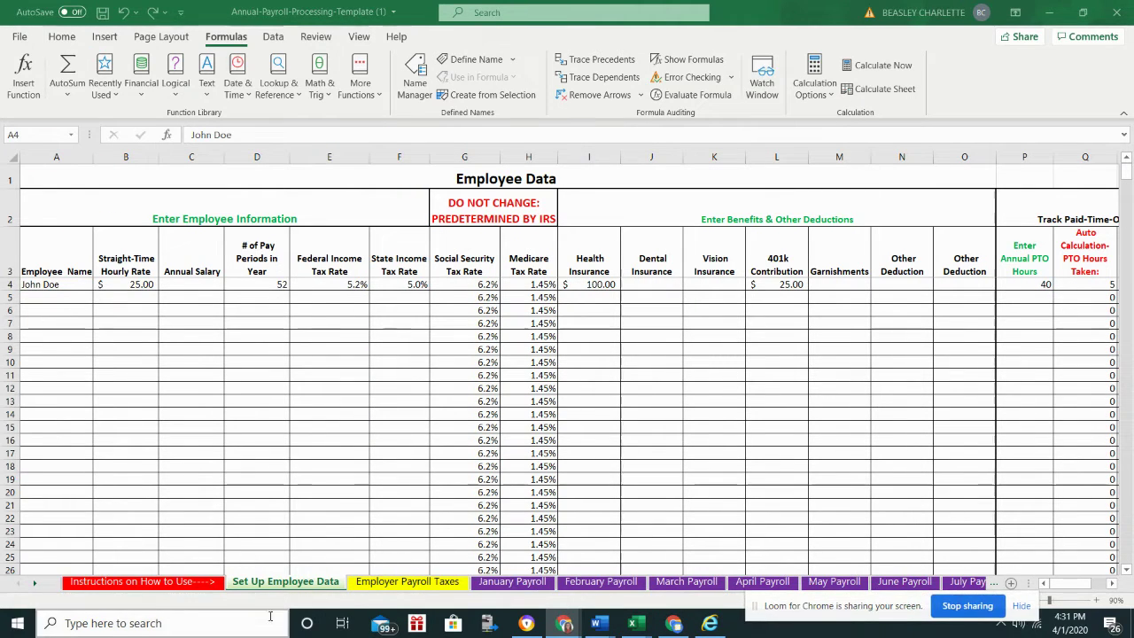
{"action": "left_click", "coordinate": [419, 585]}
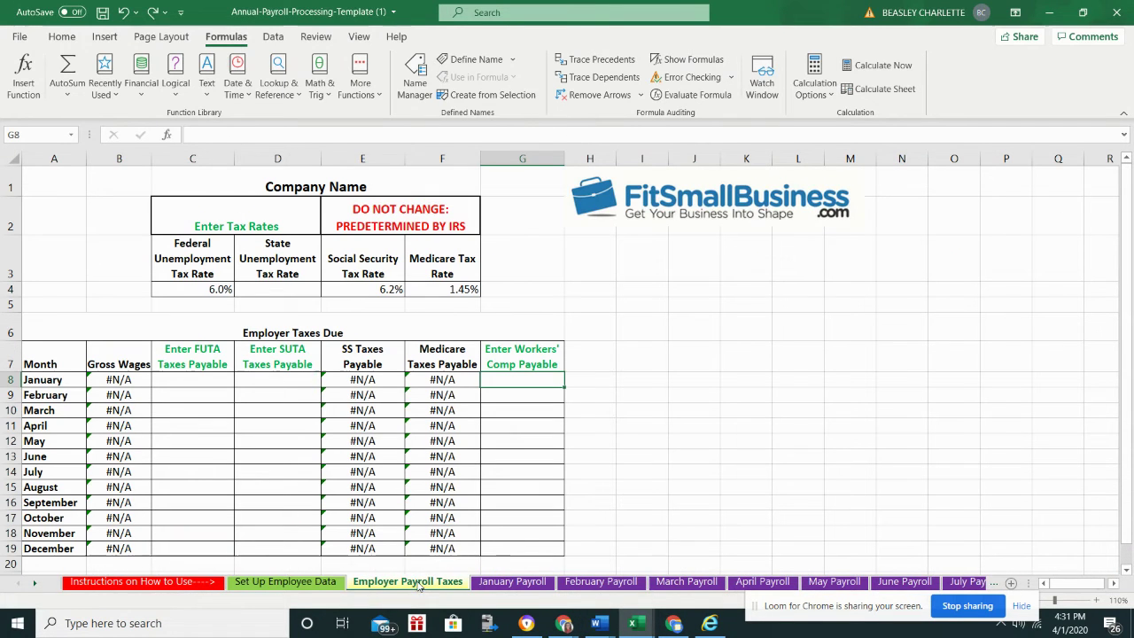
{"action": "left_click", "coordinate": [306, 332]}
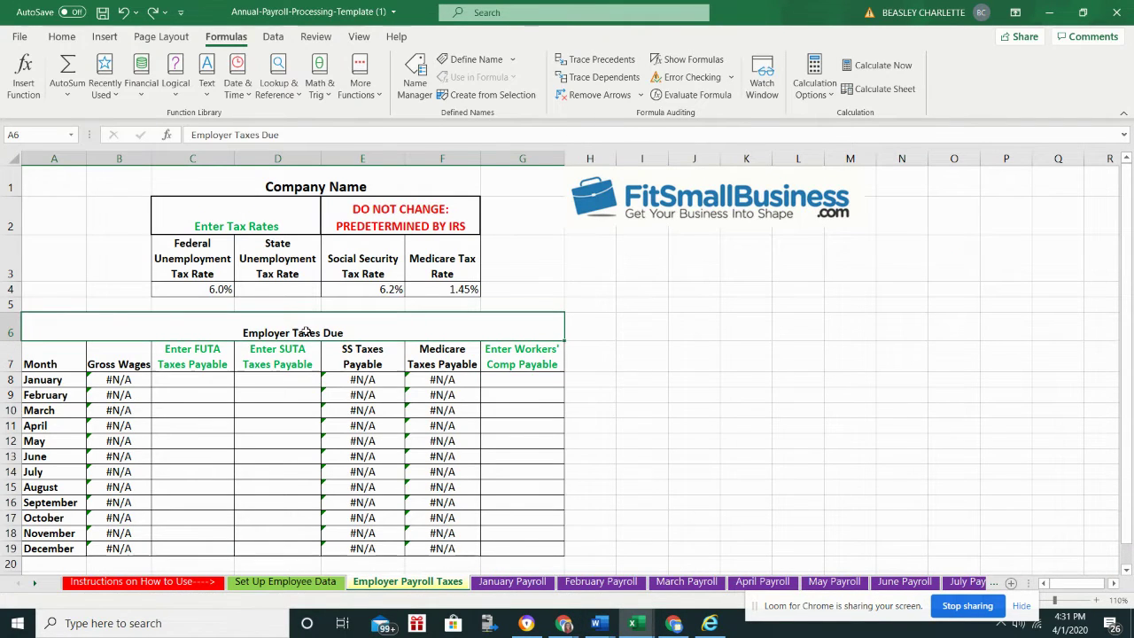
{"action": "key", "text": "Up"}
{"action": "key", "text": "Up"}
{"action": "key", "text": "Up"}
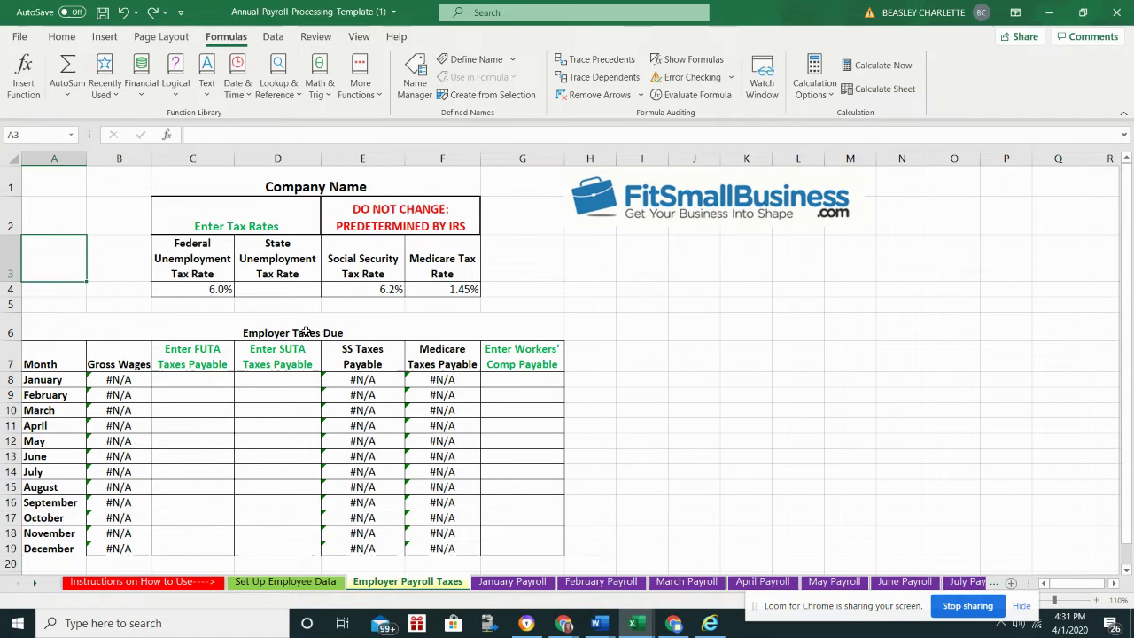
{"action": "left_click", "coordinate": [202, 272]}
{"action": "left_click", "coordinate": [202, 295]}
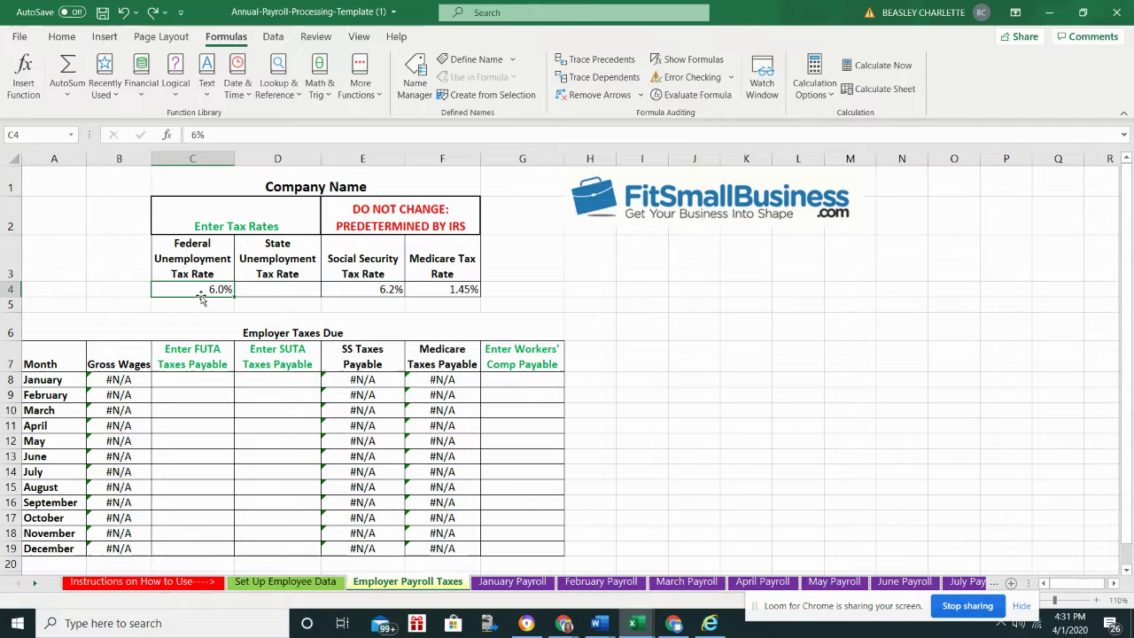
{"action": "left_click", "coordinate": [298, 286]}
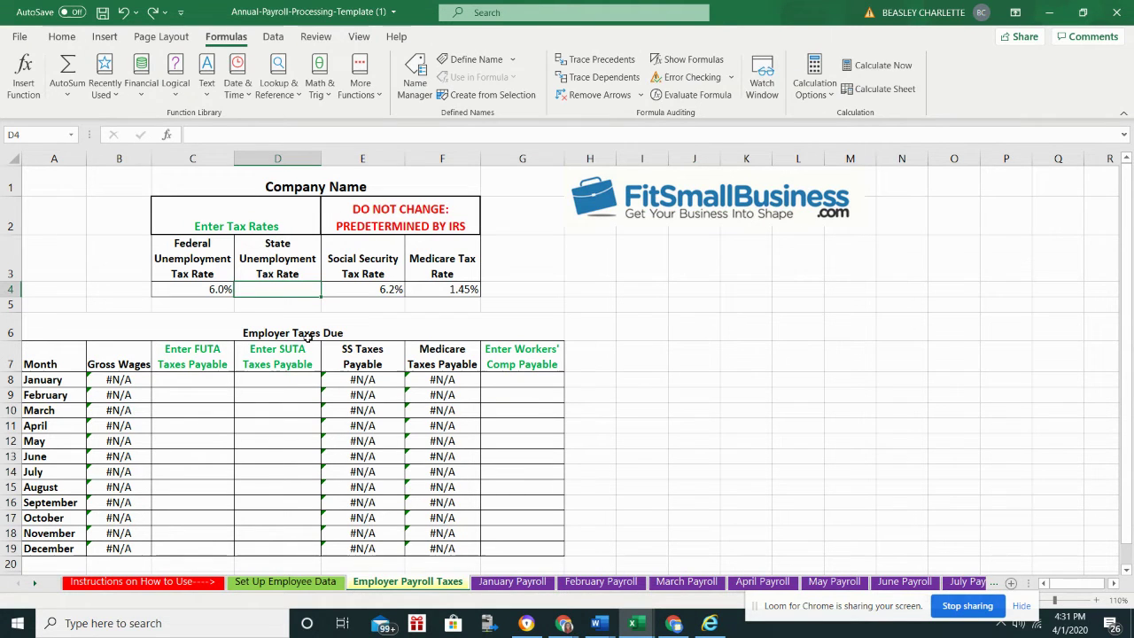
{"action": "key", "text": "Up"}
{"action": "key", "text": "Right"}
{"action": "key", "text": "Right"}
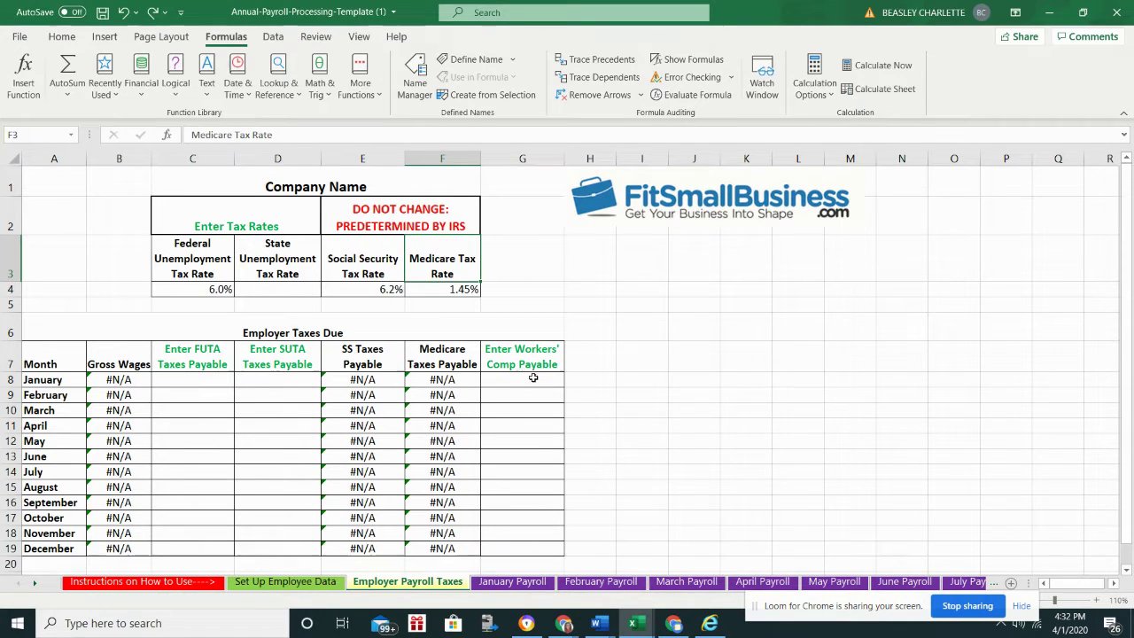
{"action": "left_click_drag", "start_coordinate": [395, 289], "coordinate": [440, 289]}
{"action": "left_click", "coordinate": [441, 287]}
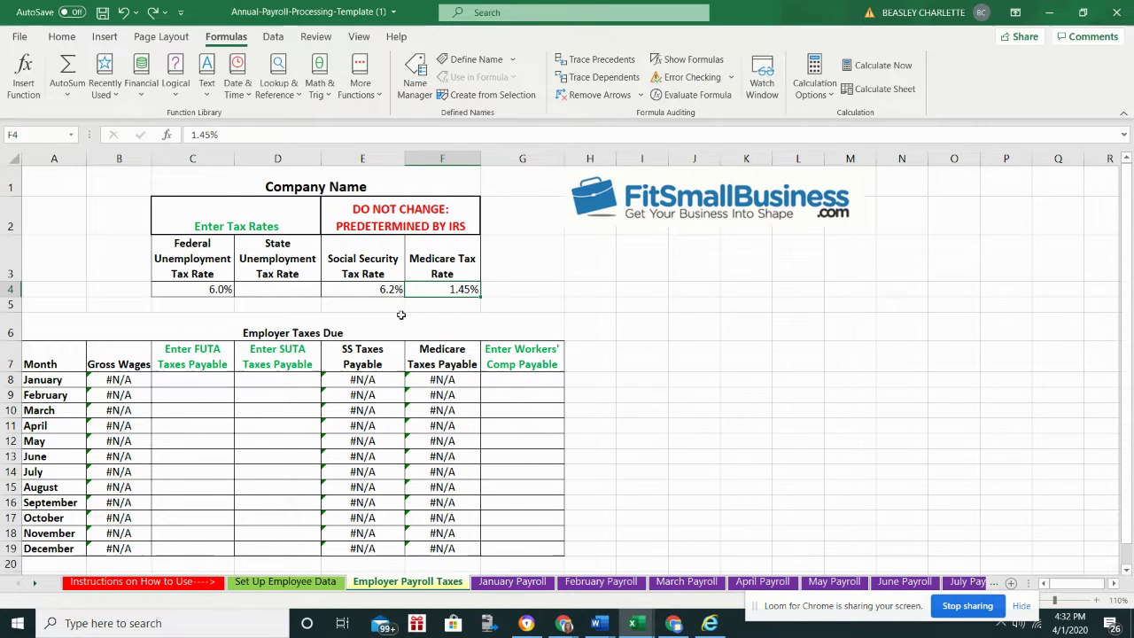
{"action": "left_click_drag", "start_coordinate": [59, 380], "coordinate": [266, 348]}
{"action": "left_click", "coordinate": [269, 333]}
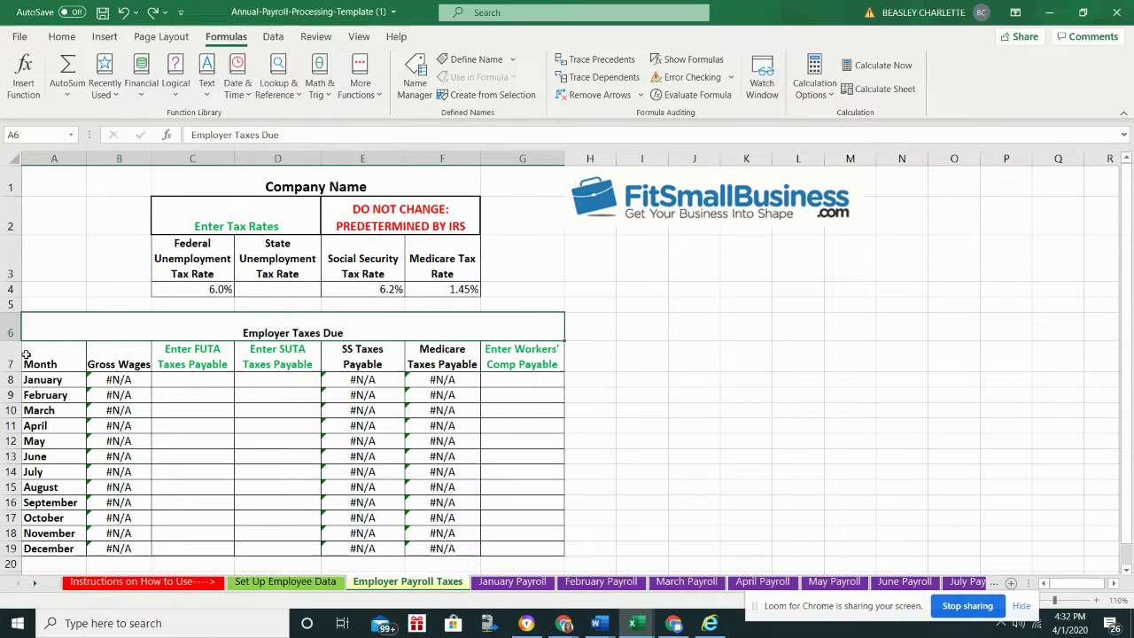
{"action": "left_click_drag", "start_coordinate": [53, 379], "coordinate": [41, 538]}
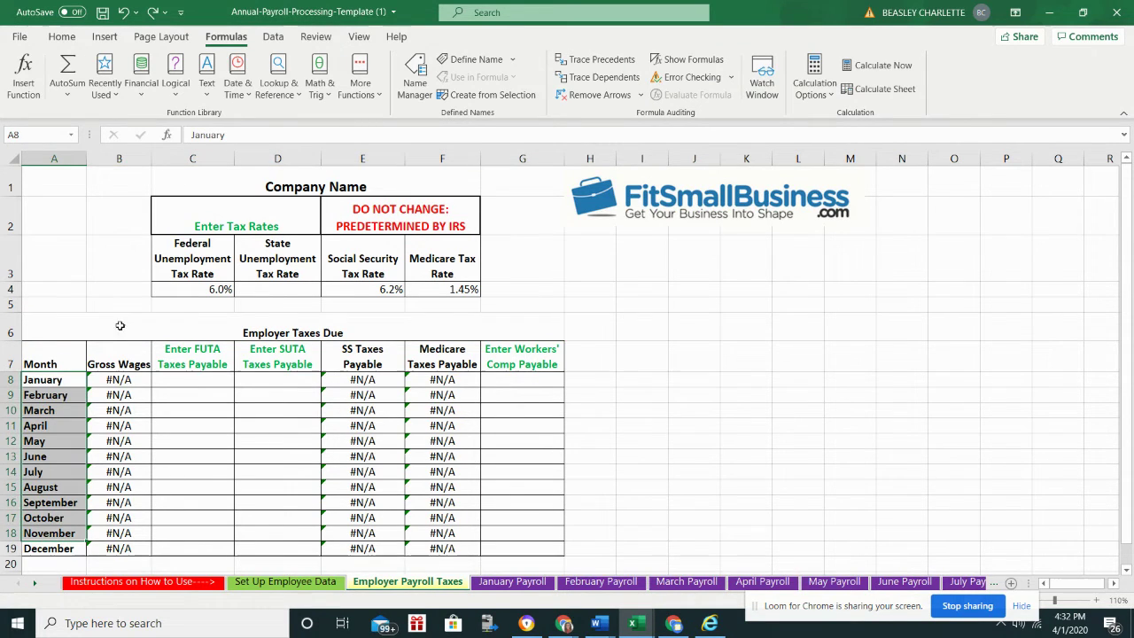
{"action": "left_click_drag", "start_coordinate": [119, 362], "coordinate": [121, 376]}
{"action": "left_click", "coordinate": [123, 379]}
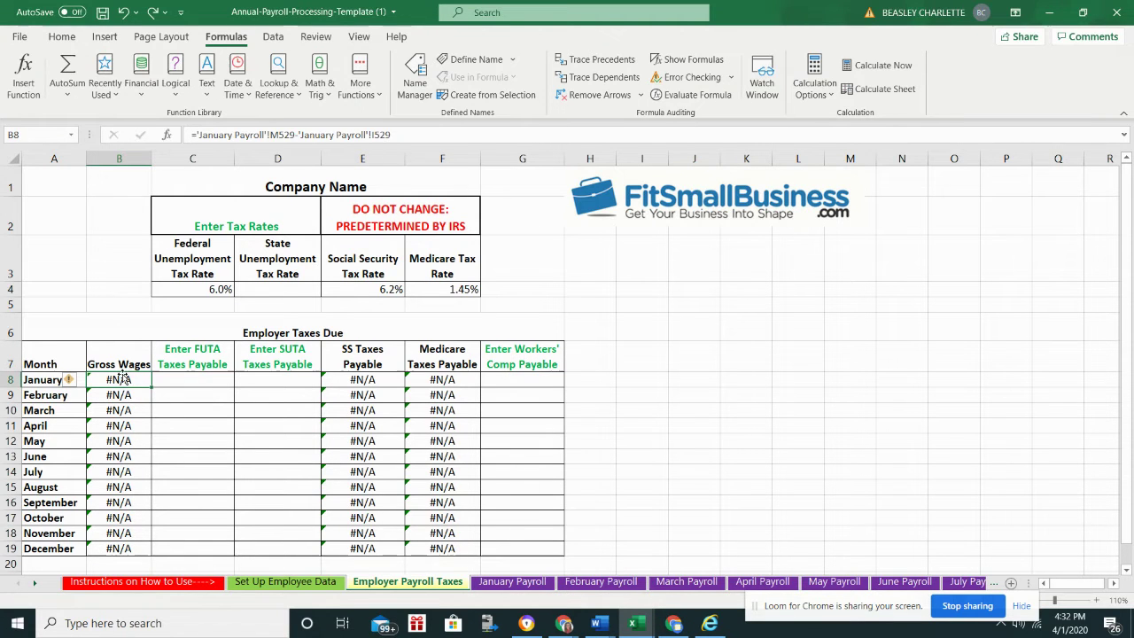
{"action": "left_click", "coordinate": [118, 392]}
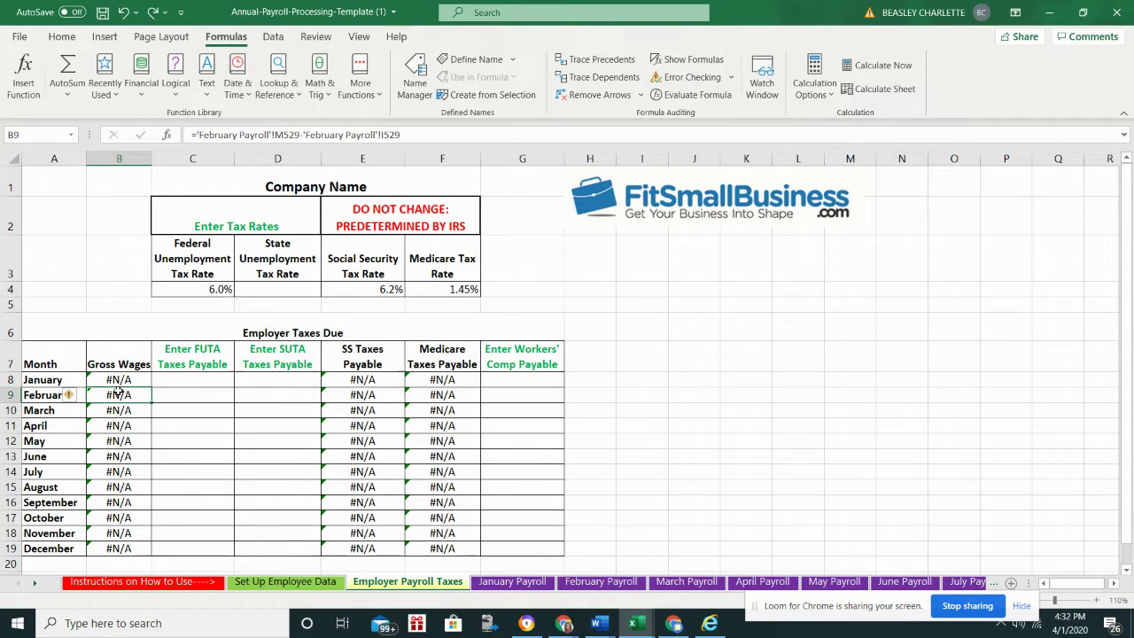
{"action": "left_click", "coordinate": [120, 410]}
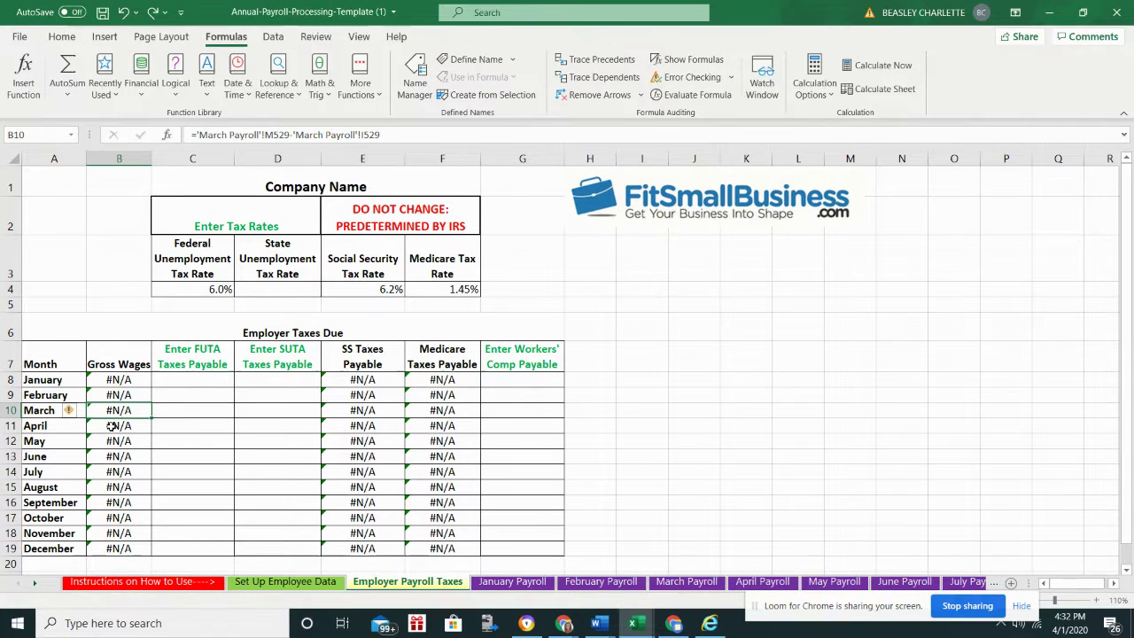
{"action": "left_click", "coordinate": [127, 378]}
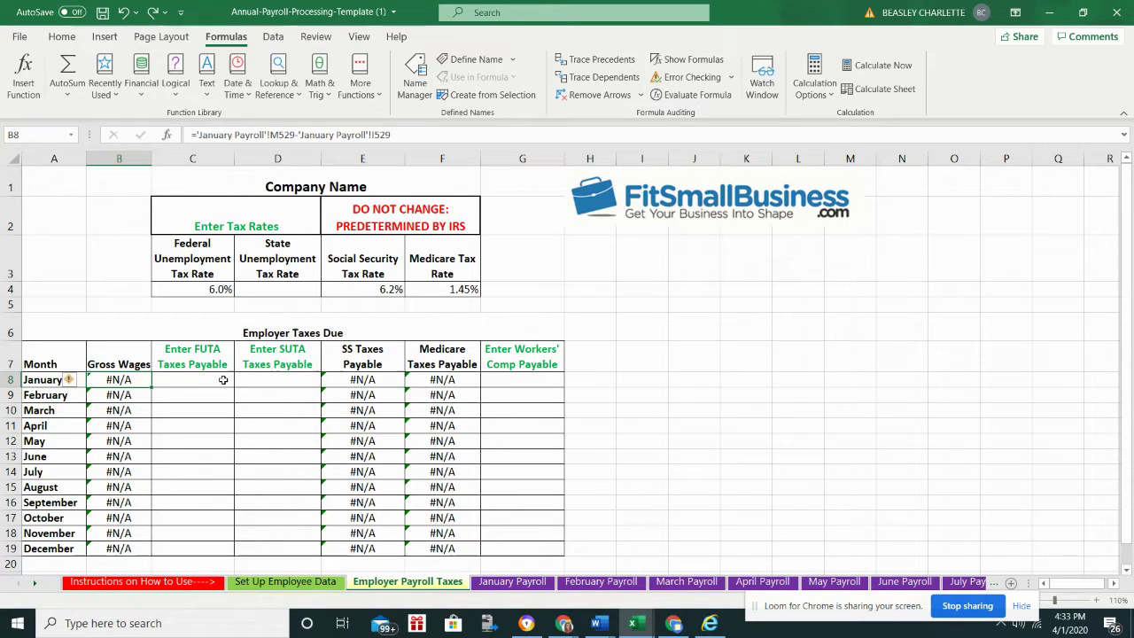
{"action": "left_click", "coordinate": [169, 379]}
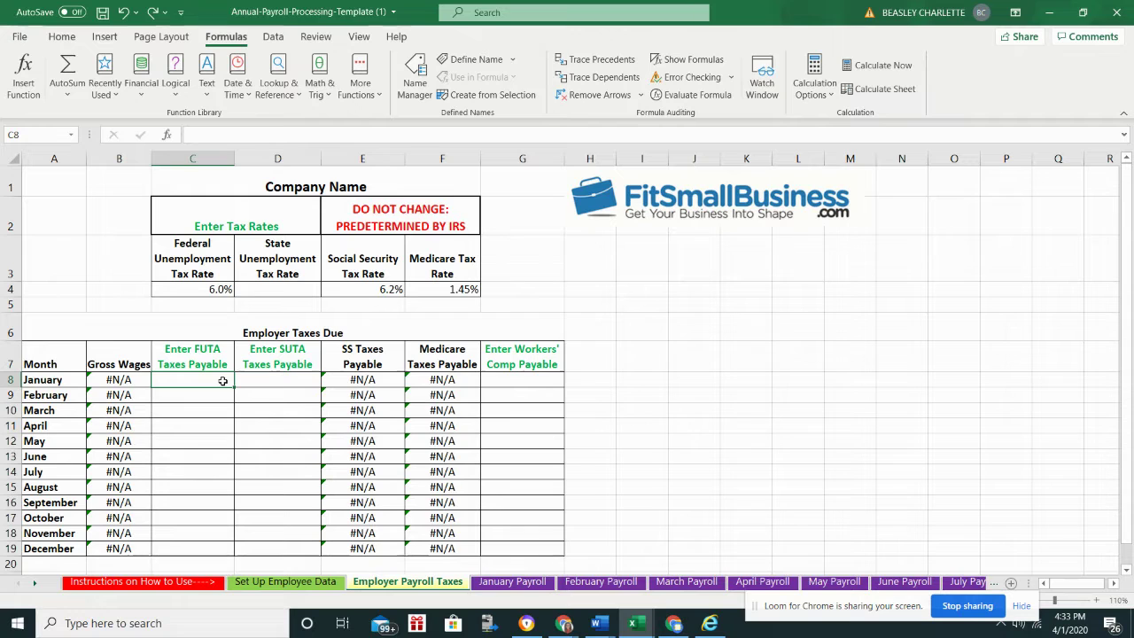
{"action": "left_click", "coordinate": [266, 379]}
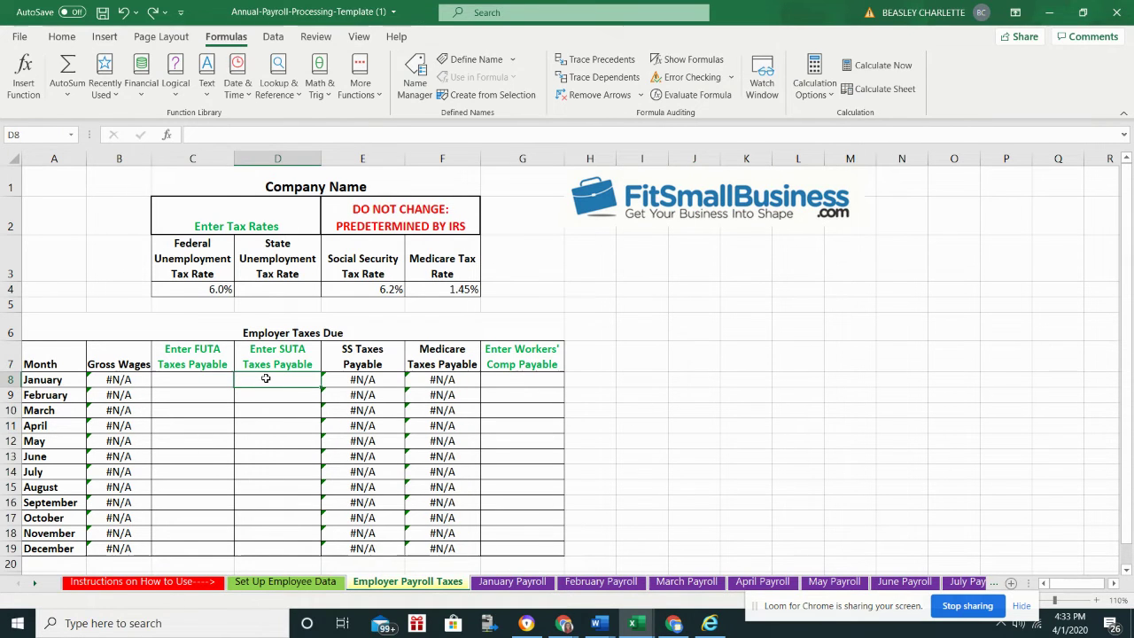
{"action": "left_click", "coordinate": [208, 383]}
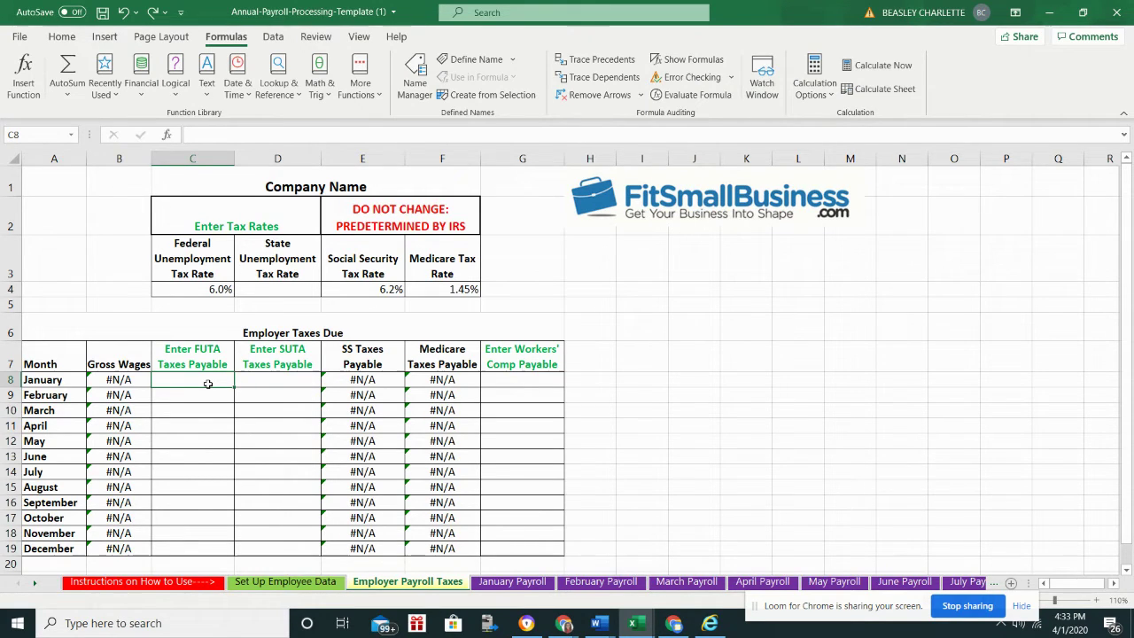
{"action": "left_click", "coordinate": [295, 384]}
{"action": "left_click", "coordinate": [228, 406]}
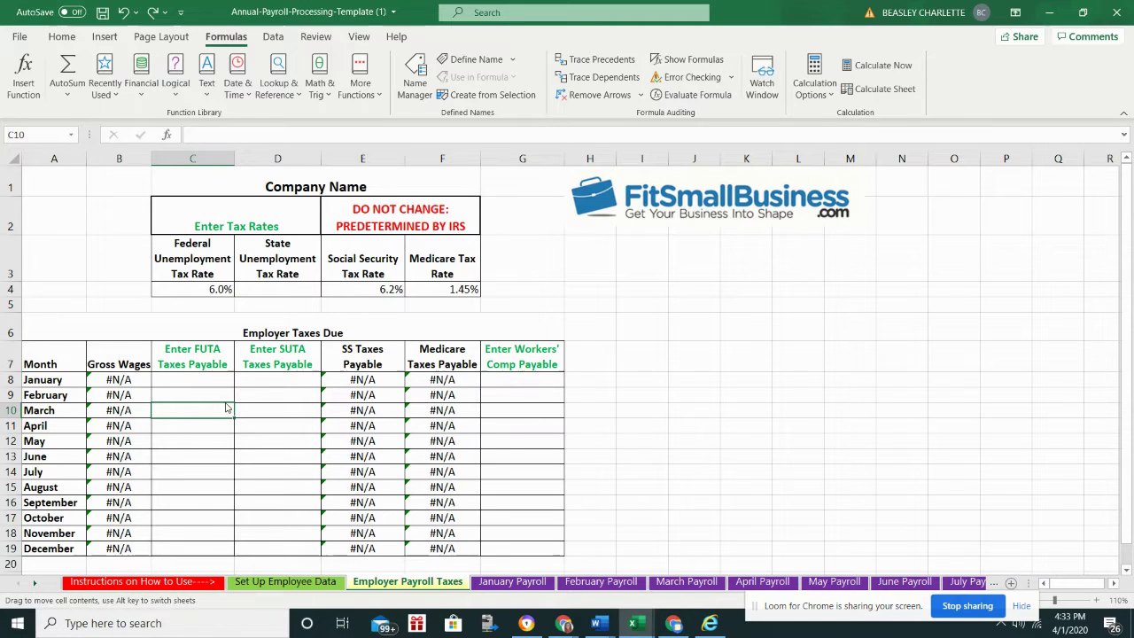
{"action": "left_click", "coordinate": [226, 396]}
{"action": "left_click", "coordinate": [225, 380]}
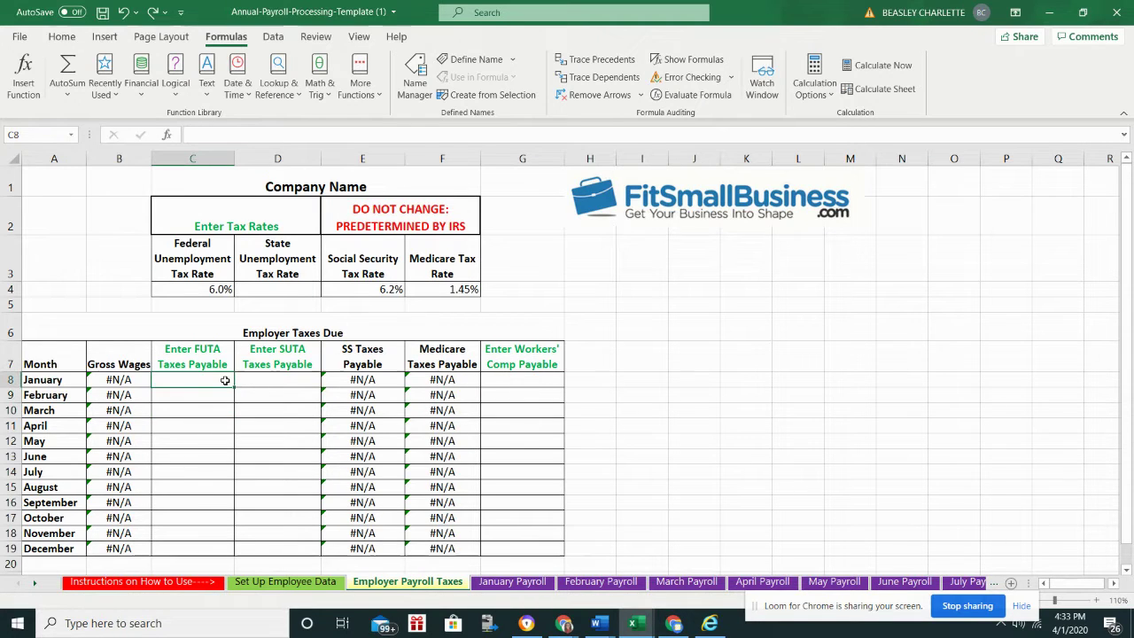
{"action": "left_click", "coordinate": [271, 378]}
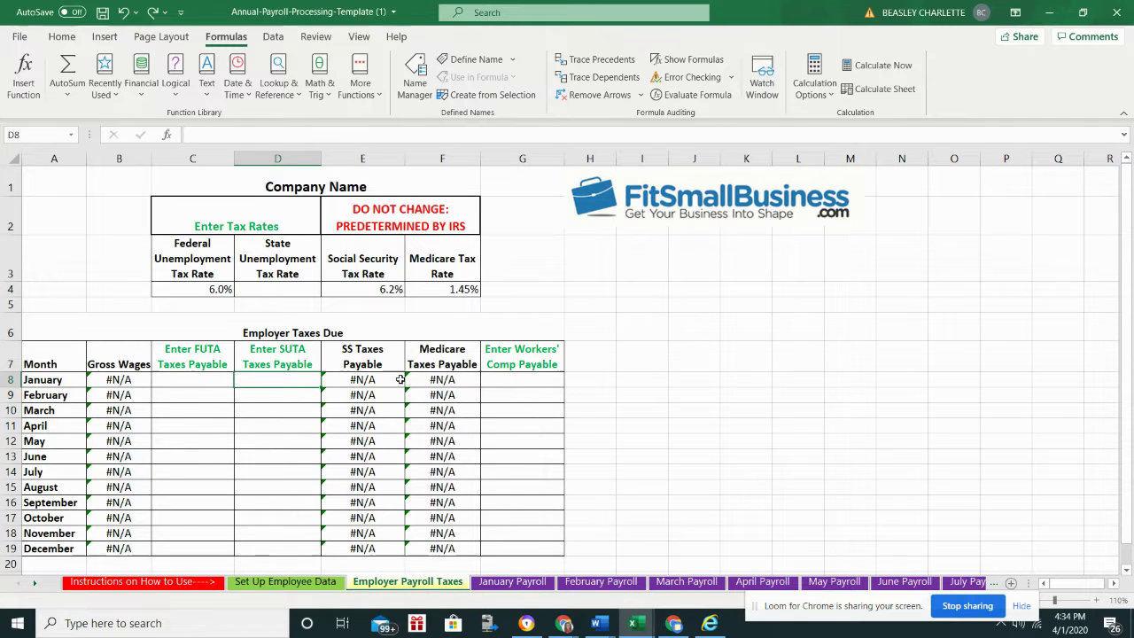
Inspect the January and February SS tax formulas and the workers' comp entry, then show January Payroll.
{"action": "left_click_drag", "start_coordinate": [370, 394], "coordinate": [430, 550]}
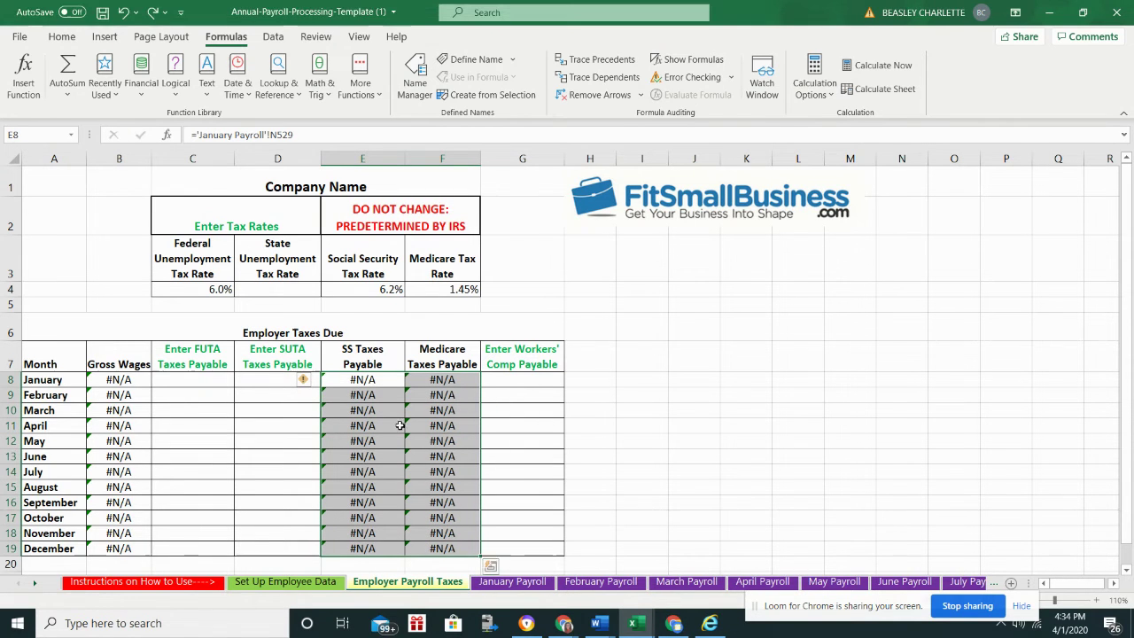
{"action": "left_click", "coordinate": [369, 392]}
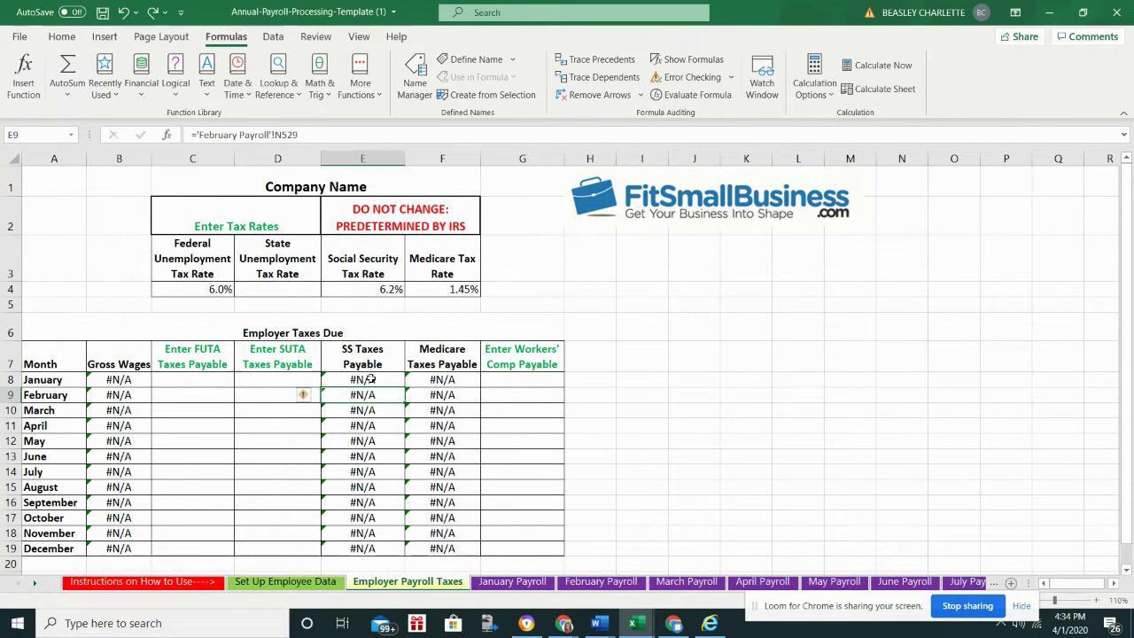
{"action": "left_click", "coordinate": [371, 379]}
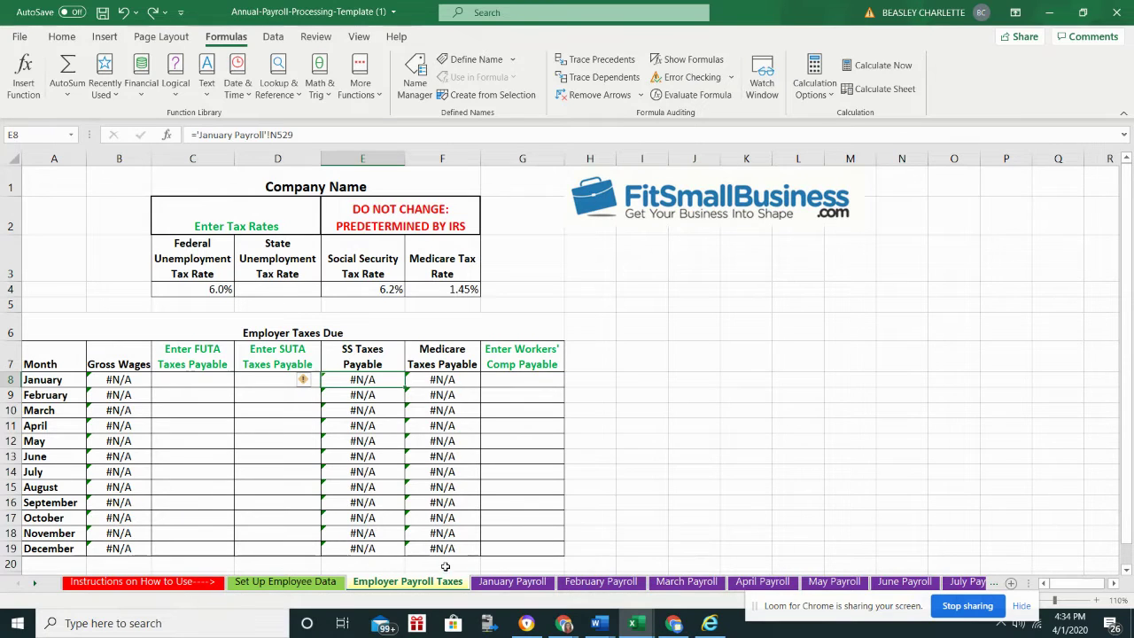
{"action": "left_click", "coordinate": [496, 376]}
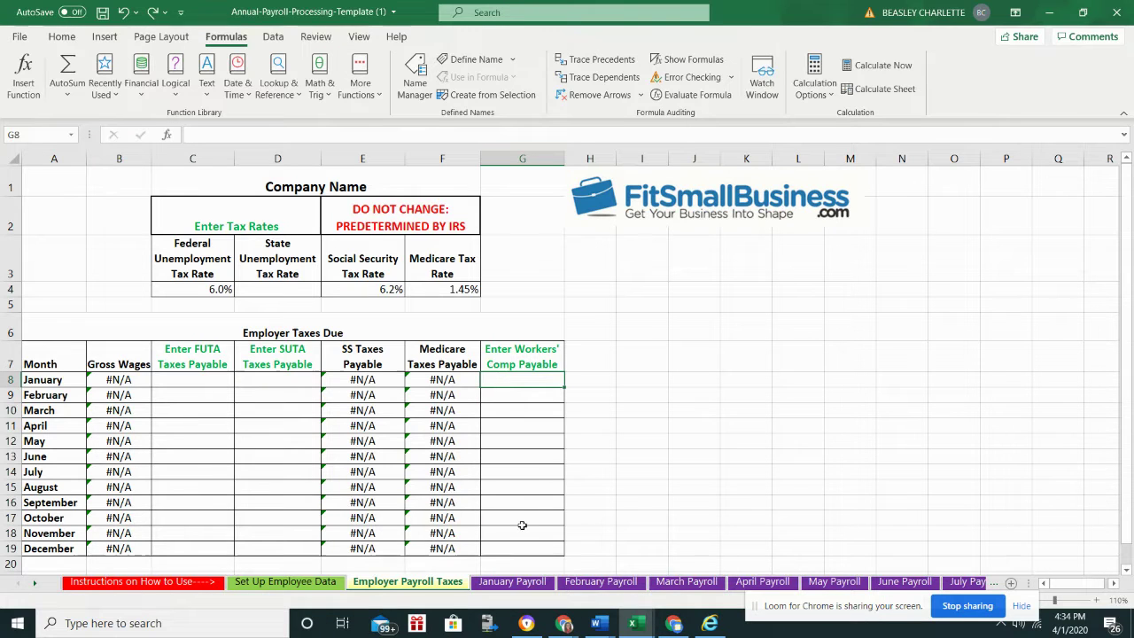
{"action": "left_click", "coordinate": [512, 583]}
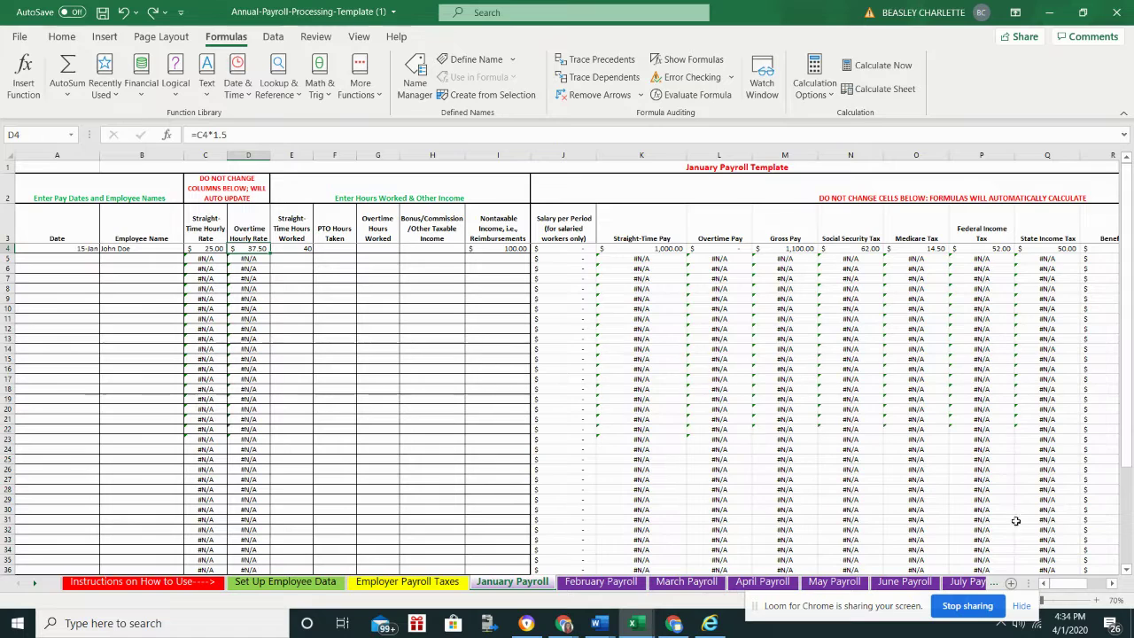
Check the 1/15/2020 pay date in A4, then delete the sample employee name in B4.
{"action": "left_click", "coordinate": [337, 413]}
{"action": "left_click", "coordinate": [78, 257]}
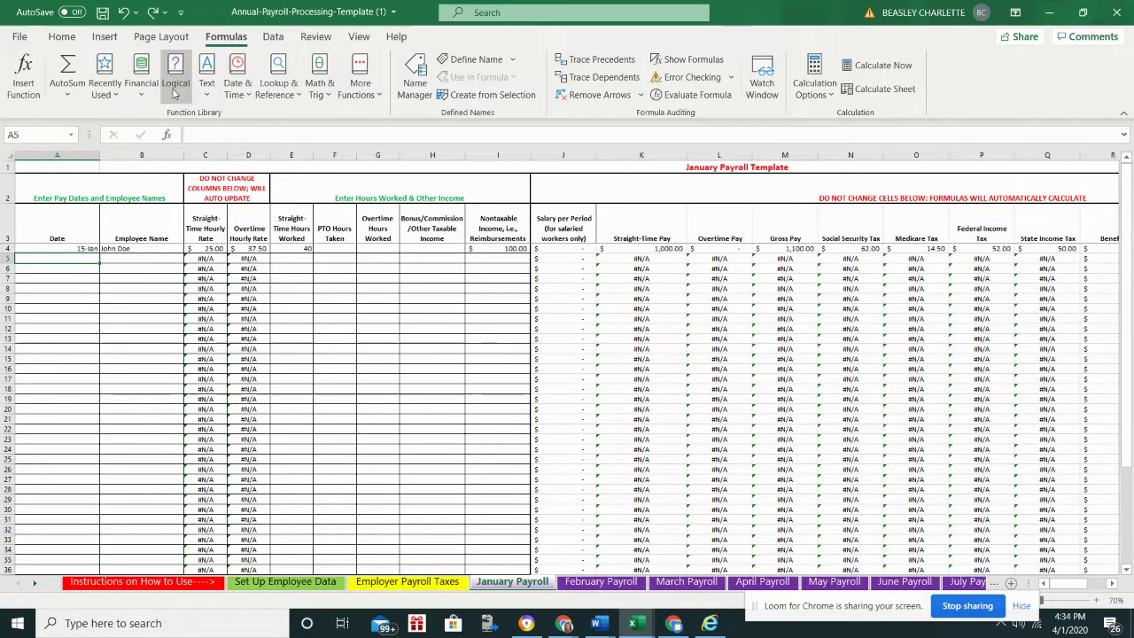
{"action": "left_click", "coordinate": [75, 251]}
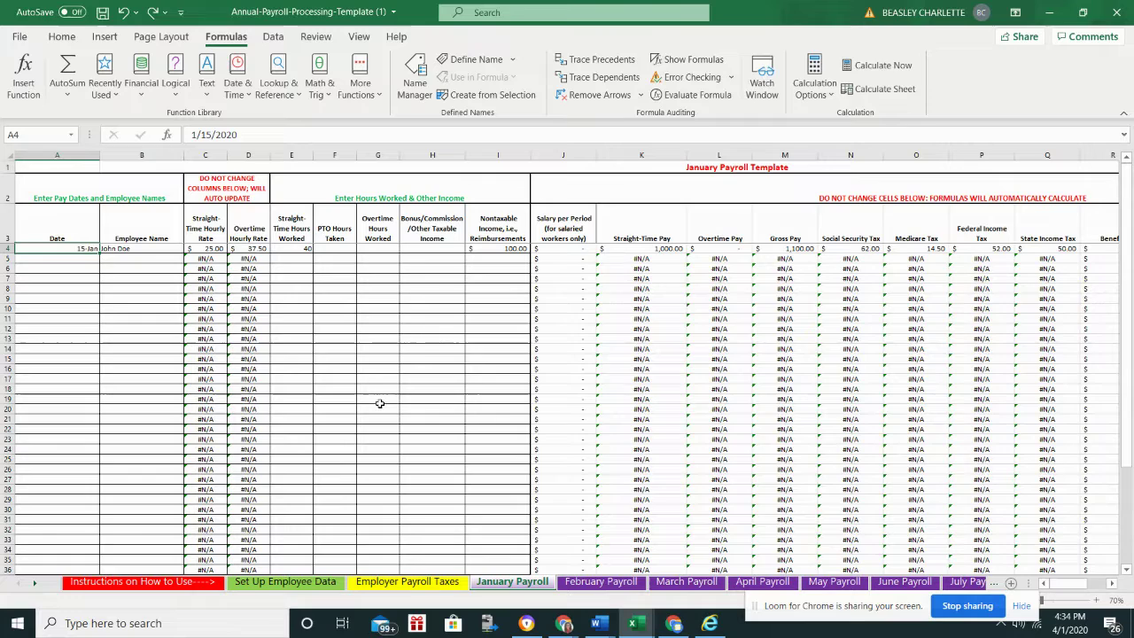
{"action": "key", "text": "Tab"}
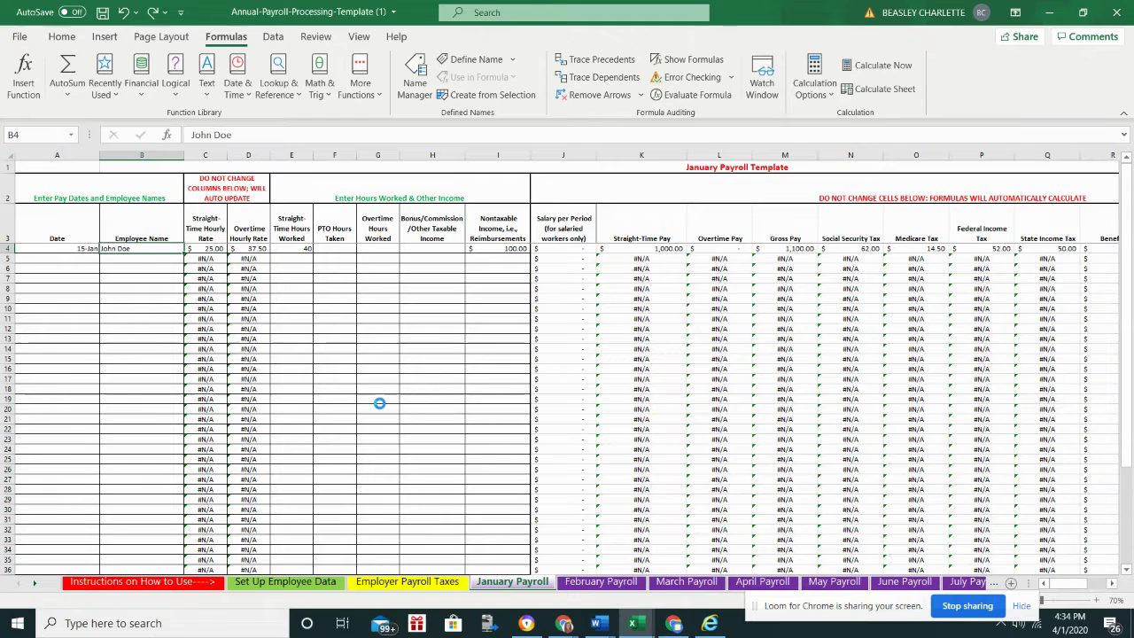
{"action": "key", "text": "Delete"}
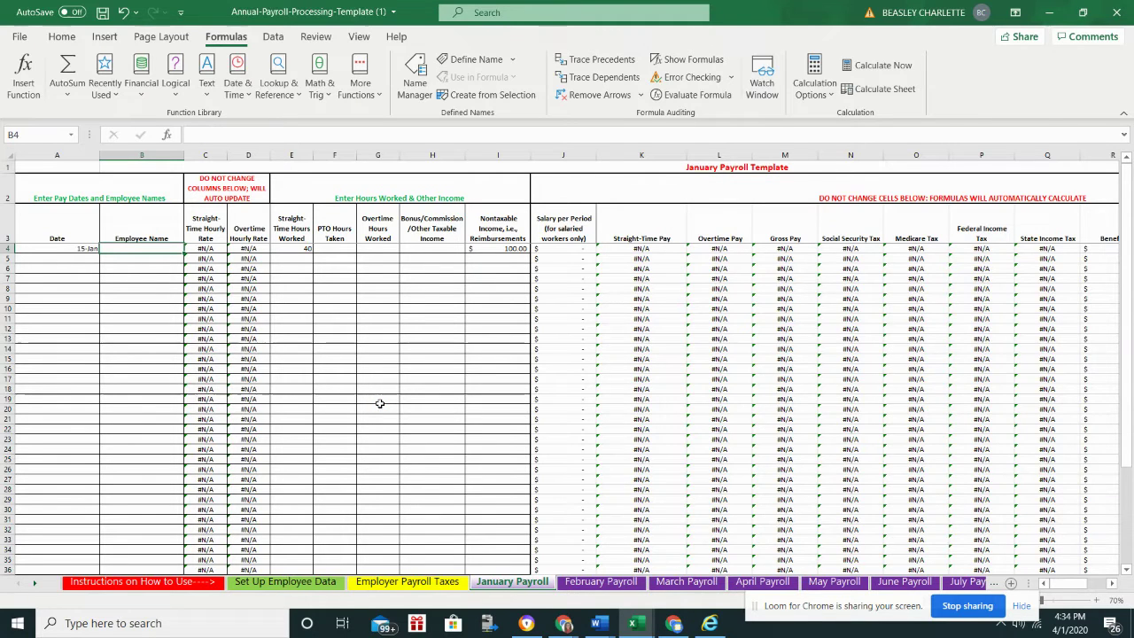
Clear the 40 straight-time hours and 100.00 income from row 4.
{"action": "left_click", "coordinate": [292, 249]}
{"action": "left_click_drag", "start_coordinate": [332, 262], "coordinate": [498, 254]}
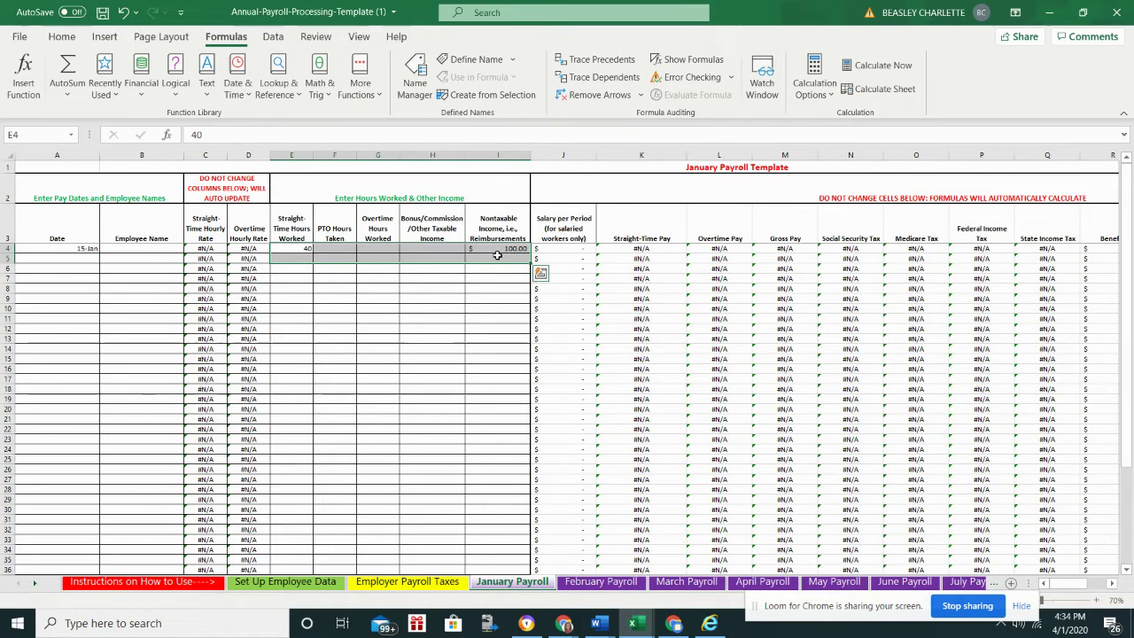
{"action": "key", "text": "Delete"}
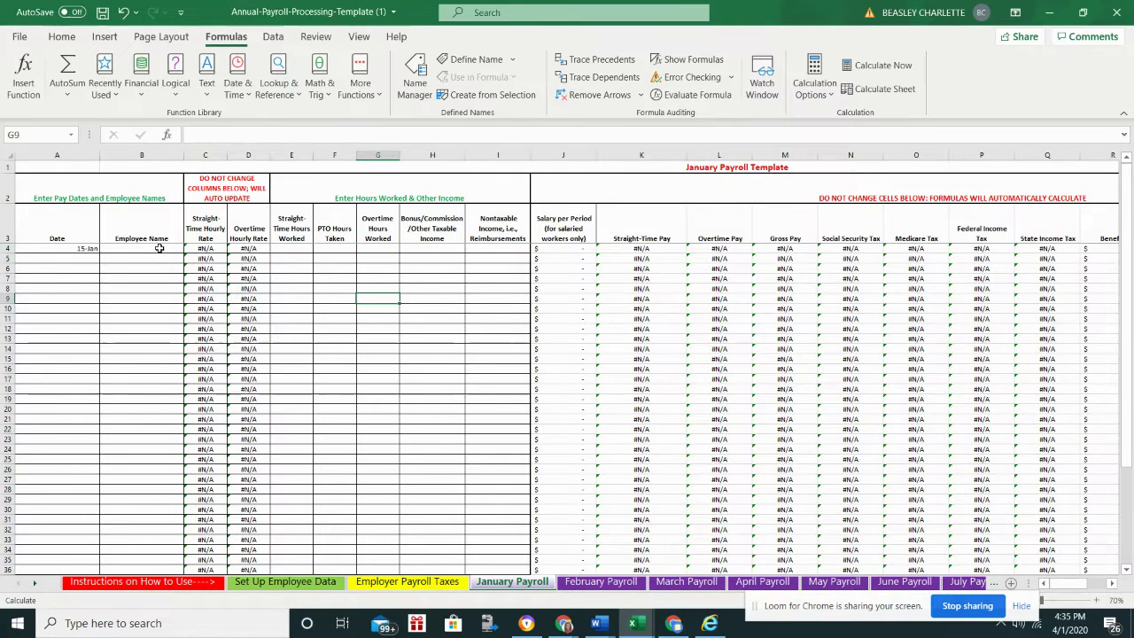
Enter a partial employee name in B4 and check the rate cells still showing #N/A.
{"action": "left_click", "coordinate": [159, 249]}
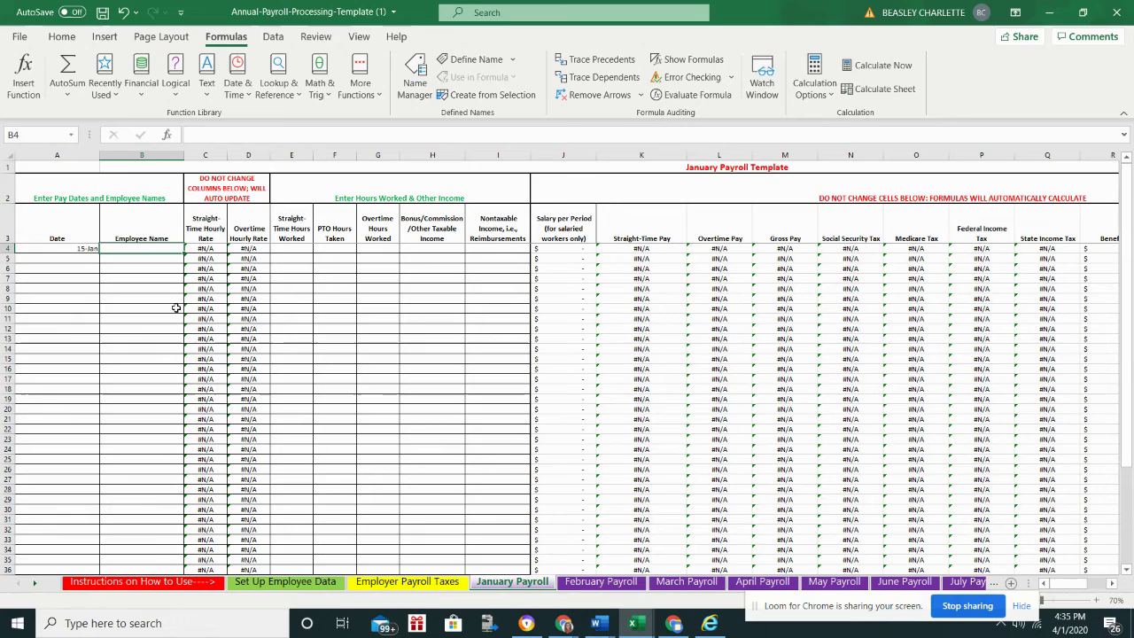
{"action": "type", "text": "John"}
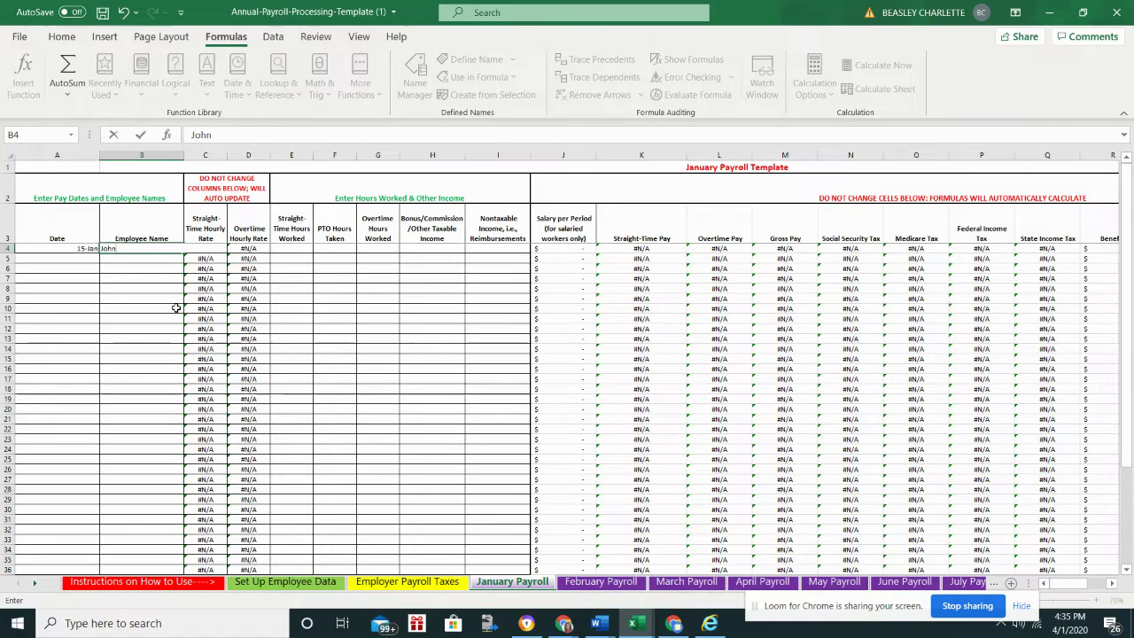
{"action": "type", "text": " Do"}
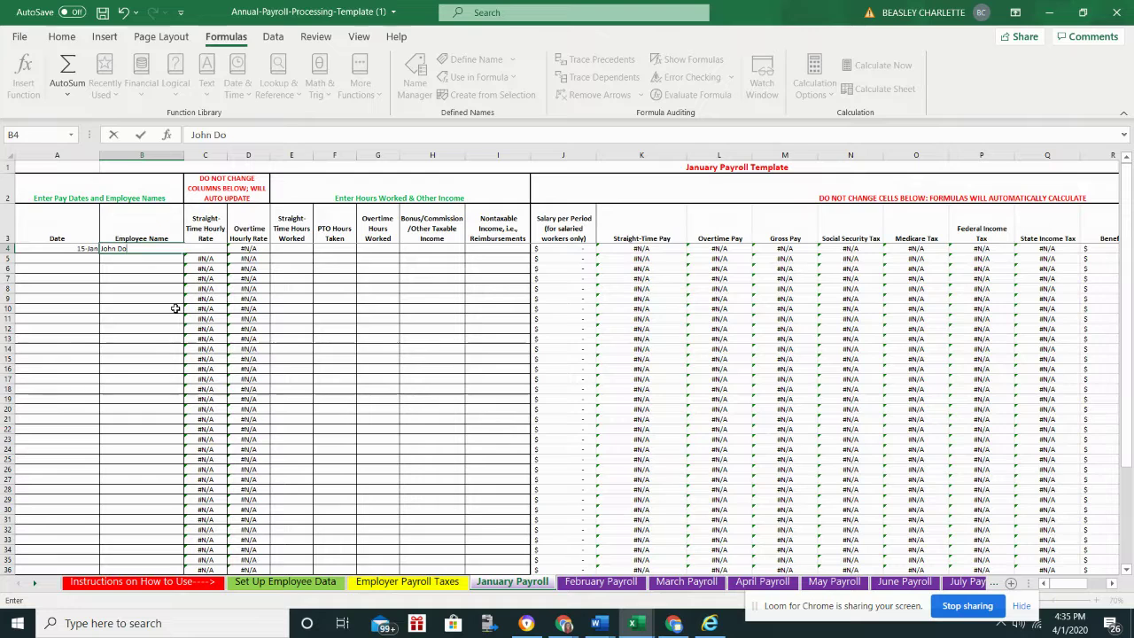
{"action": "key", "text": "Return"}
{"action": "key", "text": "Return"}
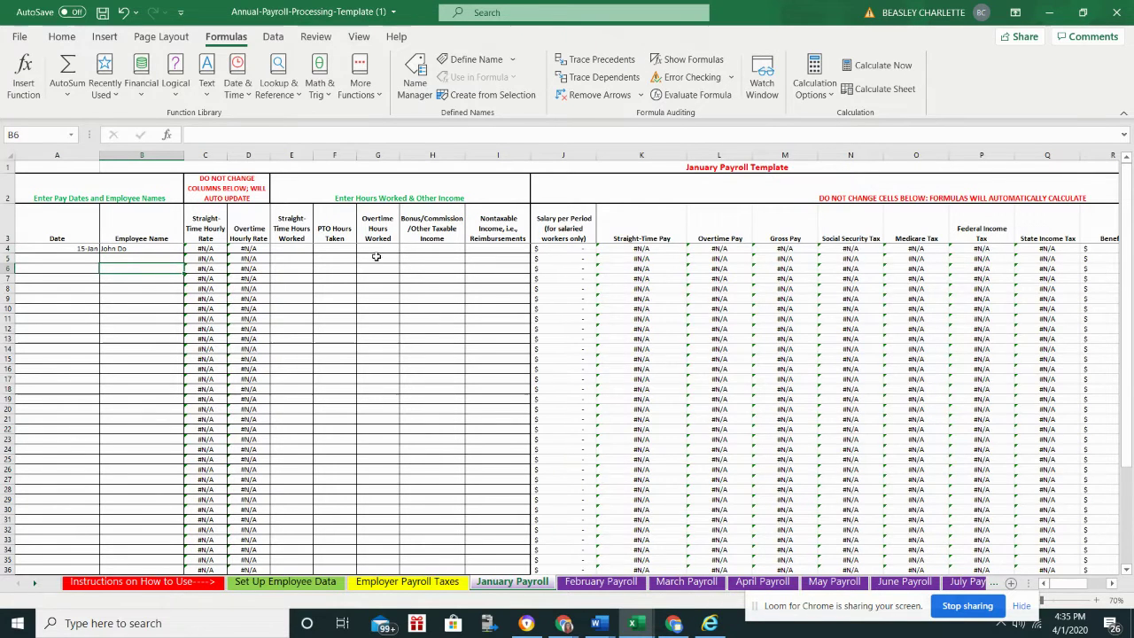
{"action": "left_click_drag", "start_coordinate": [222, 251], "coordinate": [345, 246]}
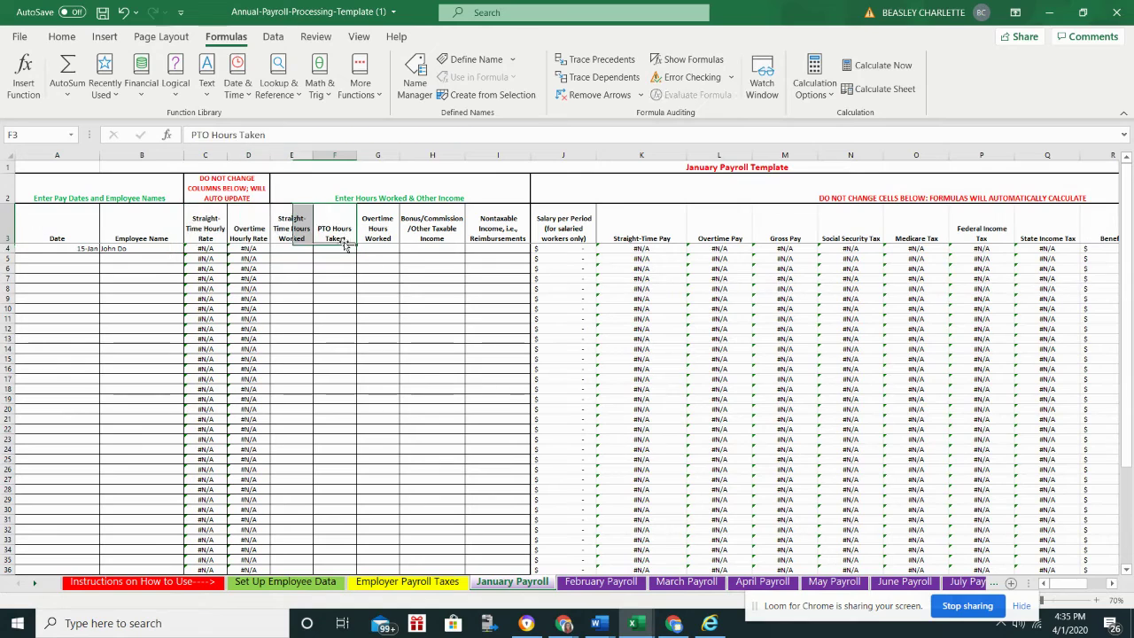
{"action": "left_click", "coordinate": [167, 249]}
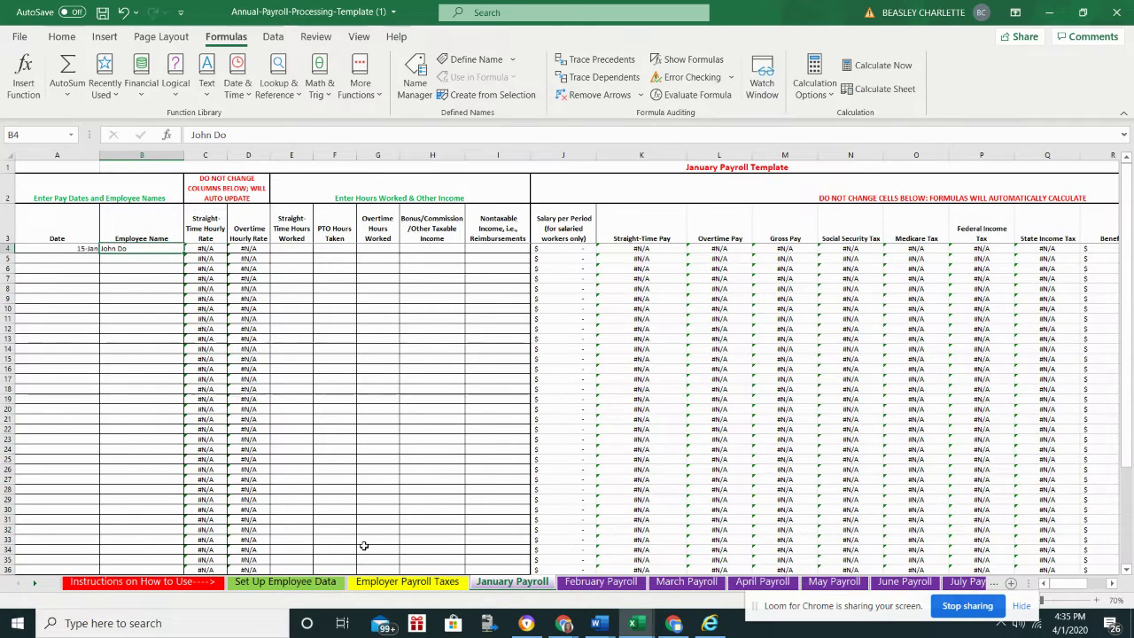
Copy the employee name from Set Up Employee Data A4 into January Payroll B4, filling rates 25.00 and 37.50.
{"action": "left_click", "coordinate": [312, 580]}
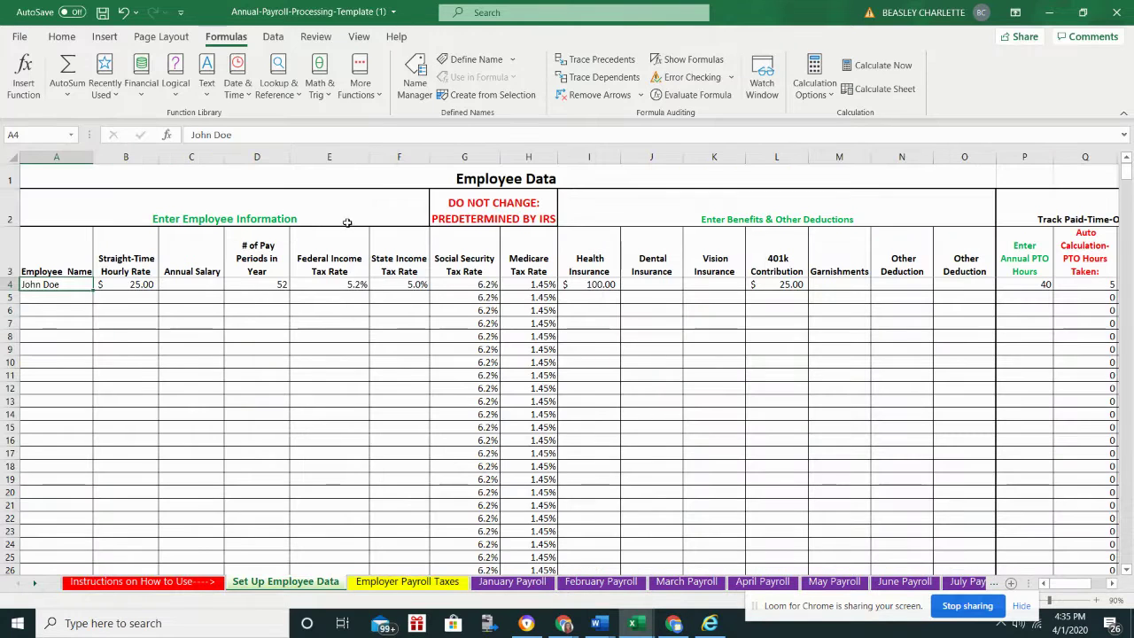
{"action": "left_click_drag", "start_coordinate": [76, 288], "coordinate": [71, 431]}
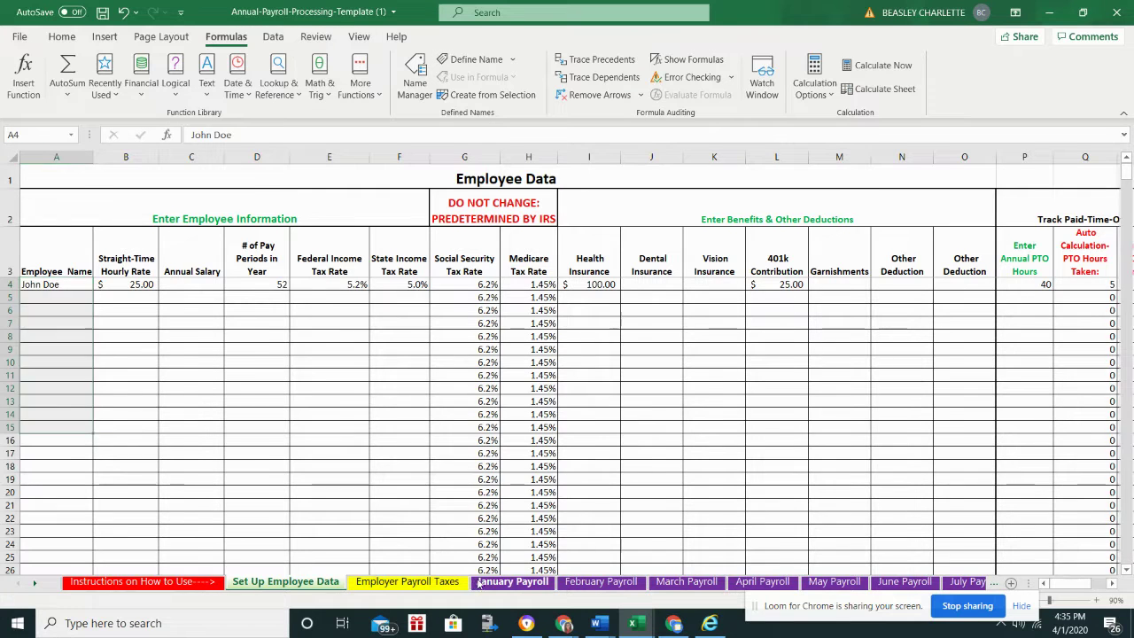
{"action": "left_click", "coordinate": [512, 581]}
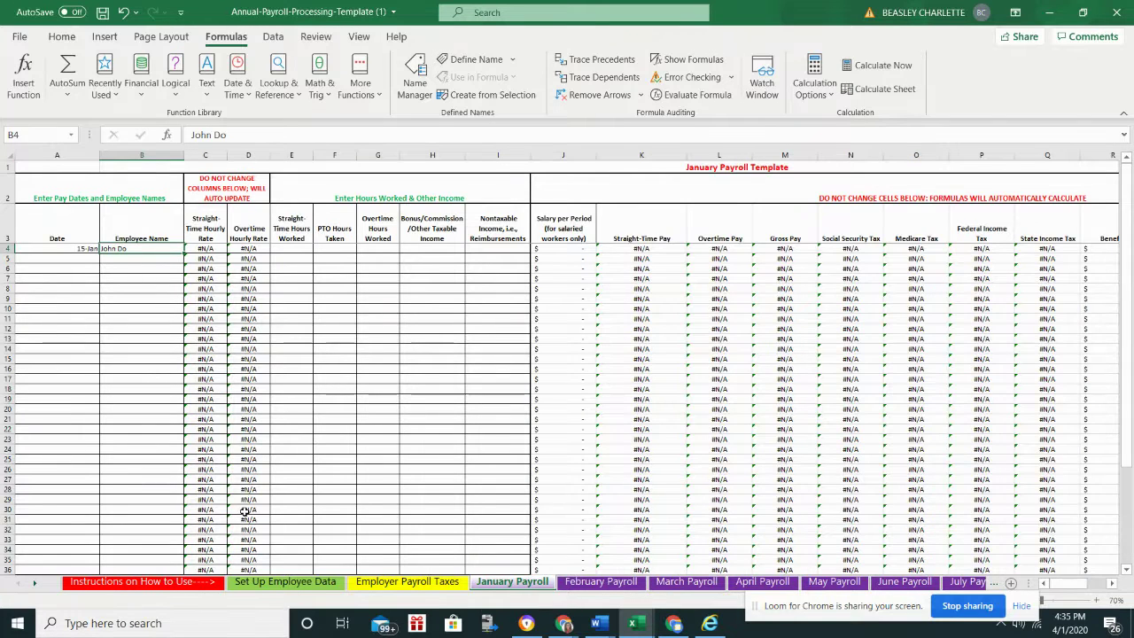
{"action": "left_click", "coordinate": [285, 581]}
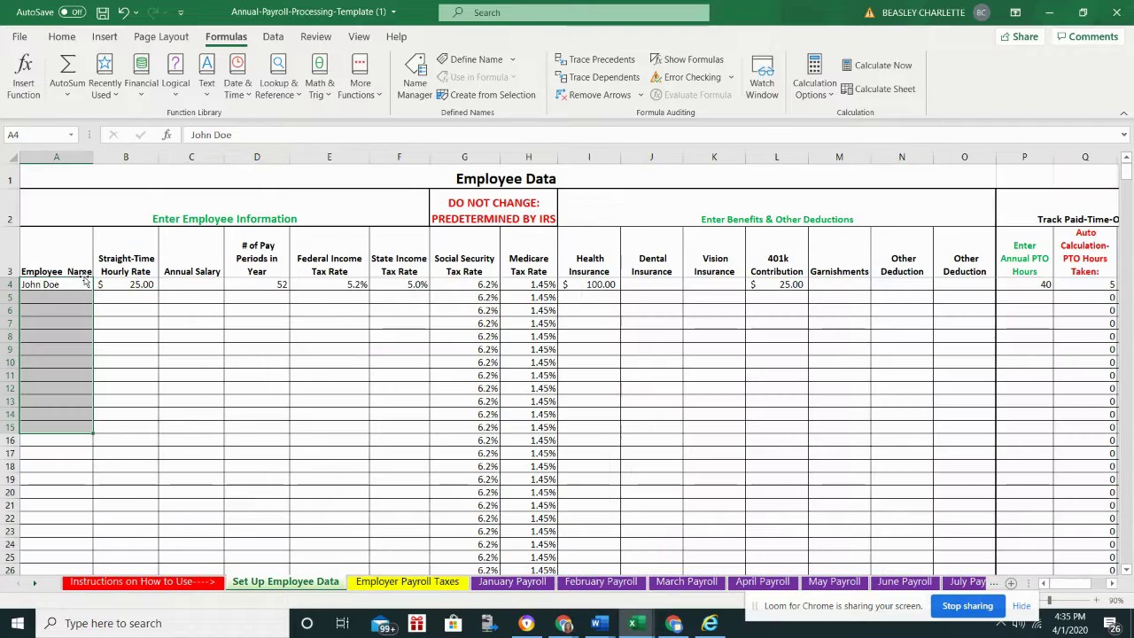
{"action": "left_click", "coordinate": [83, 284]}
{"action": "key", "text": "ctrl+c"}
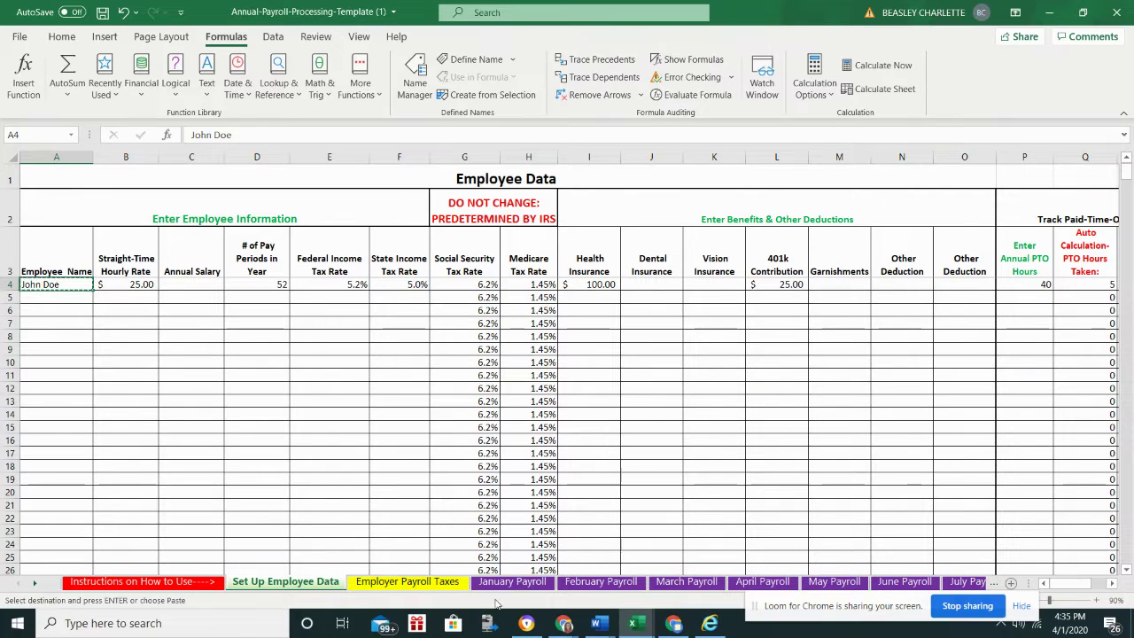
{"action": "key", "text": "ctrl+Page_Down"}
{"action": "key", "text": "ctrl+Page_Down"}
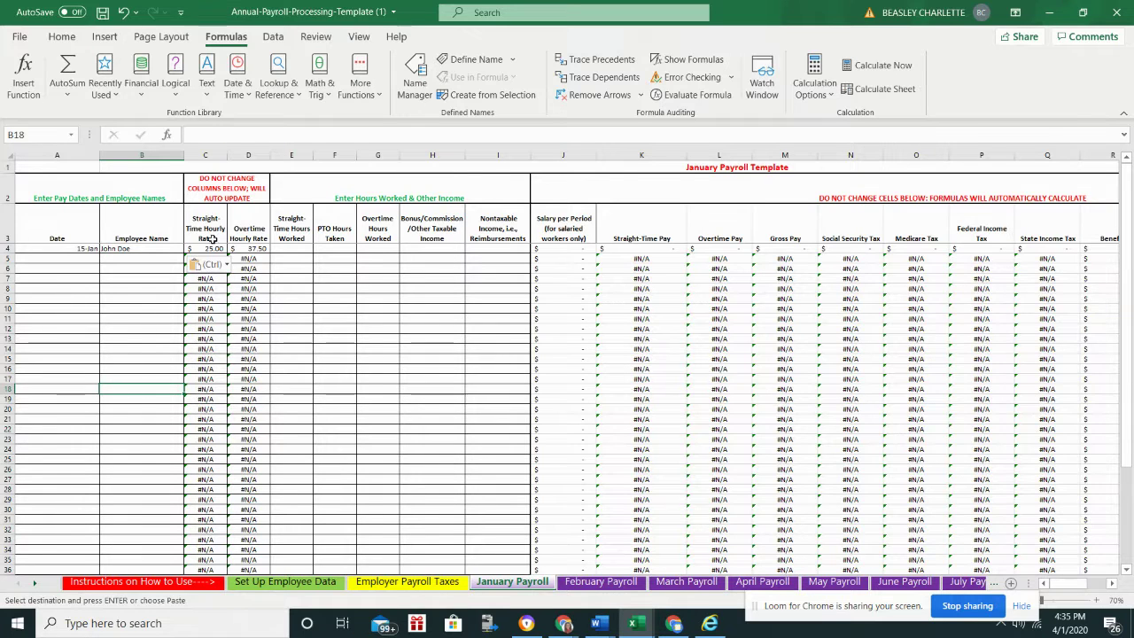
{"action": "left_click", "coordinate": [210, 242]}
{"action": "key", "text": "Escape"}
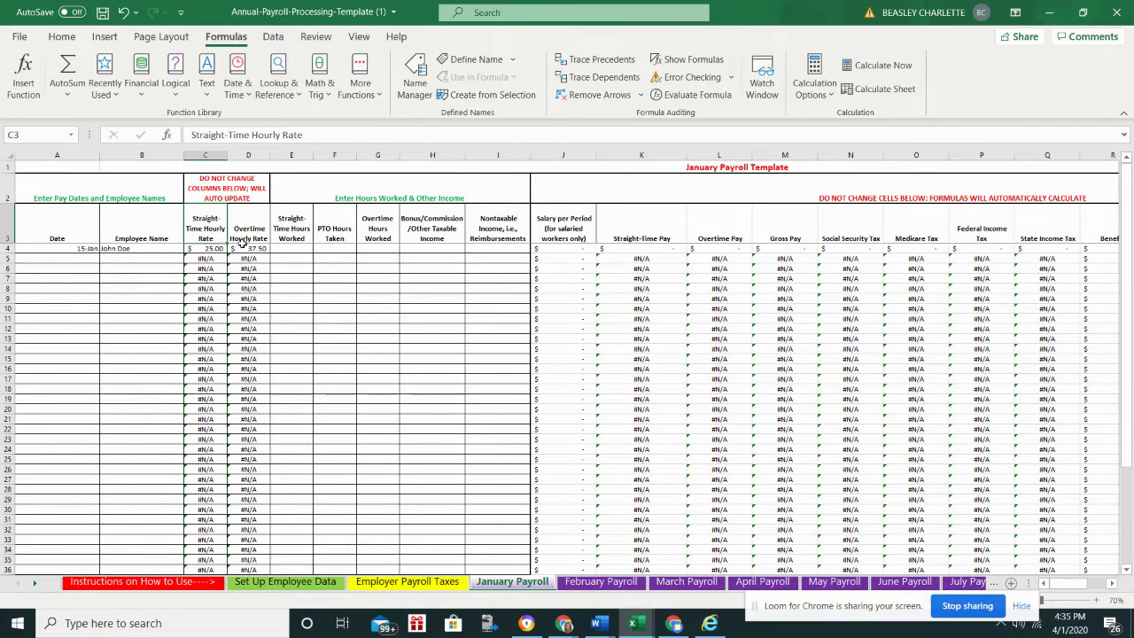
{"action": "left_click", "coordinate": [203, 249]}
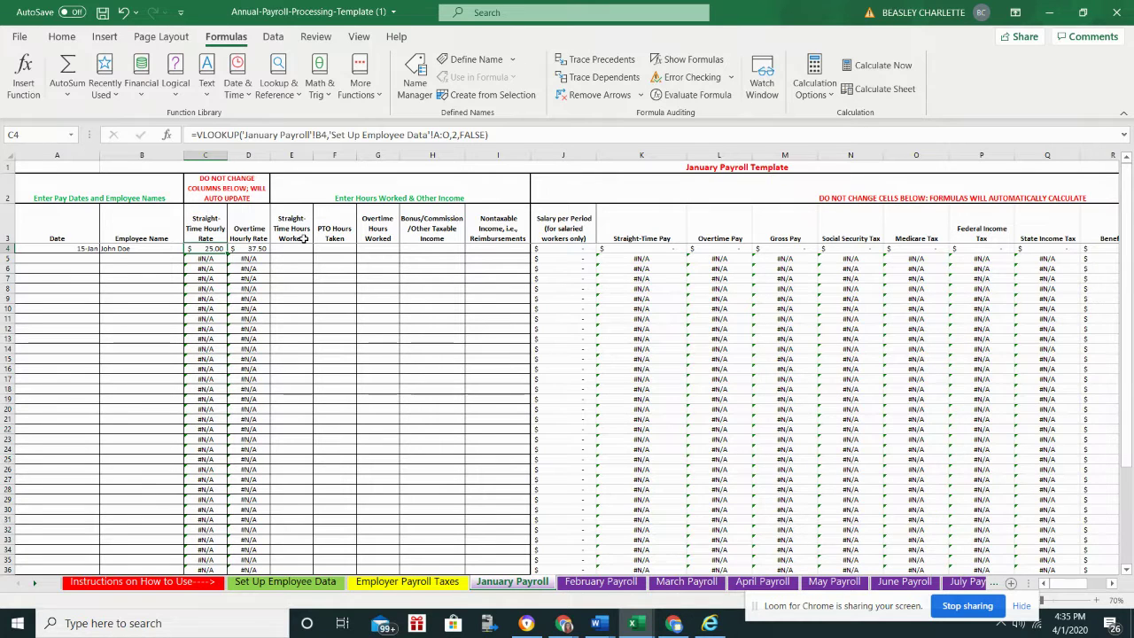
{"action": "key", "text": "Right"}
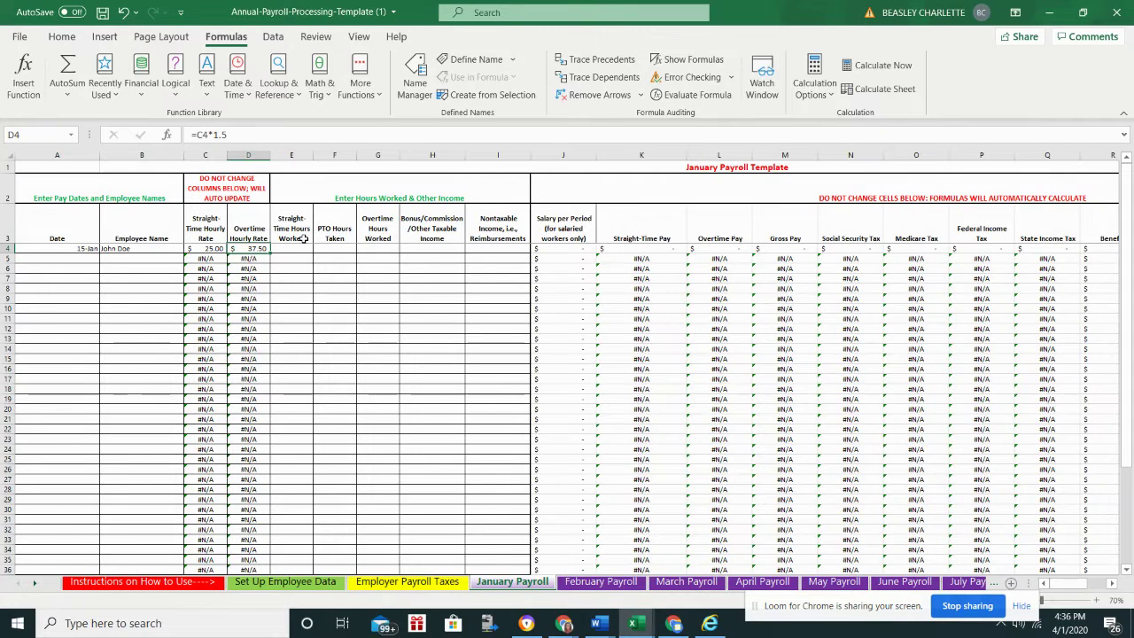
{"action": "key", "text": "Right"}
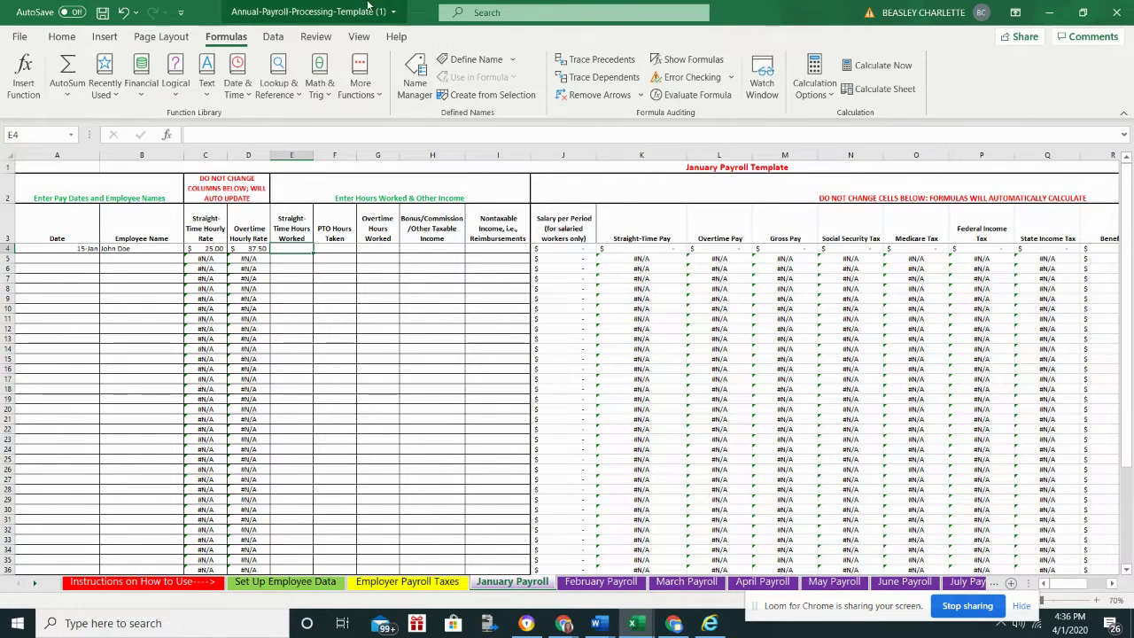
{"action": "left_click", "coordinate": [108, 248]}
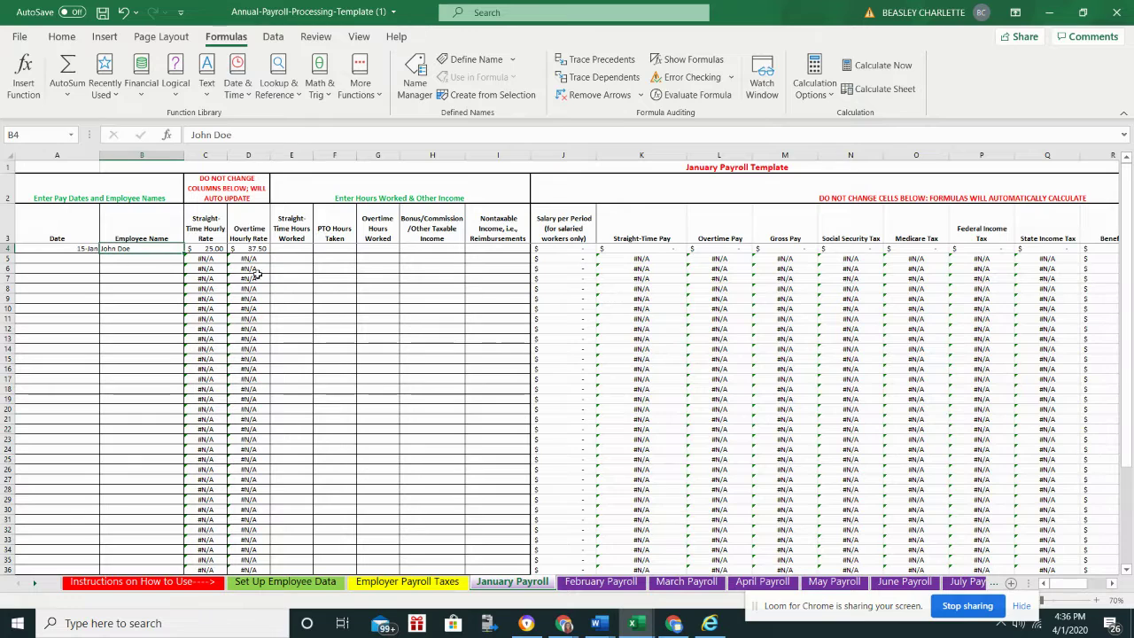
{"action": "left_click", "coordinate": [293, 255]}
{"action": "left_click_drag", "start_coordinate": [224, 249], "coordinate": [255, 254]}
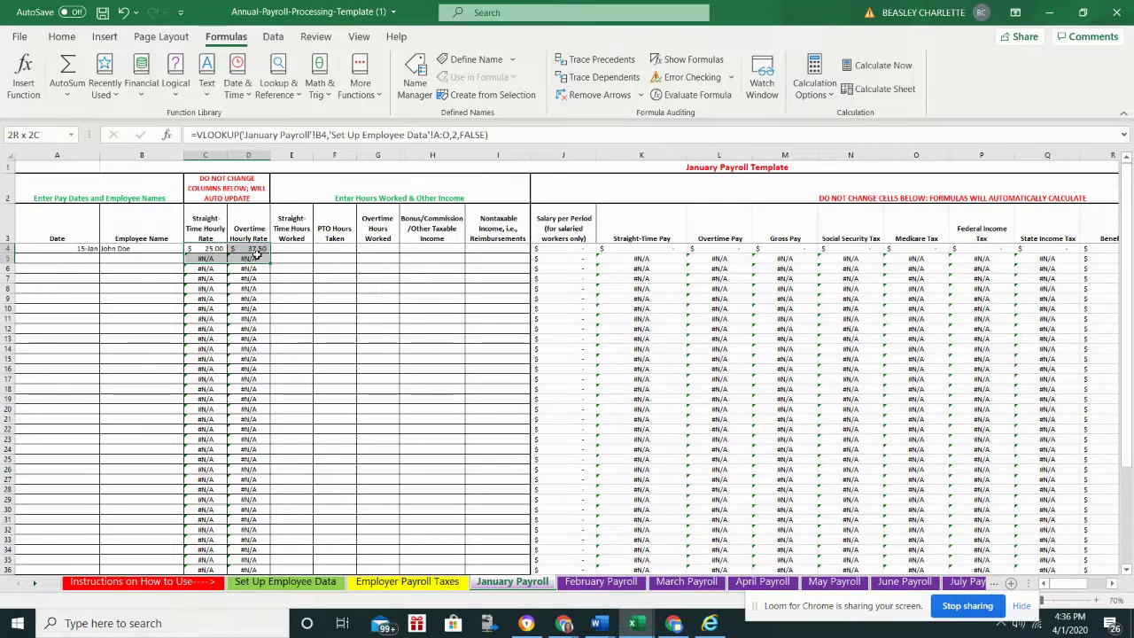
{"action": "left_click", "coordinate": [292, 249]}
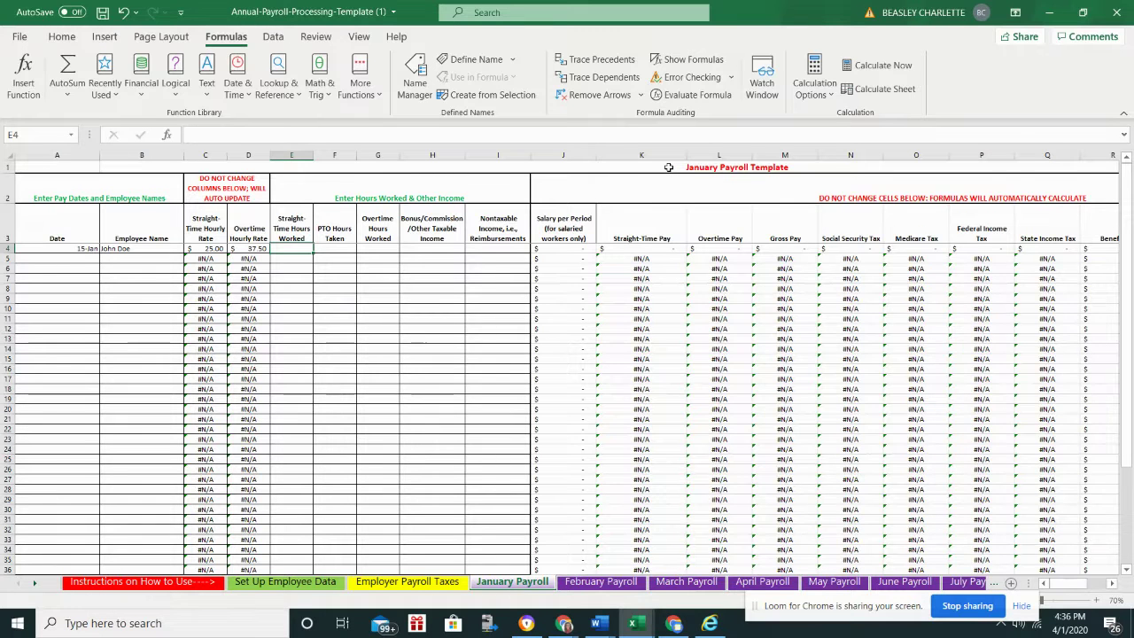
Enter 40 hours in E4, 5 PTO hours in F4 and a 100 nontaxable reimbursement in I4.
{"action": "type", "text": "40"}
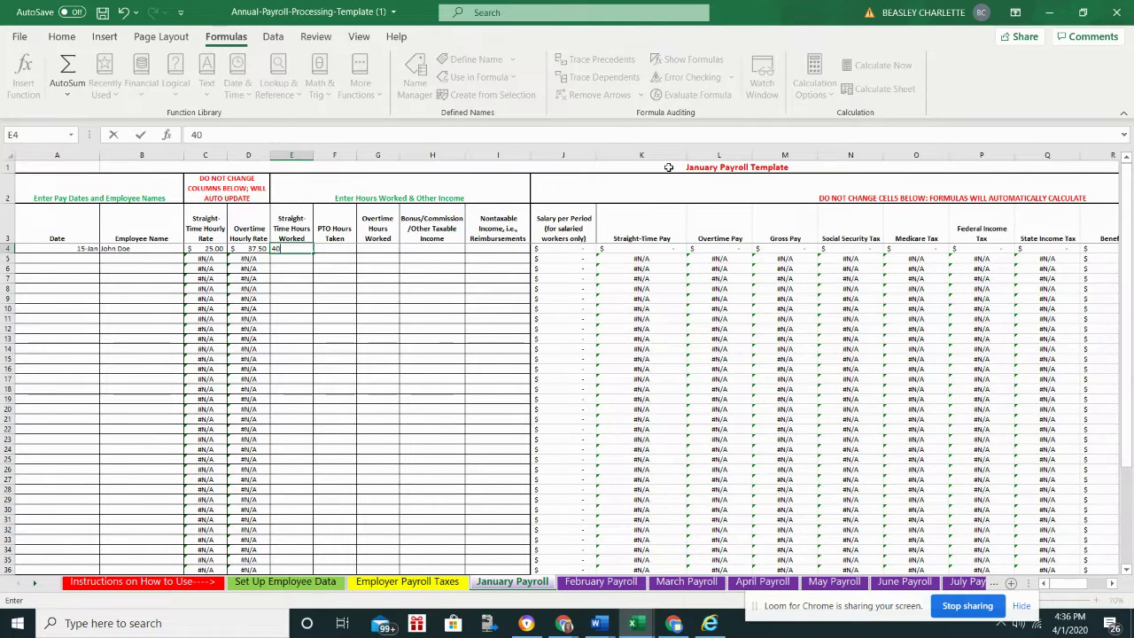
{"action": "key", "text": "Tab"}
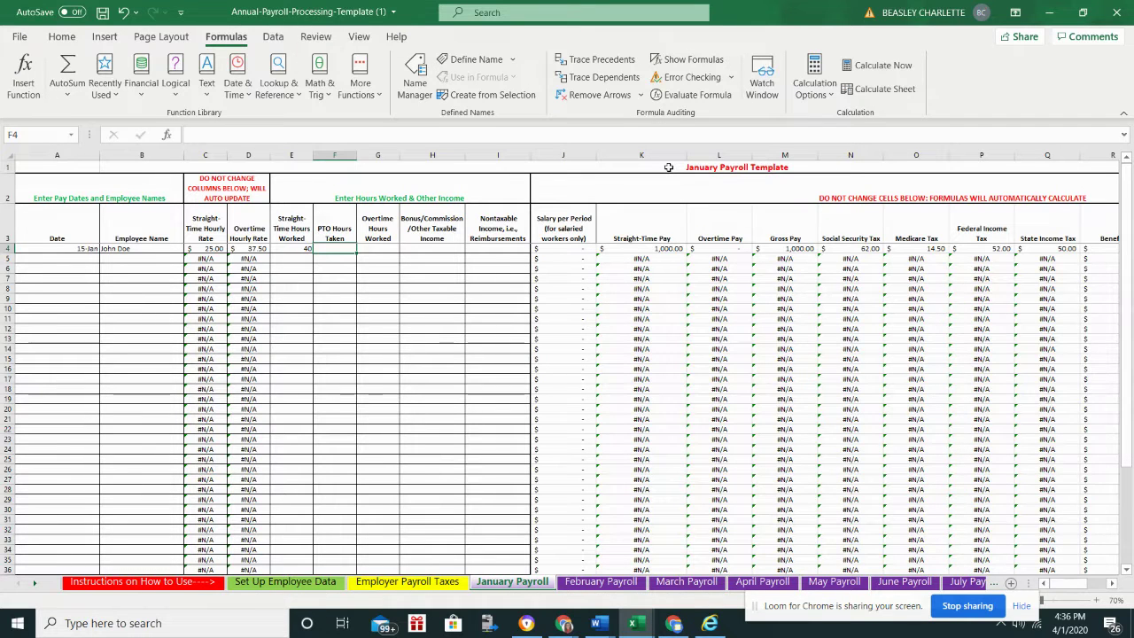
{"action": "type", "text": "5"}
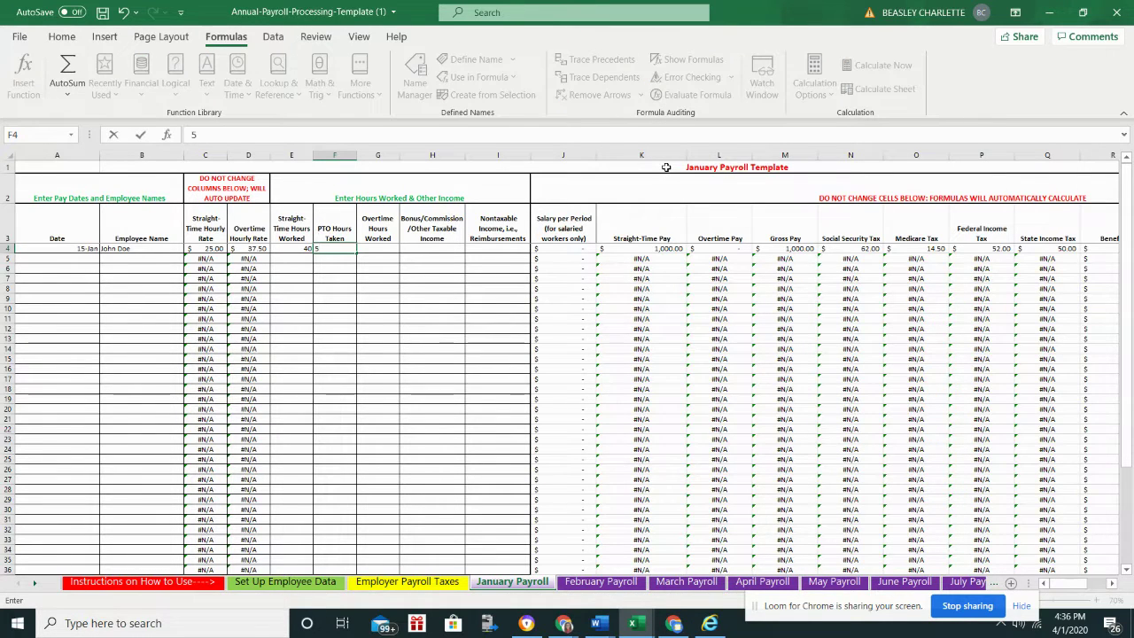
{"action": "key", "text": "Tab"}
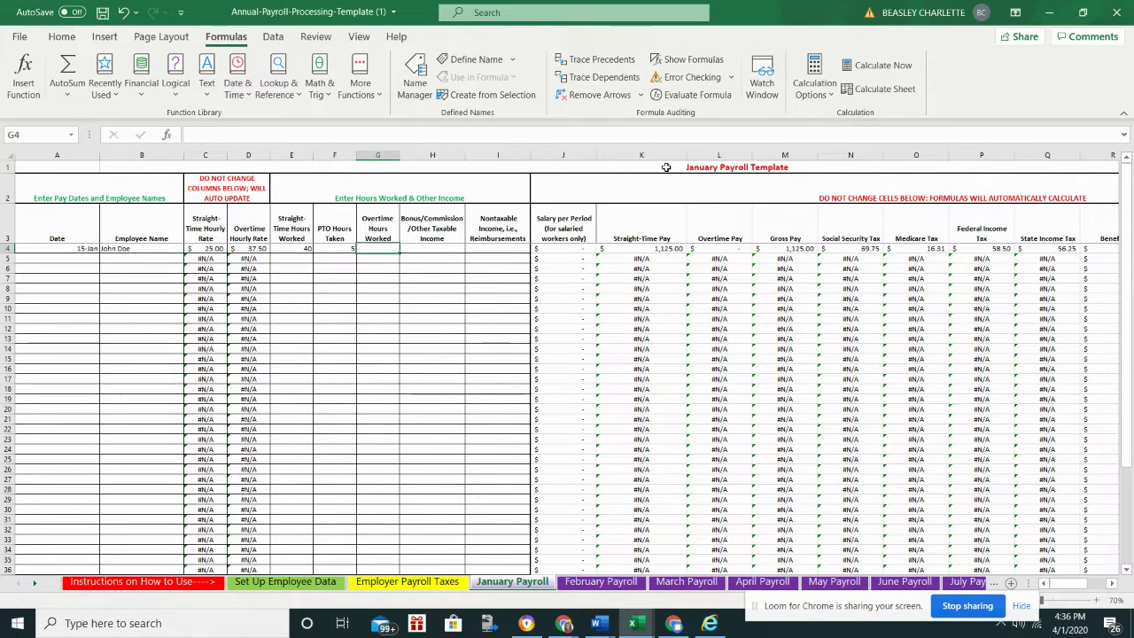
{"action": "key", "text": "Tab"}
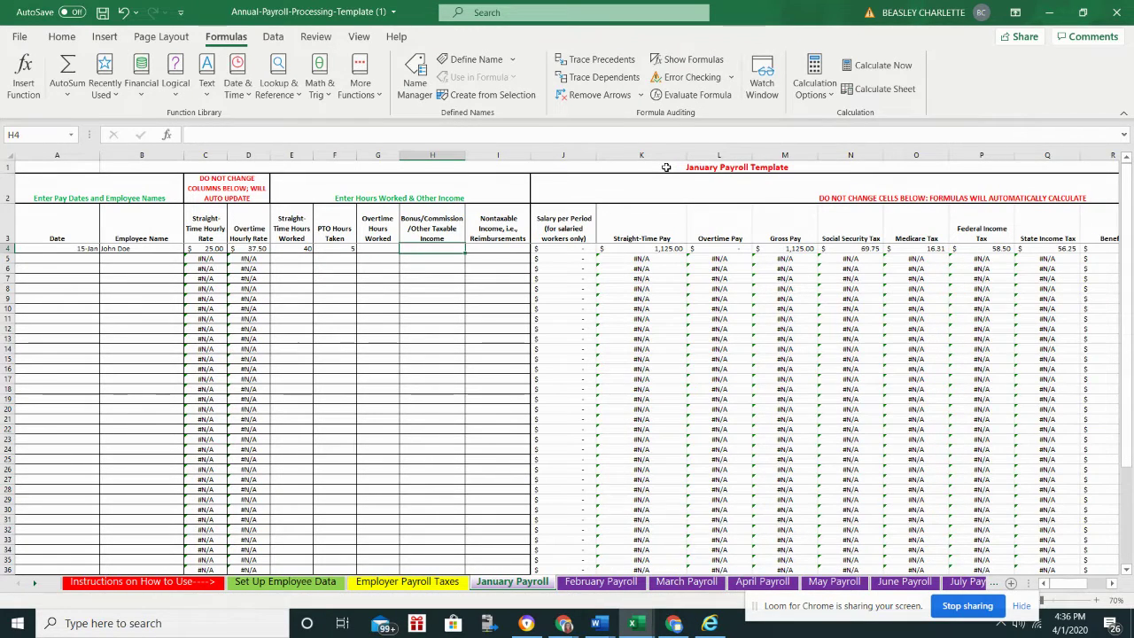
{"action": "key", "text": "Tab"}
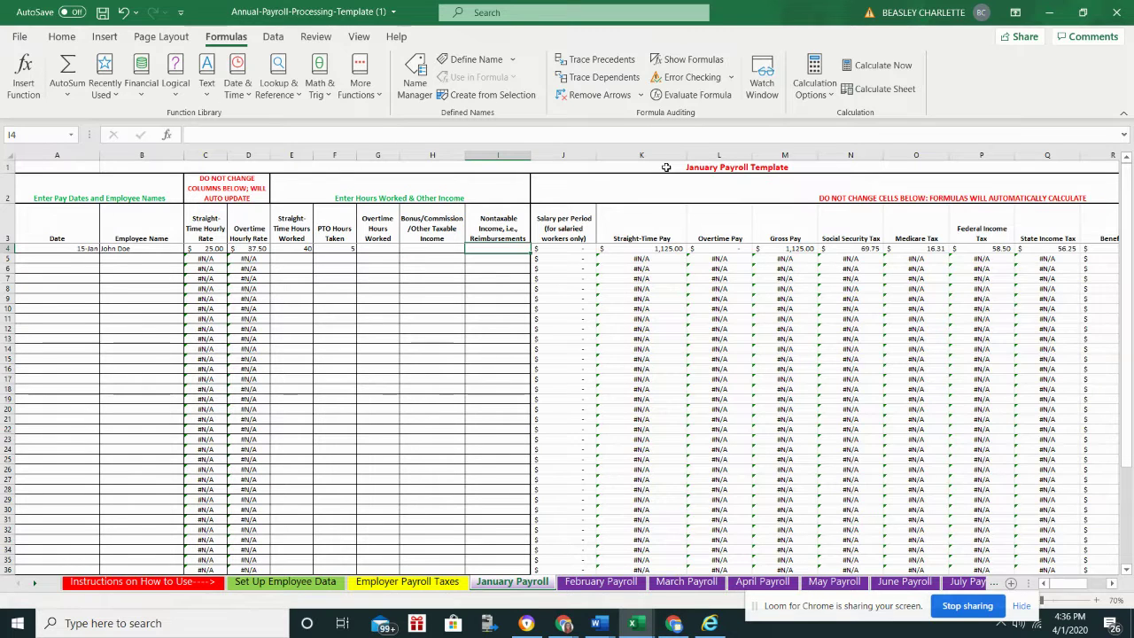
{"action": "type", "text": "100"}
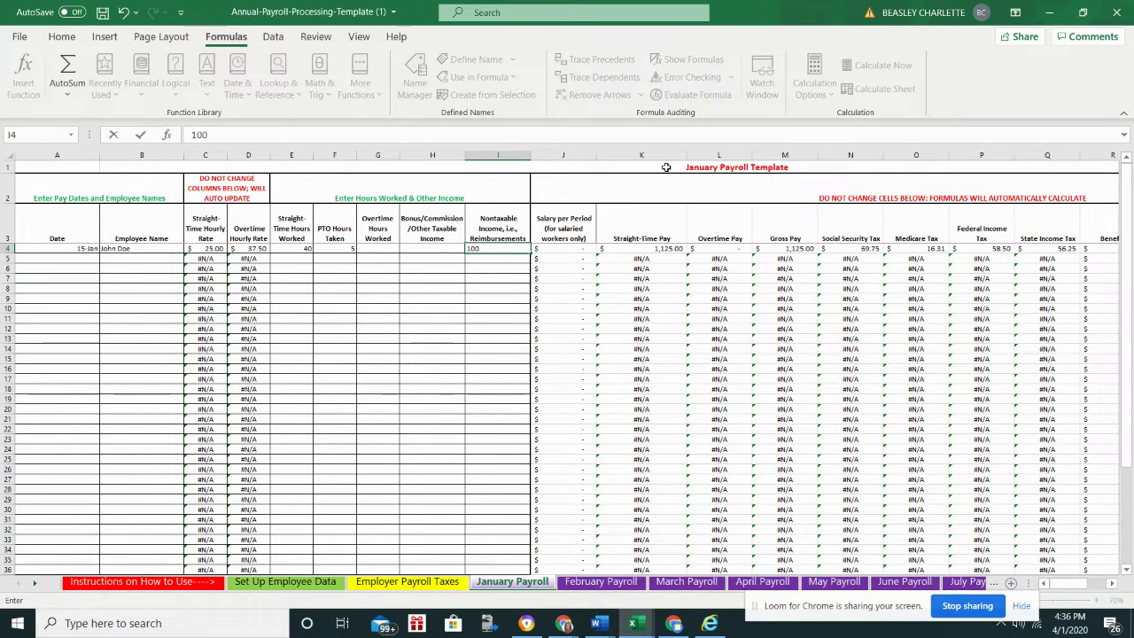
{"action": "key", "text": "Return"}
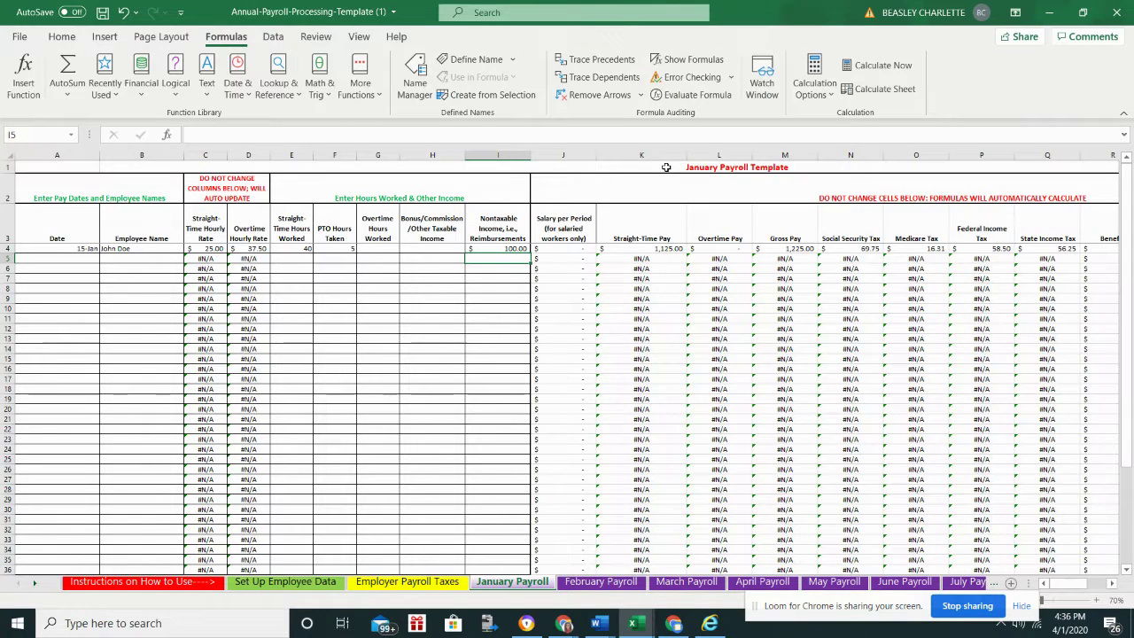
{"action": "key", "text": "Up"}
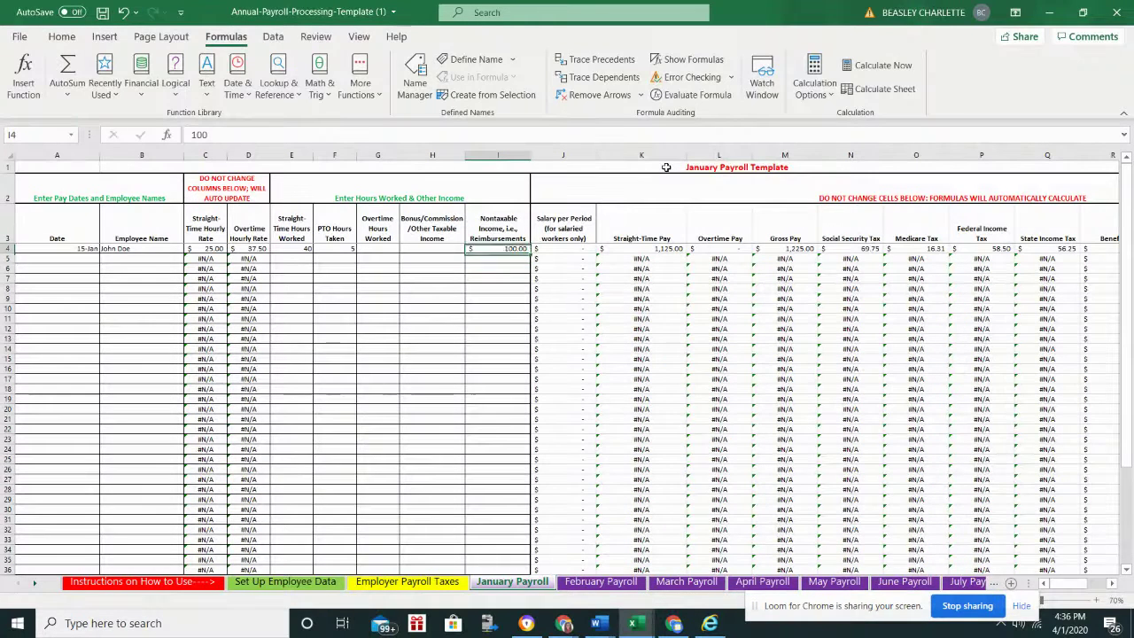
{"action": "key", "text": "Right"}
{"action": "key", "text": "Right"}
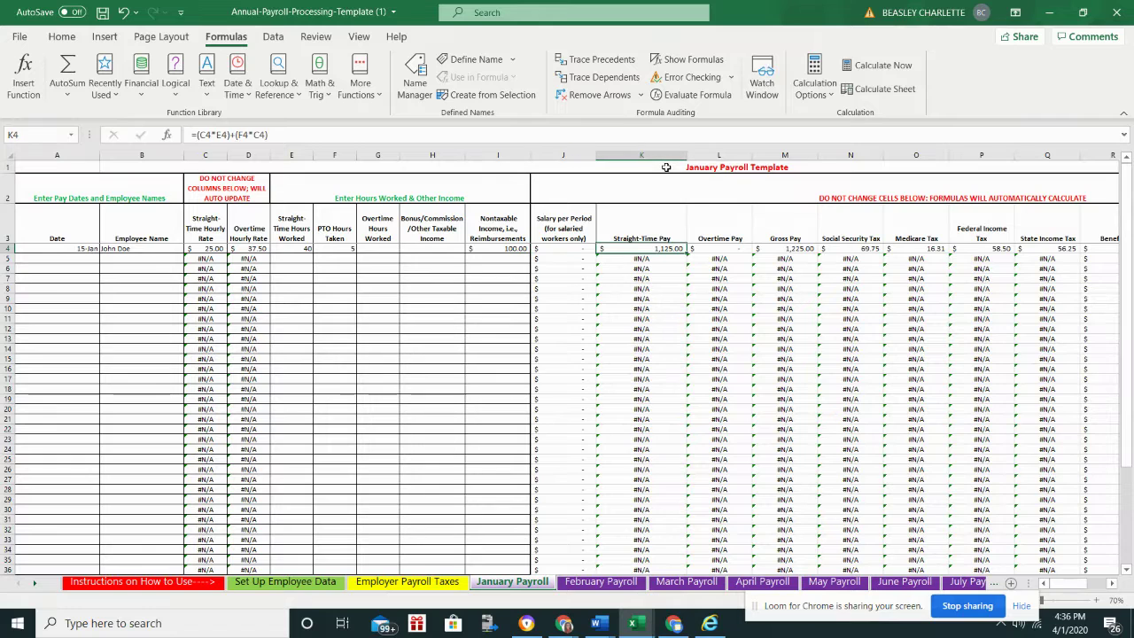
{"action": "key", "text": "Left"}
{"action": "key", "text": "Left"}
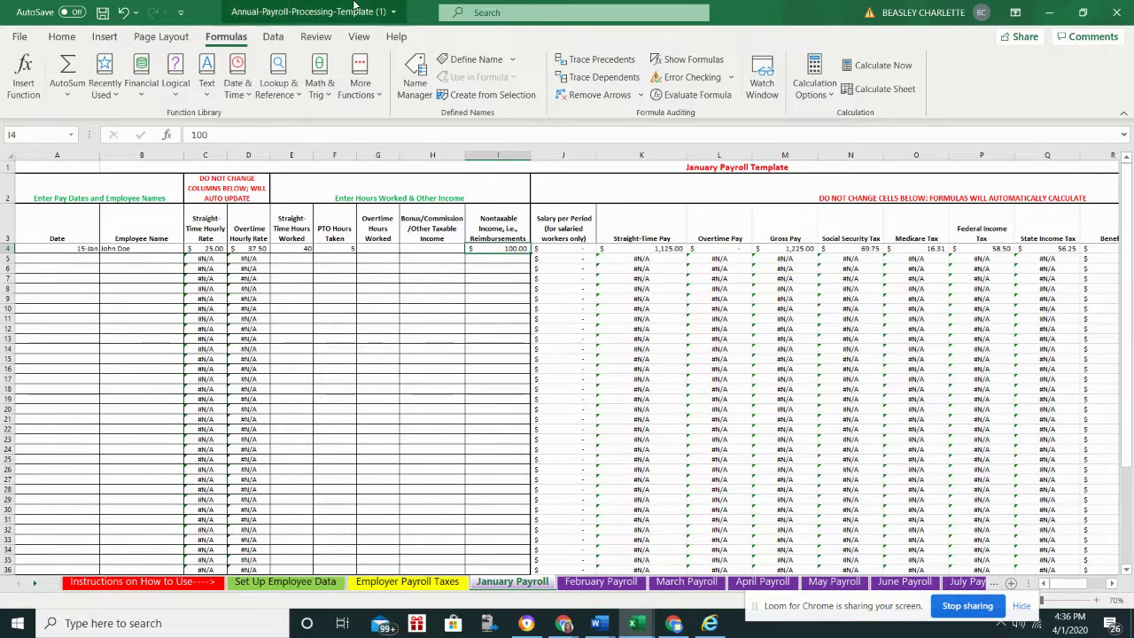
{"action": "left_click", "coordinate": [807, 188]}
{"action": "key", "text": "shift+Down"}
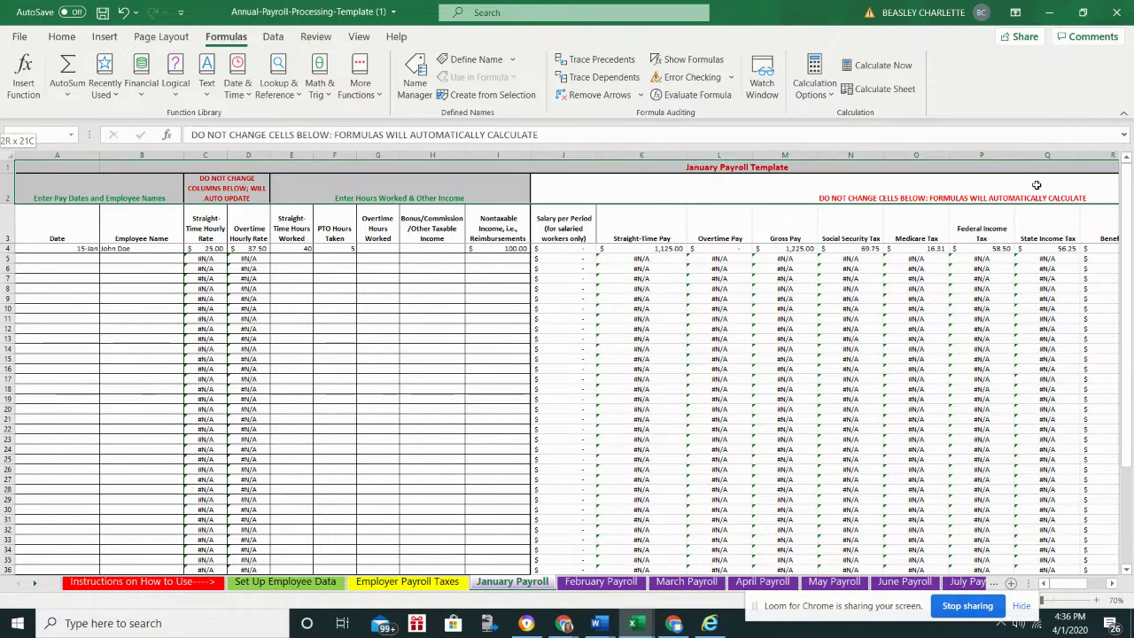
{"action": "mouse_move", "coordinate": [1071, 582]}
{"action": "left_mouse_down"}
{"action": "mouse_move", "coordinate": [1096, 584]}
{"action": "mouse_move", "coordinate": [1063, 585]}
{"action": "left_mouse_up"}
{"action": "left_click", "coordinate": [785, 369]}
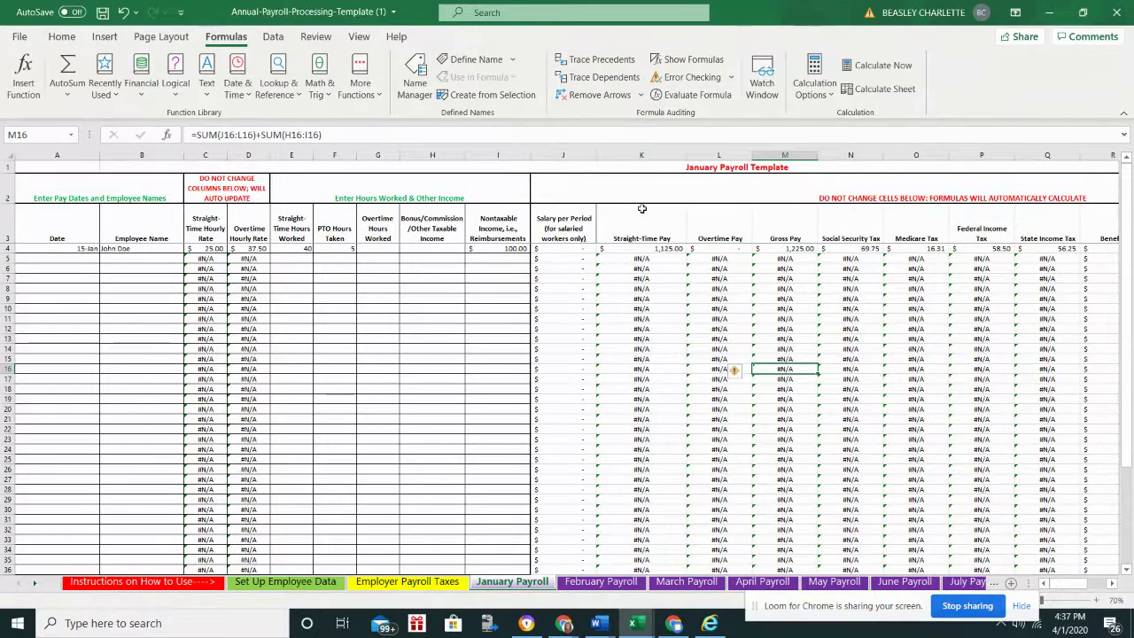
{"action": "left_click", "coordinate": [641, 242]}
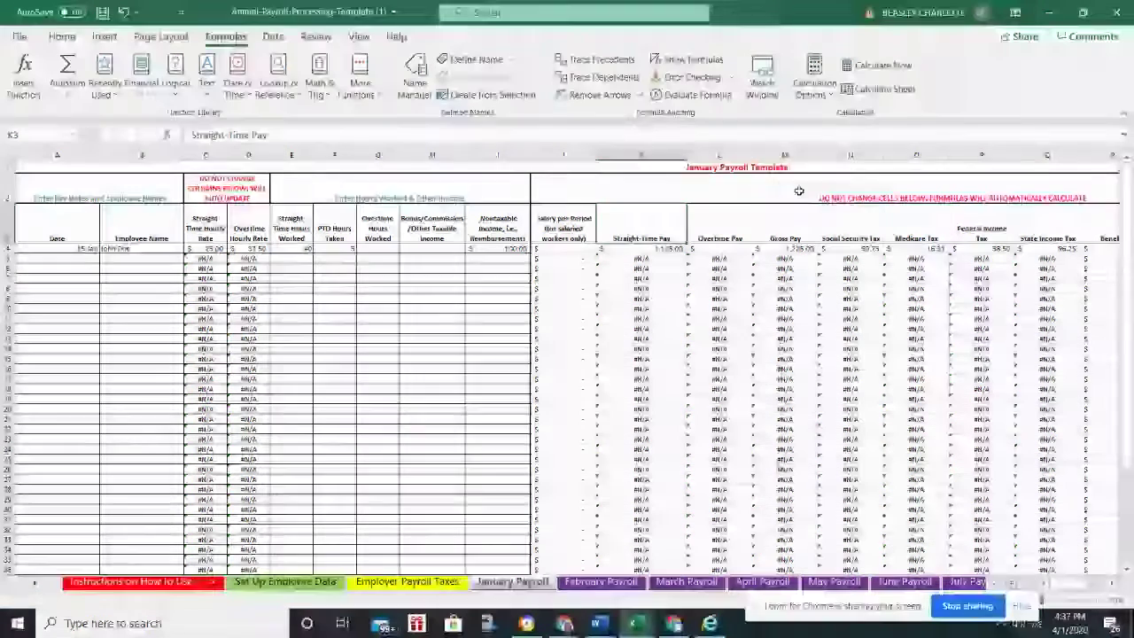
{"action": "left_click", "coordinate": [803, 189]}
{"action": "left_click", "coordinate": [719, 241]}
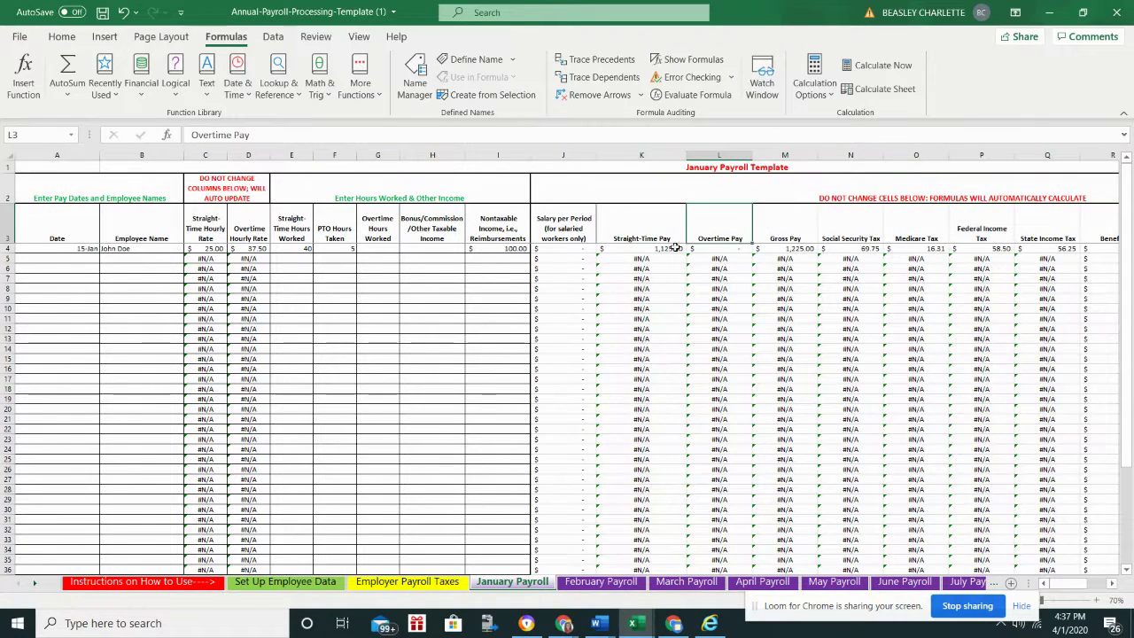
{"action": "left_click", "coordinate": [641, 248]}
{"action": "left_click", "coordinate": [586, 248]}
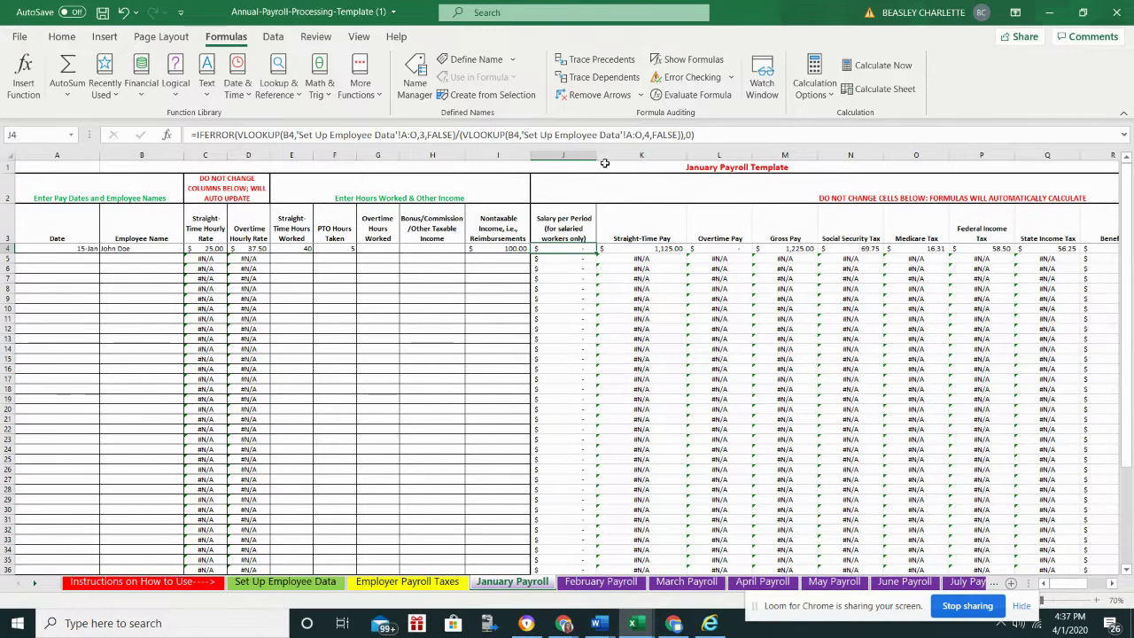
{"action": "left_click", "coordinate": [579, 239]}
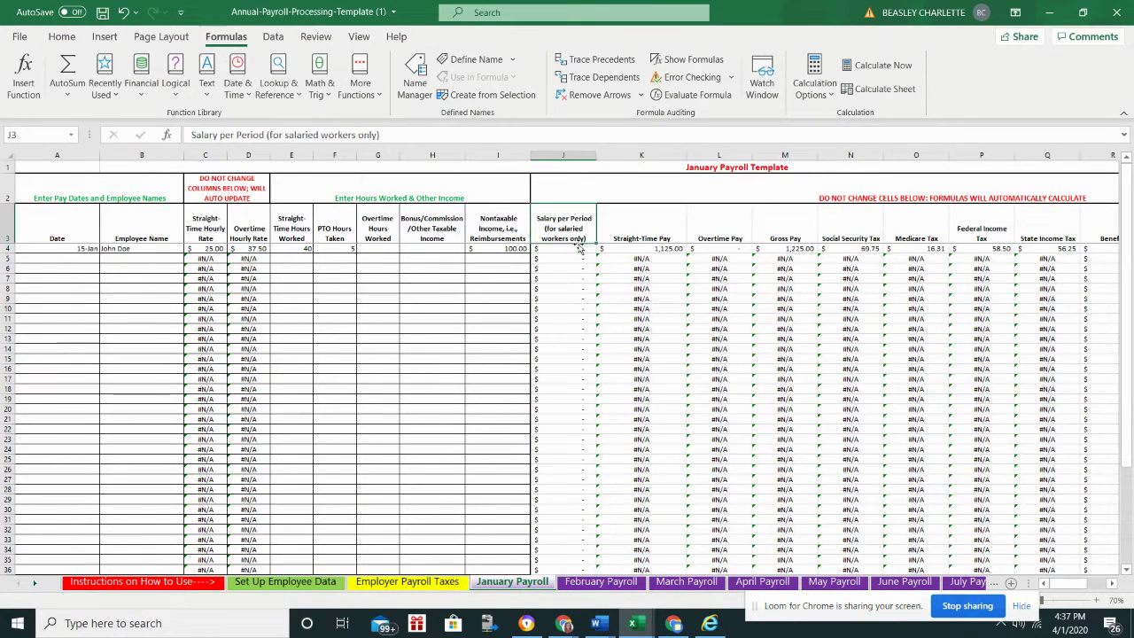
{"action": "left_click", "coordinate": [671, 249]}
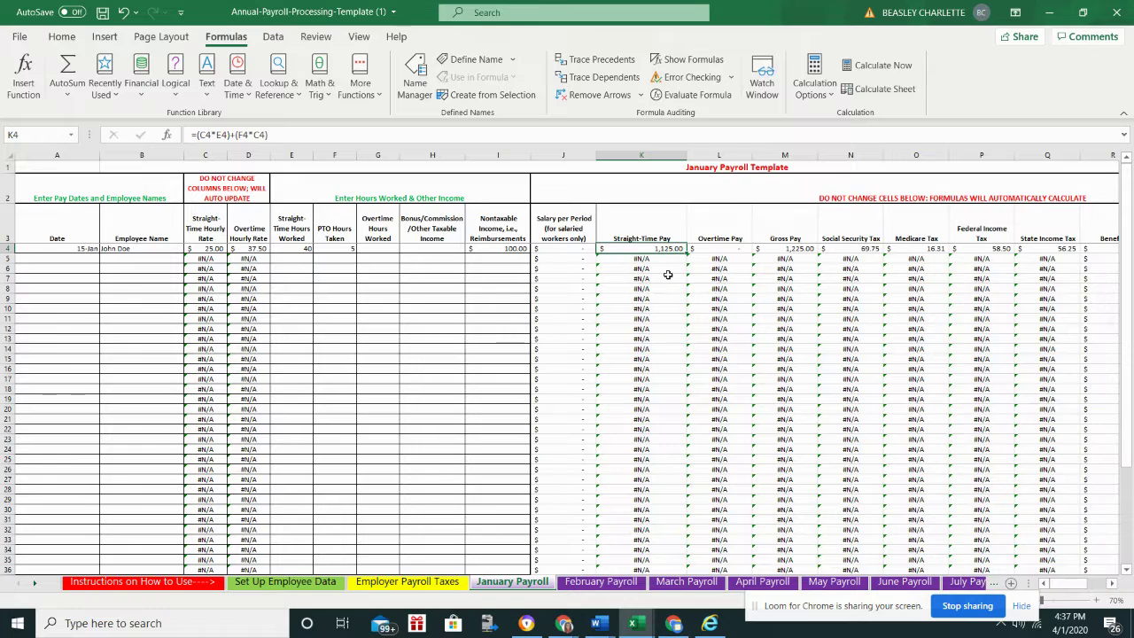
{"action": "left_click", "coordinate": [717, 248]}
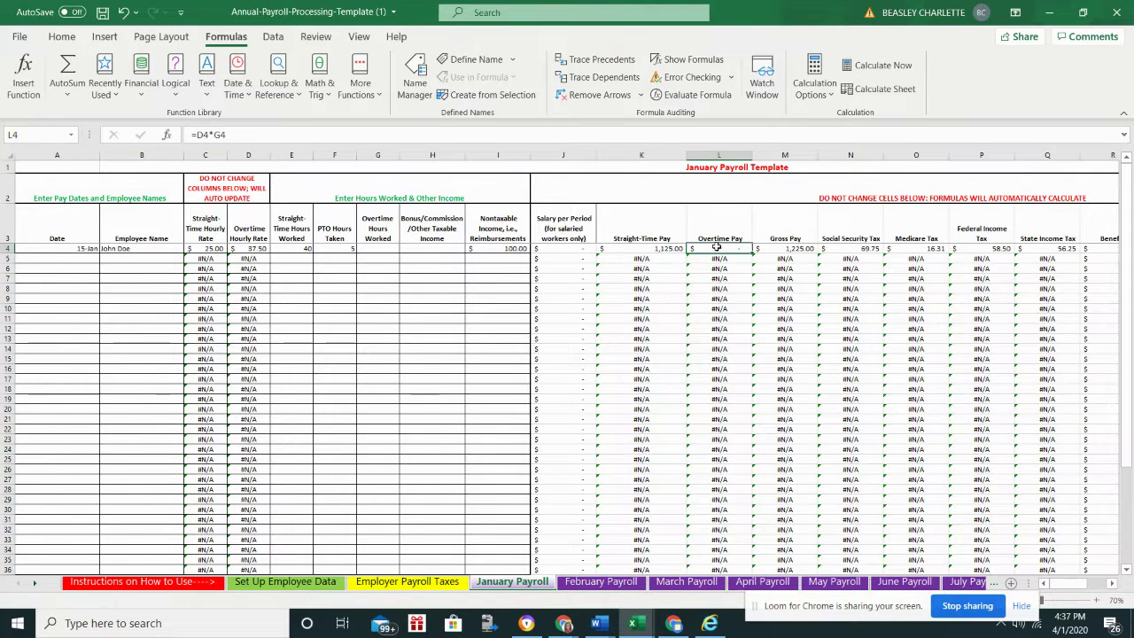
{"action": "left_click", "coordinate": [777, 249]}
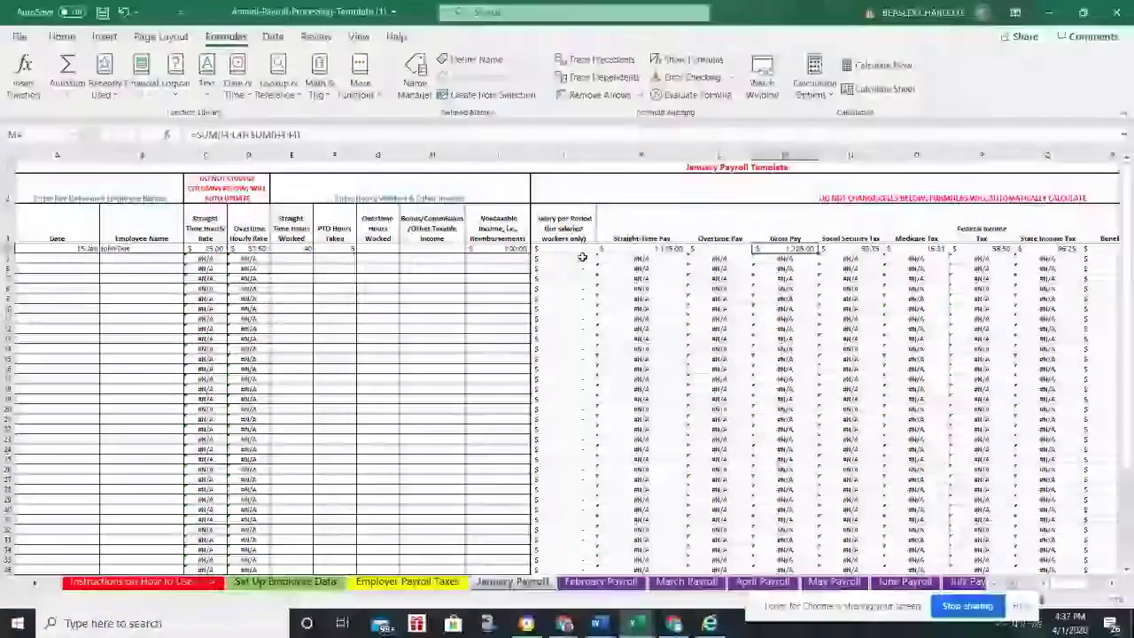
{"action": "left_click", "coordinate": [510, 250]}
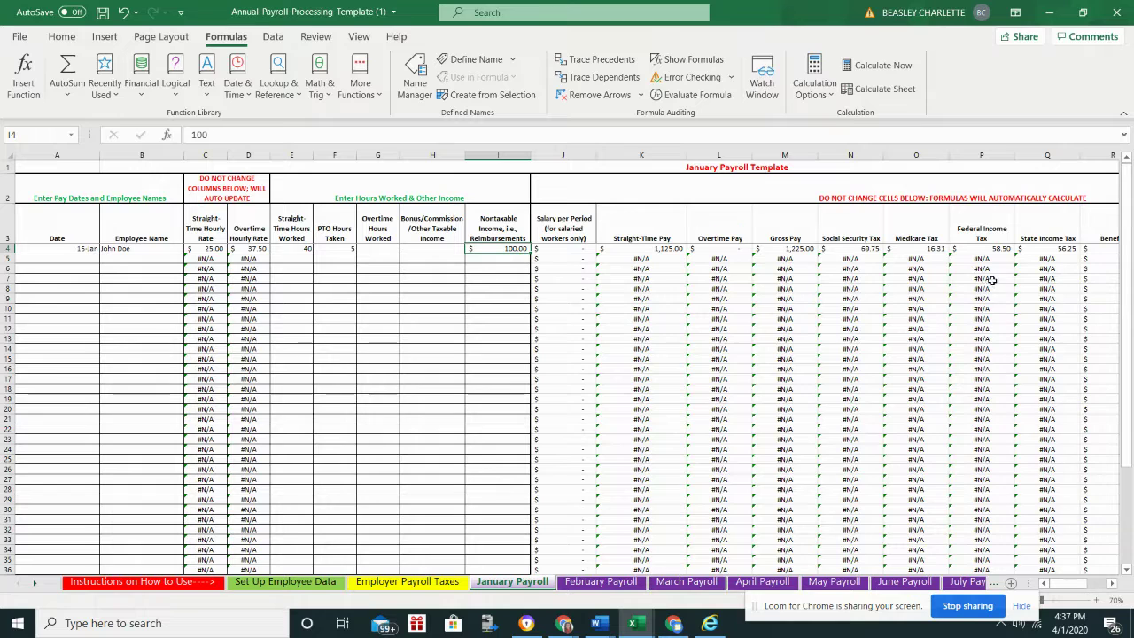
{"action": "left_click_drag", "start_coordinate": [858, 248], "coordinate": [926, 250]}
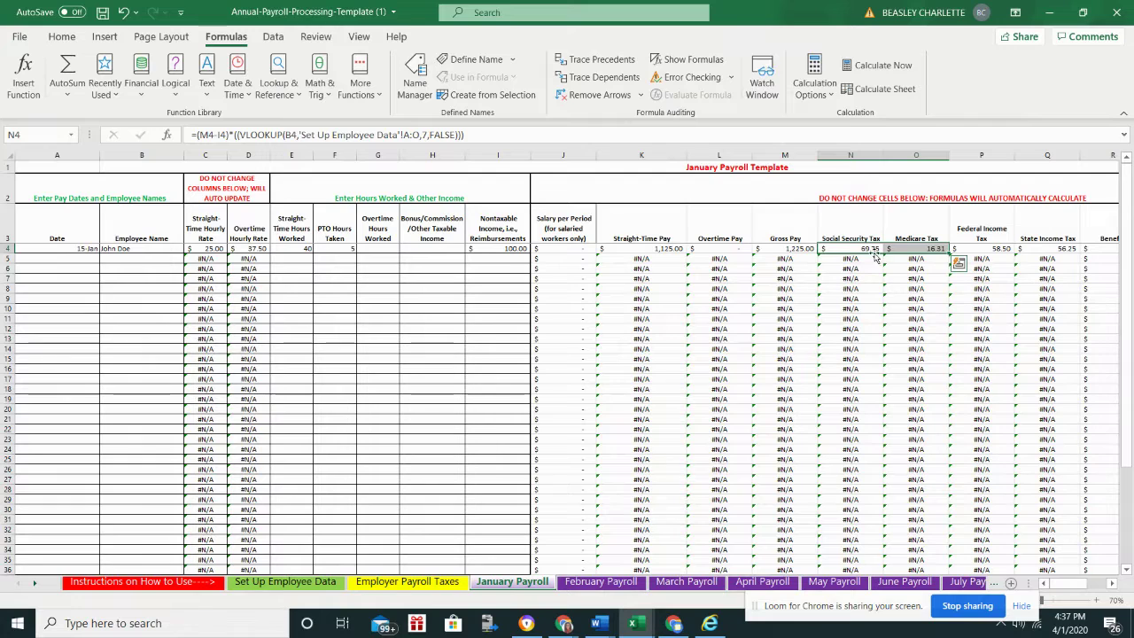
{"action": "left_click", "coordinate": [907, 249]}
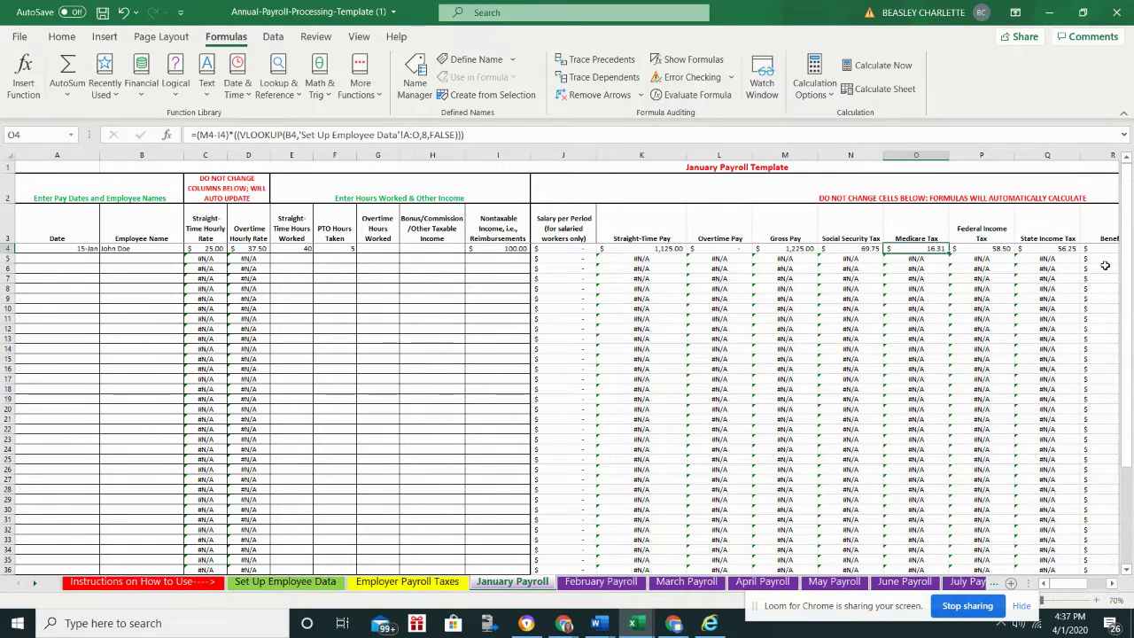
Override the P4 Federal Income Tax with a manual 61, raising total deductions to $328.31.
{"action": "key", "text": "Right"}
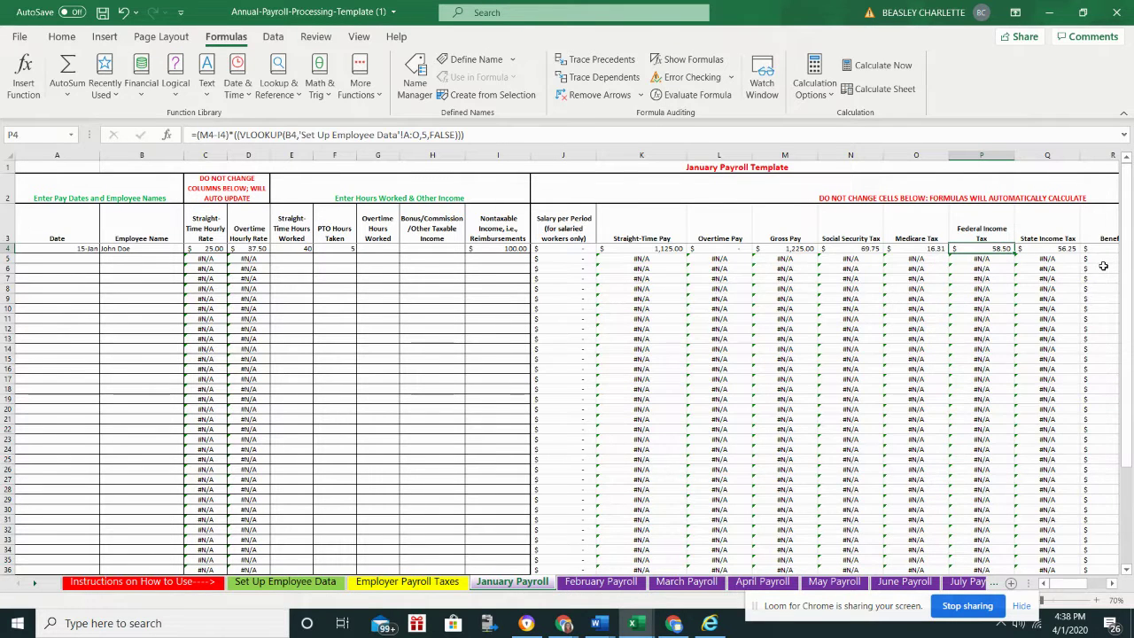
{"action": "type", "text": "61"}
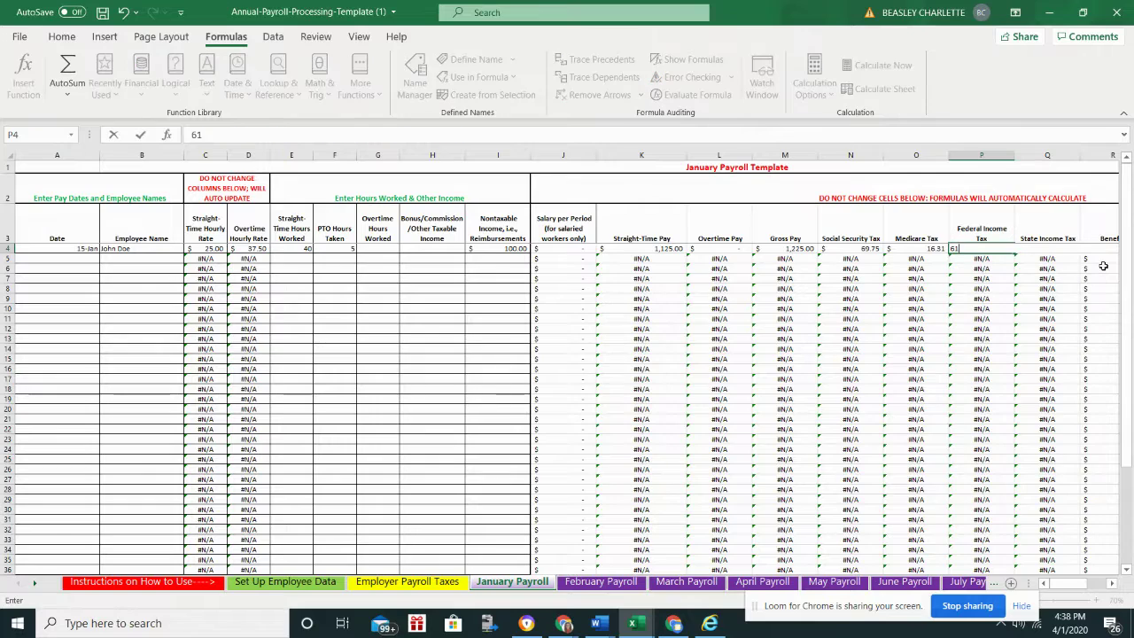
{"action": "key", "text": "Return"}
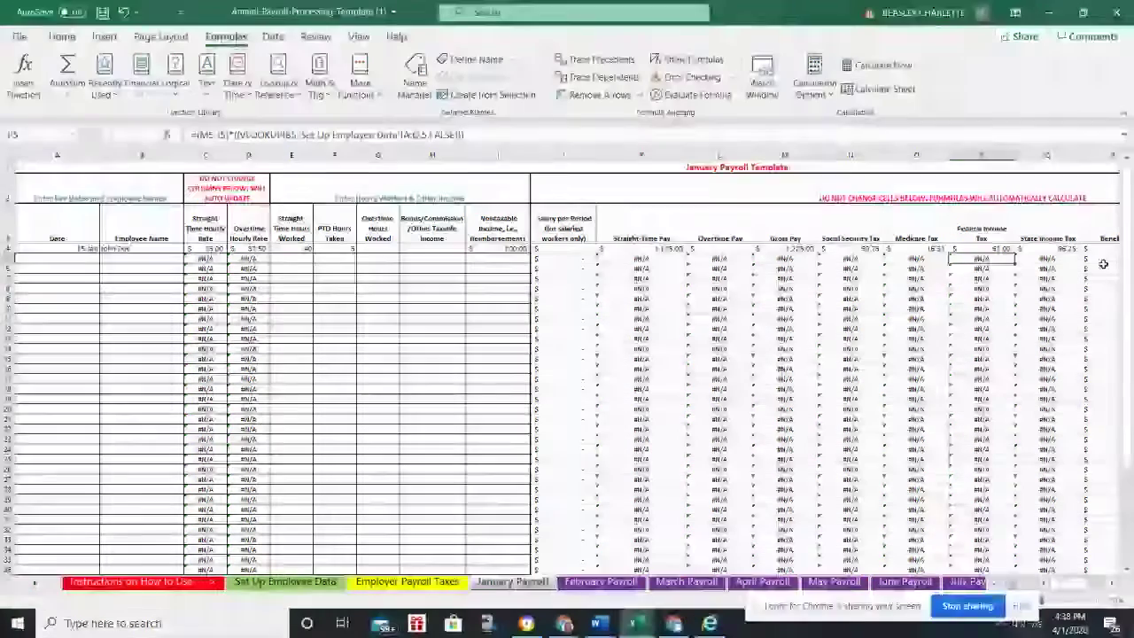
{"action": "scroll", "coordinate": [1068, 585], "scroll_direction": "right", "scroll_amount": 3}
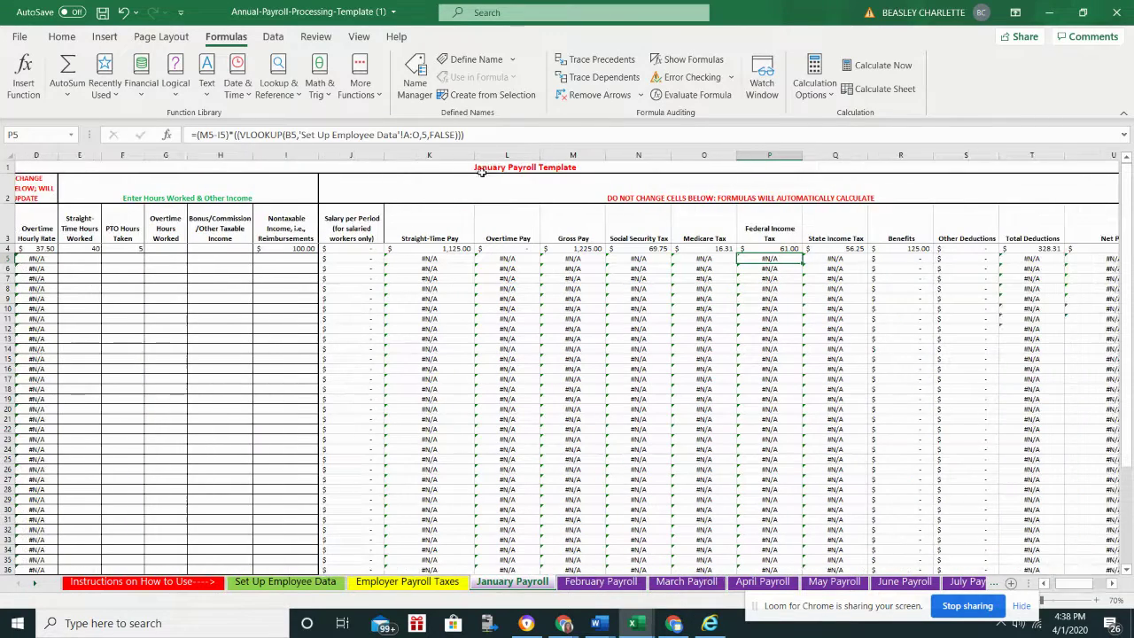
Restore the calculated $58.50 federal tax and inspect the Benefits and Other Deductions formulas.
{"action": "left_click", "coordinate": [123, 12]}
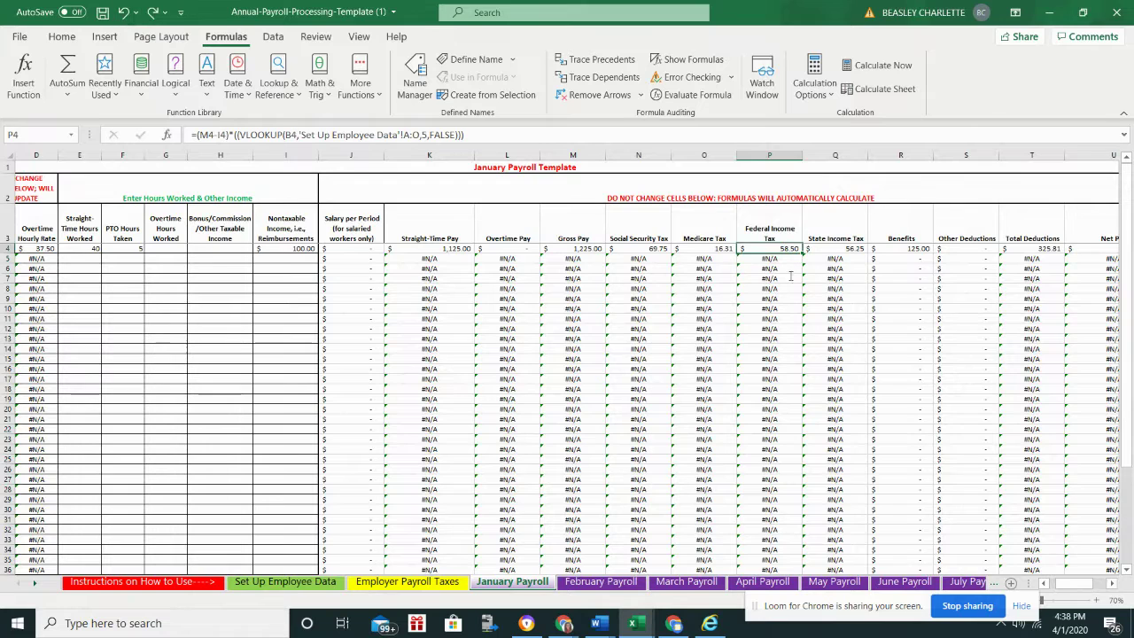
{"action": "left_click", "coordinate": [924, 257]}
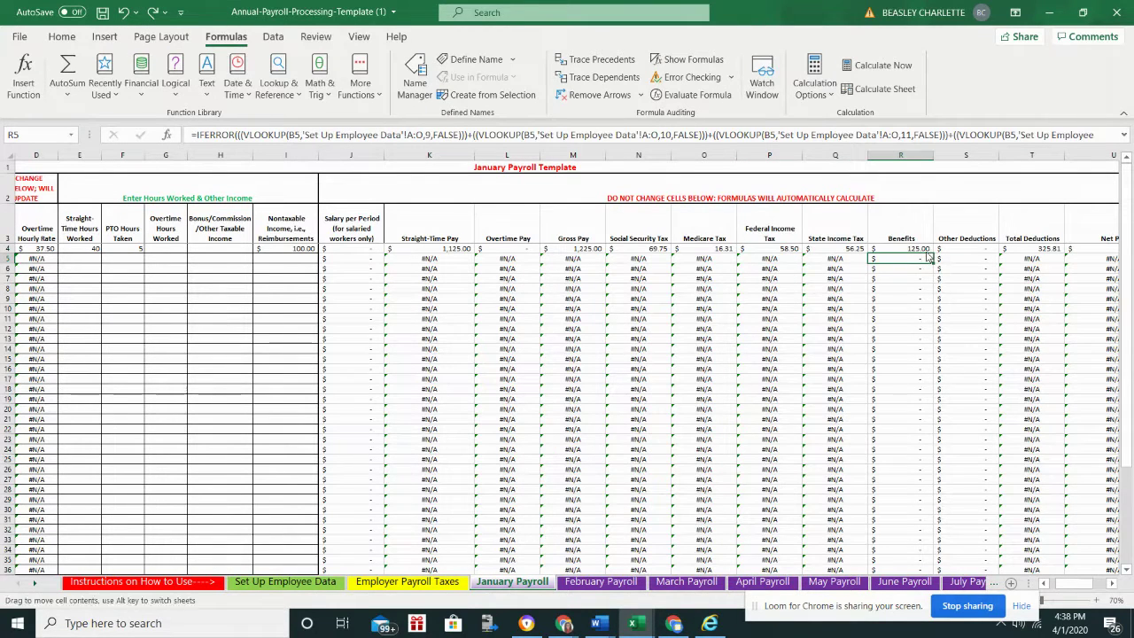
{"action": "left_click", "coordinate": [927, 249]}
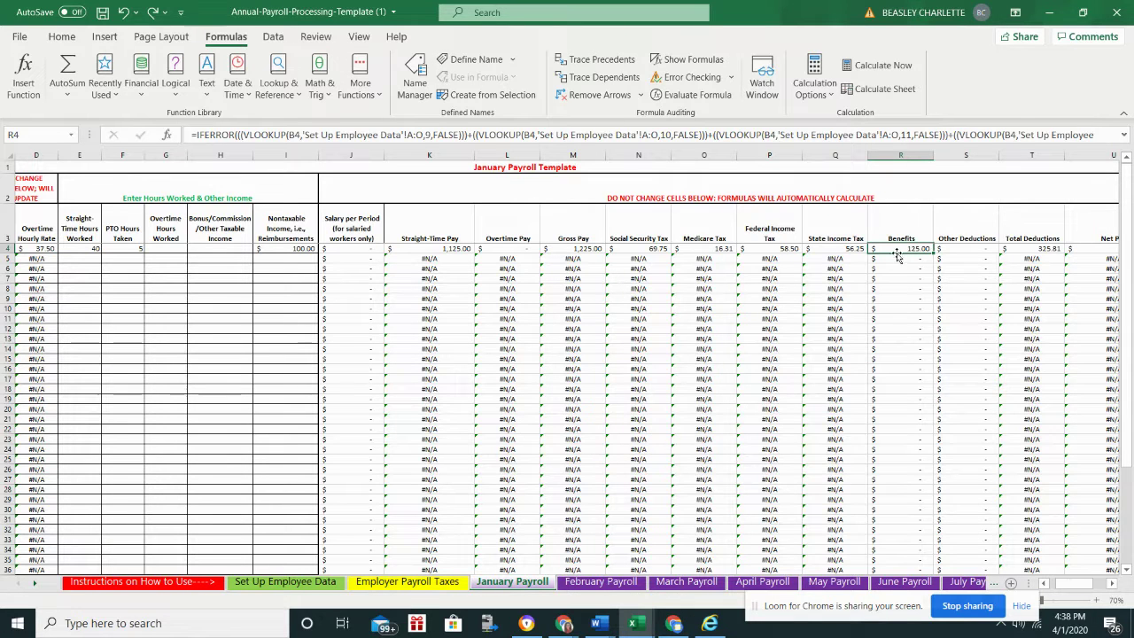
{"action": "left_click", "coordinate": [966, 249]}
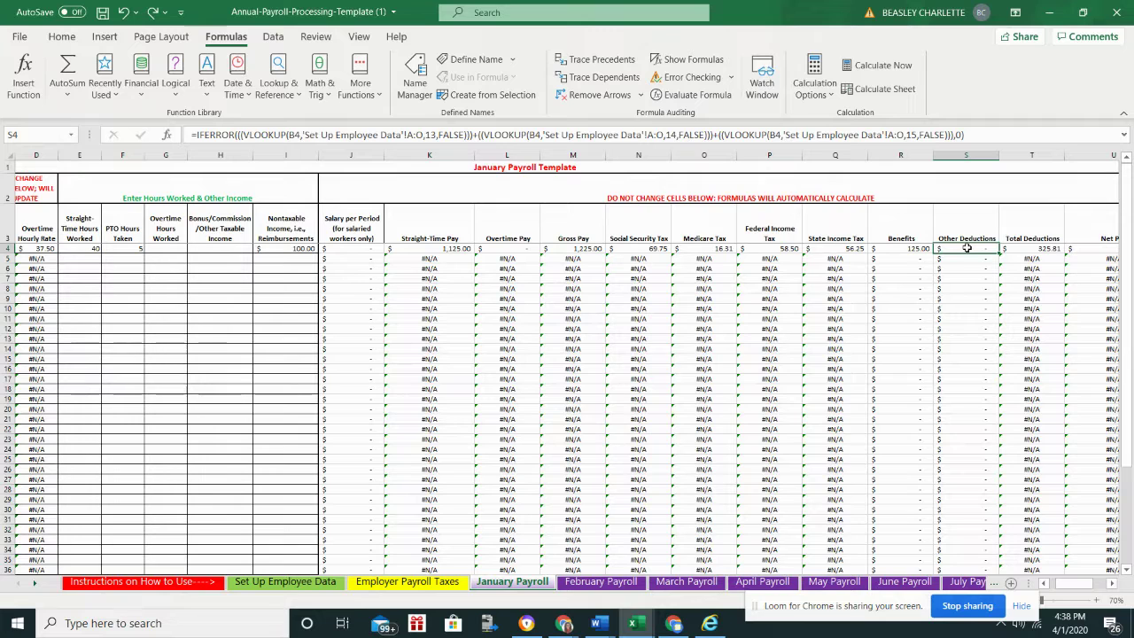
Inspect the Total Deductions ($325.81) and Net Pay ($899.19) formulas in T4 and U4.
{"action": "left_click", "coordinate": [1043, 238]}
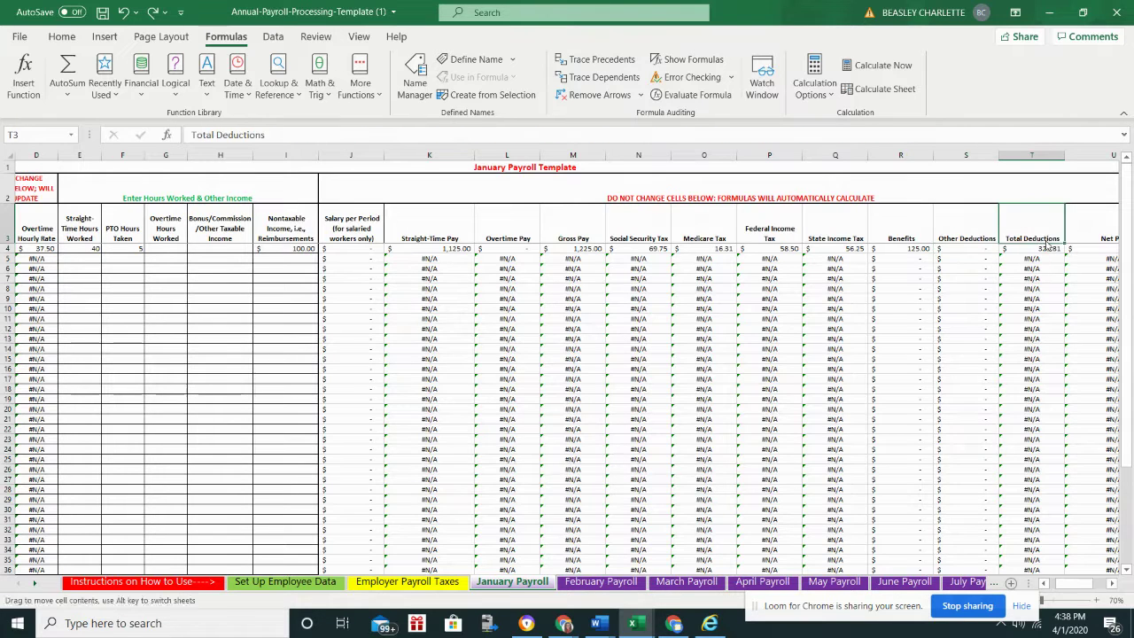
{"action": "left_click", "coordinate": [1036, 249]}
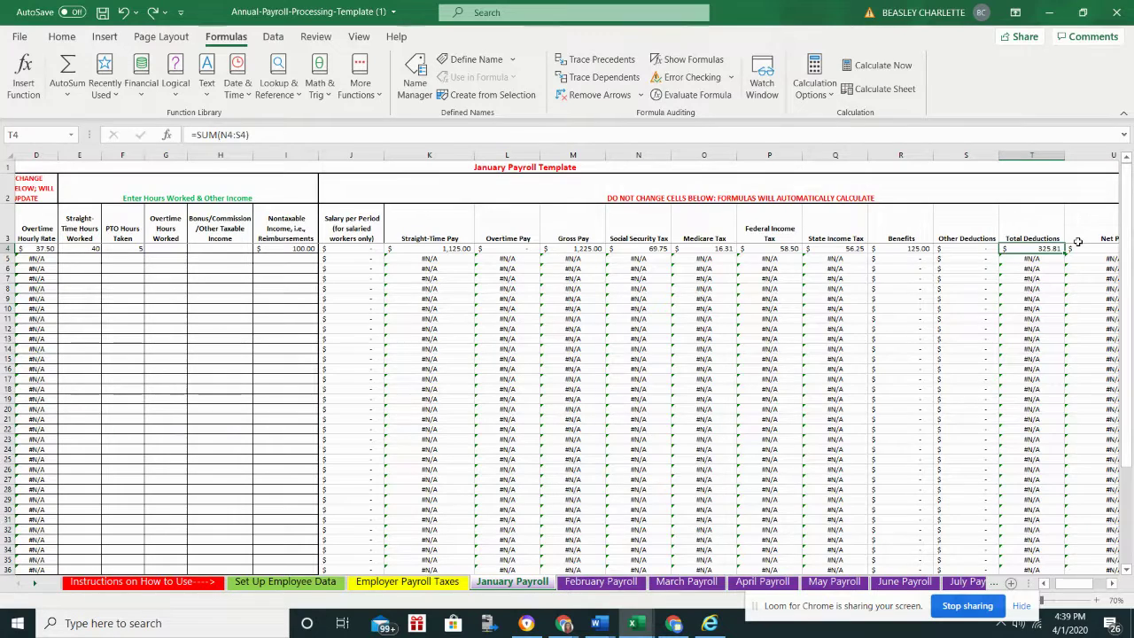
{"action": "left_click", "coordinate": [1079, 249]}
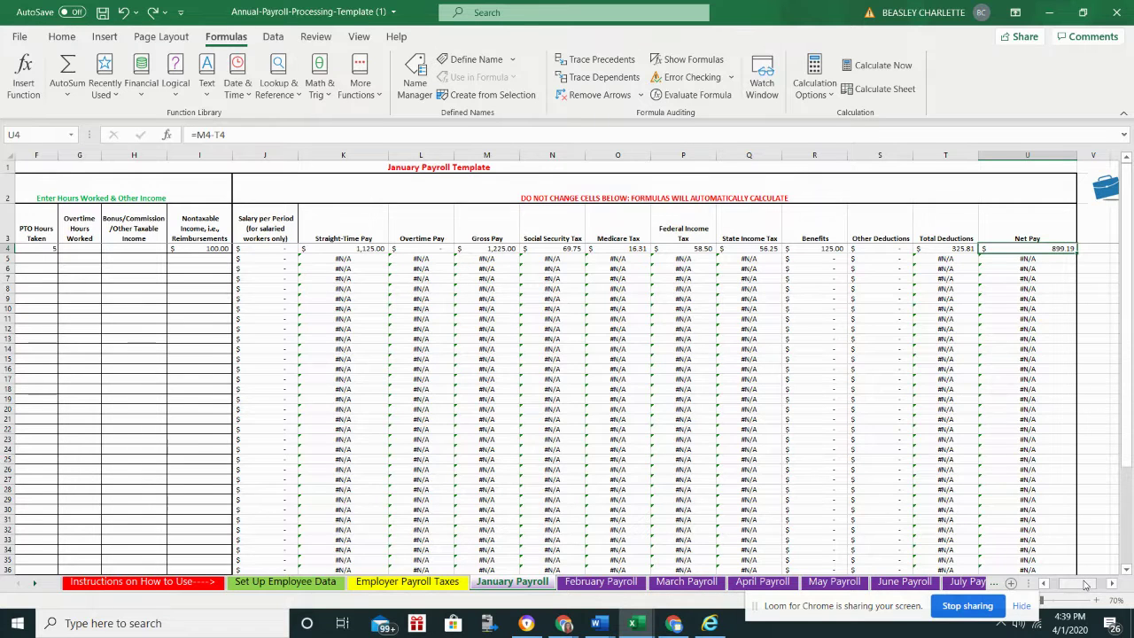
{"action": "left_click_drag", "start_coordinate": [1085, 583], "coordinate": [1019, 584]}
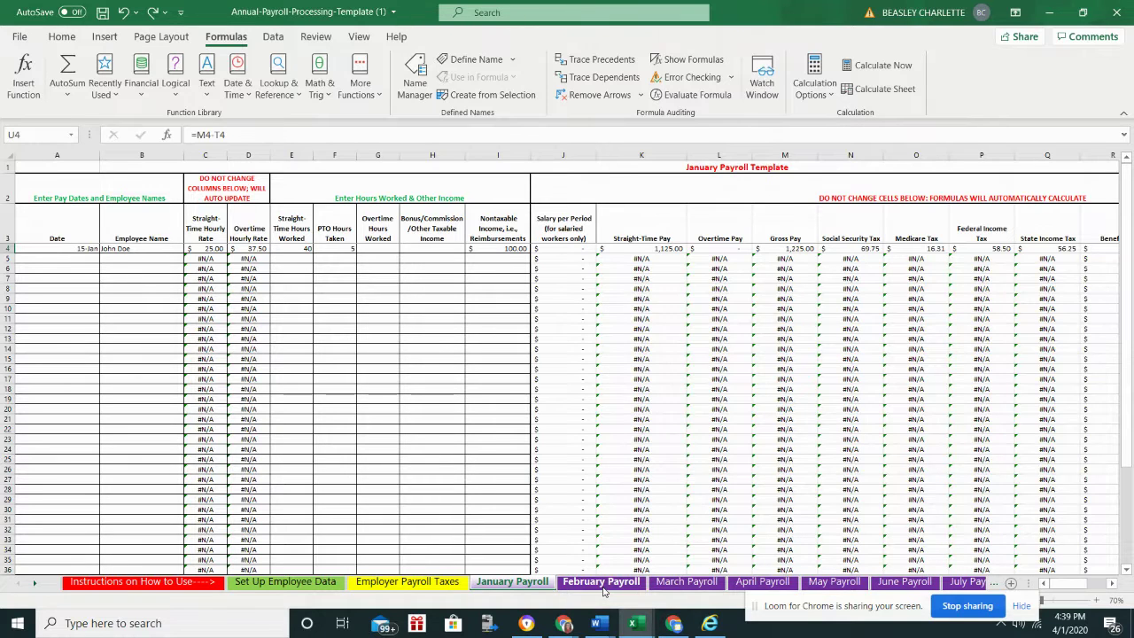
{"action": "left_click", "coordinate": [602, 582]}
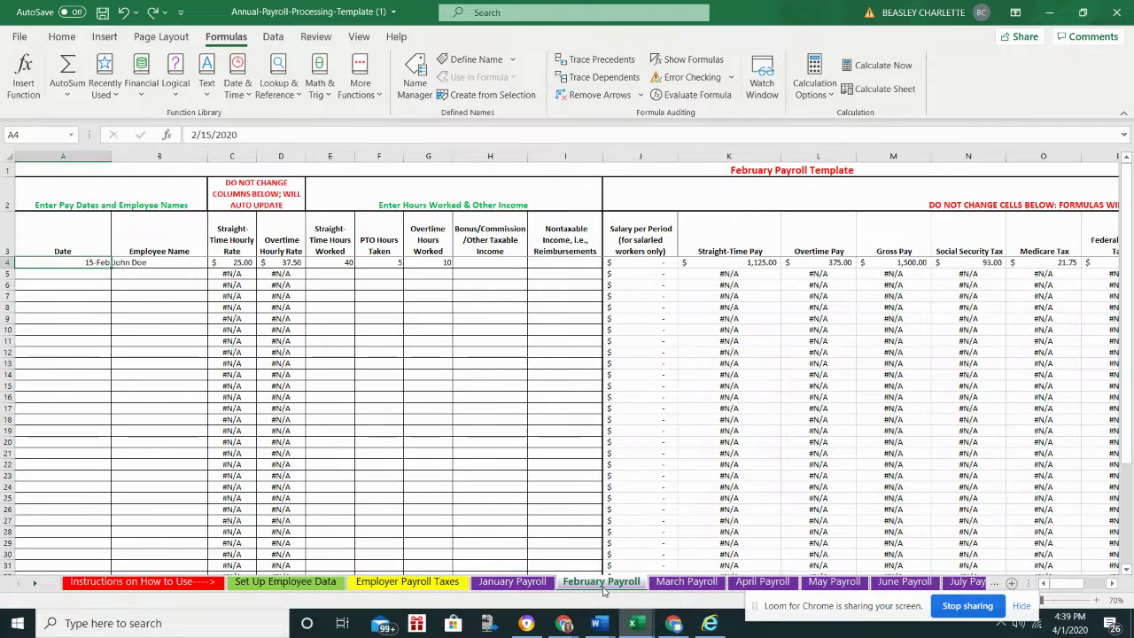
{"action": "scroll", "coordinate": [237, 357], "scroll_direction": "up", "scroll_amount": 1}
{"action": "left_click", "coordinate": [234, 362]}
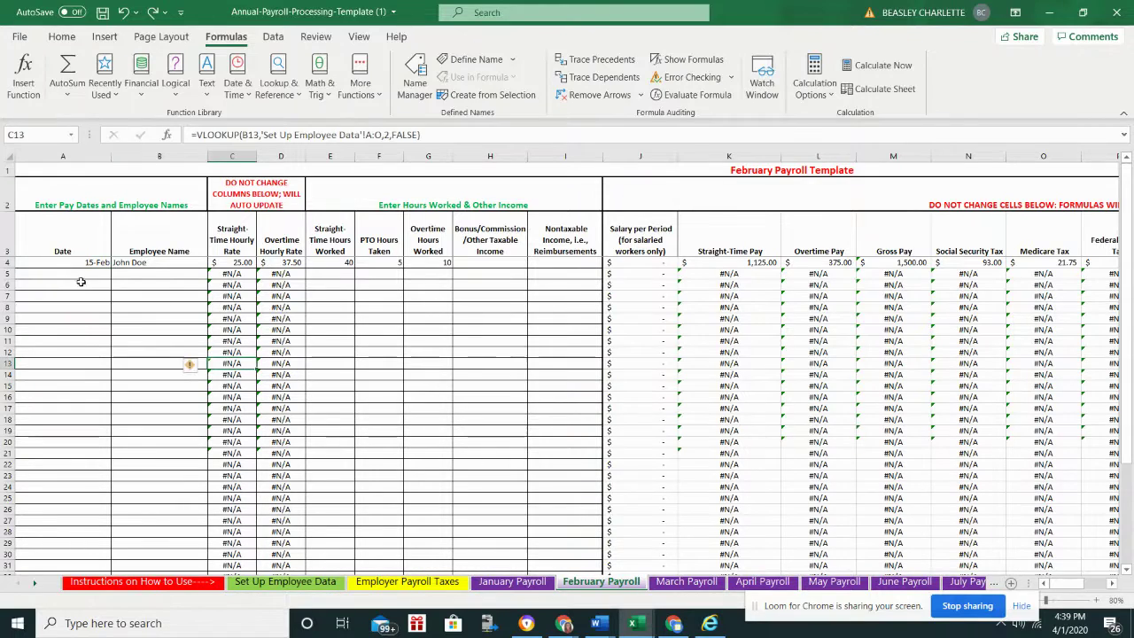
{"action": "left_click", "coordinate": [197, 269]}
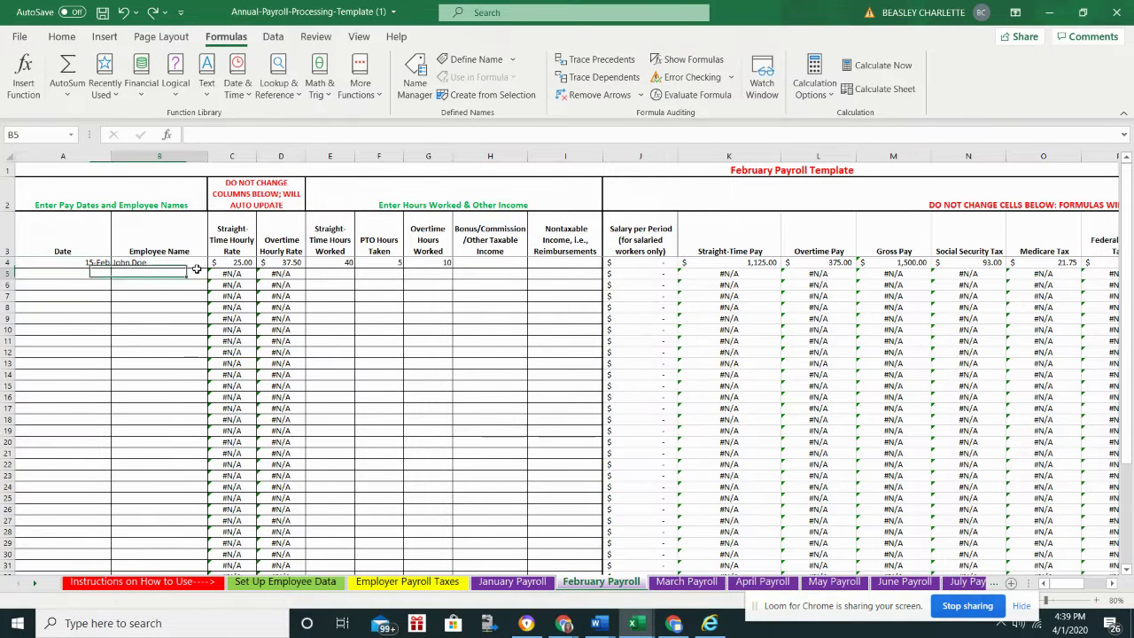
{"action": "left_click", "coordinate": [97, 263]}
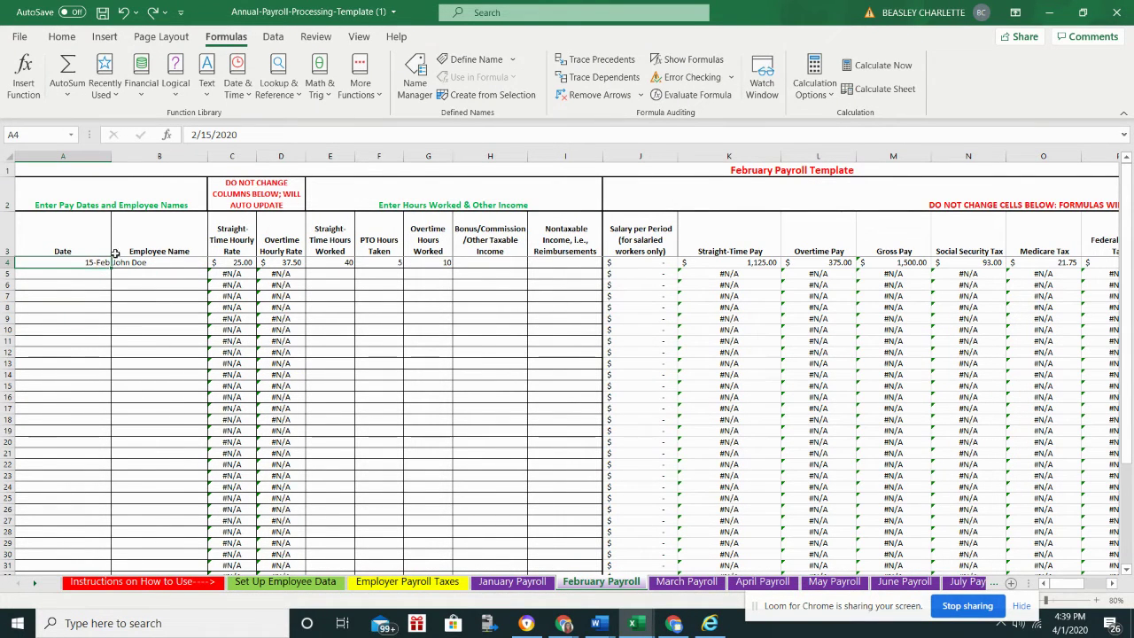
{"action": "left_click", "coordinate": [235, 263]}
{"action": "left_click", "coordinate": [301, 252]}
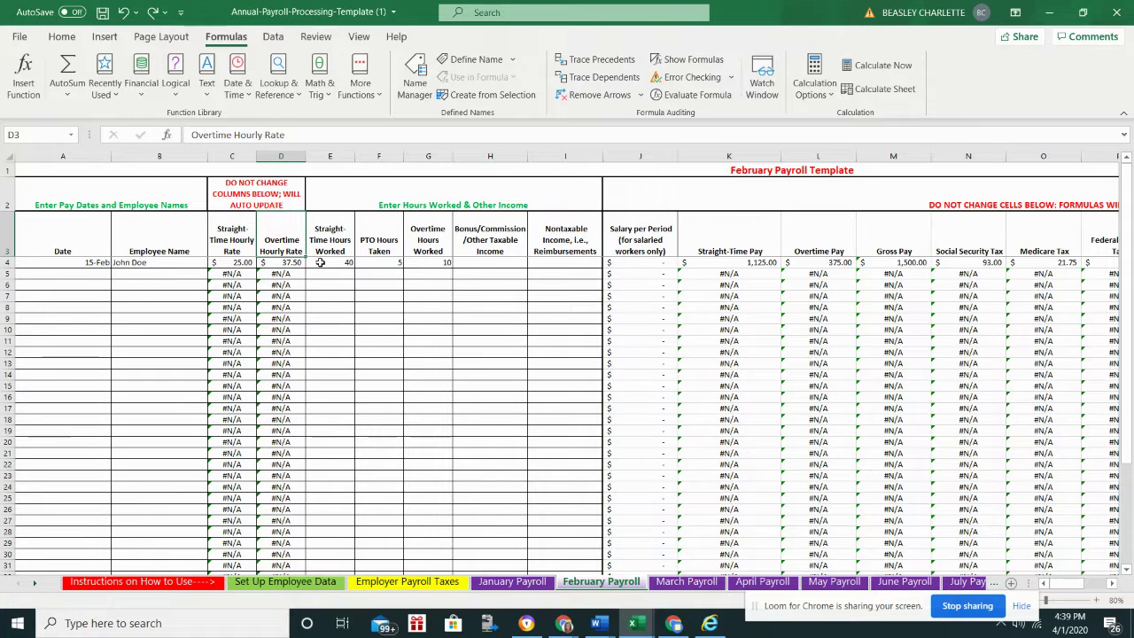
{"action": "left_click", "coordinate": [330, 263]}
{"action": "left_click", "coordinate": [432, 264]}
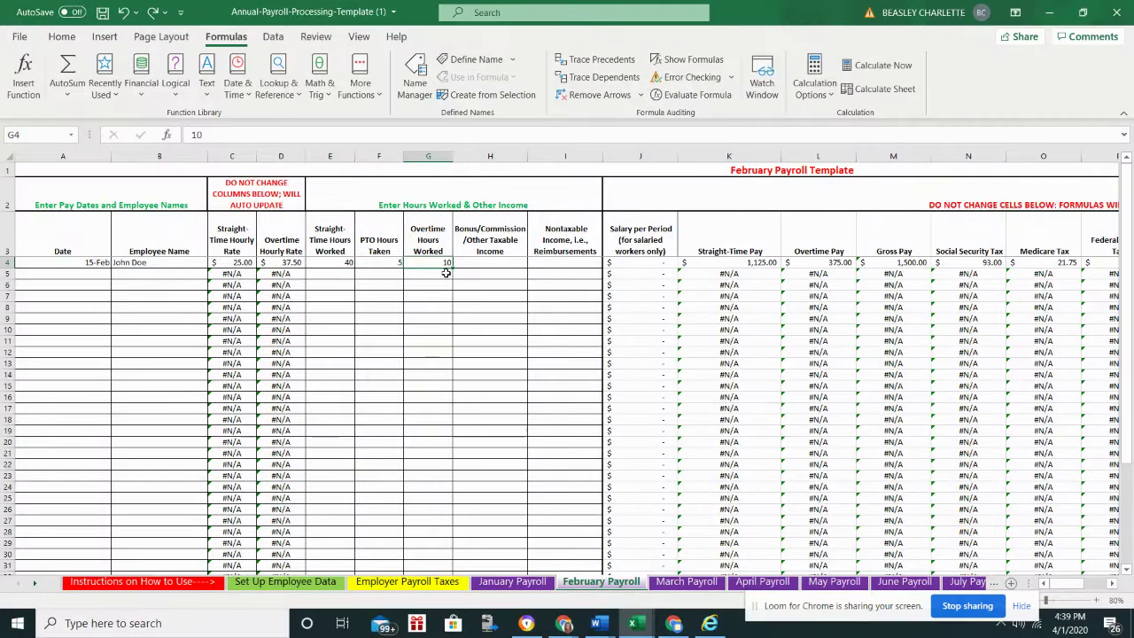
{"action": "left_click", "coordinate": [663, 263]}
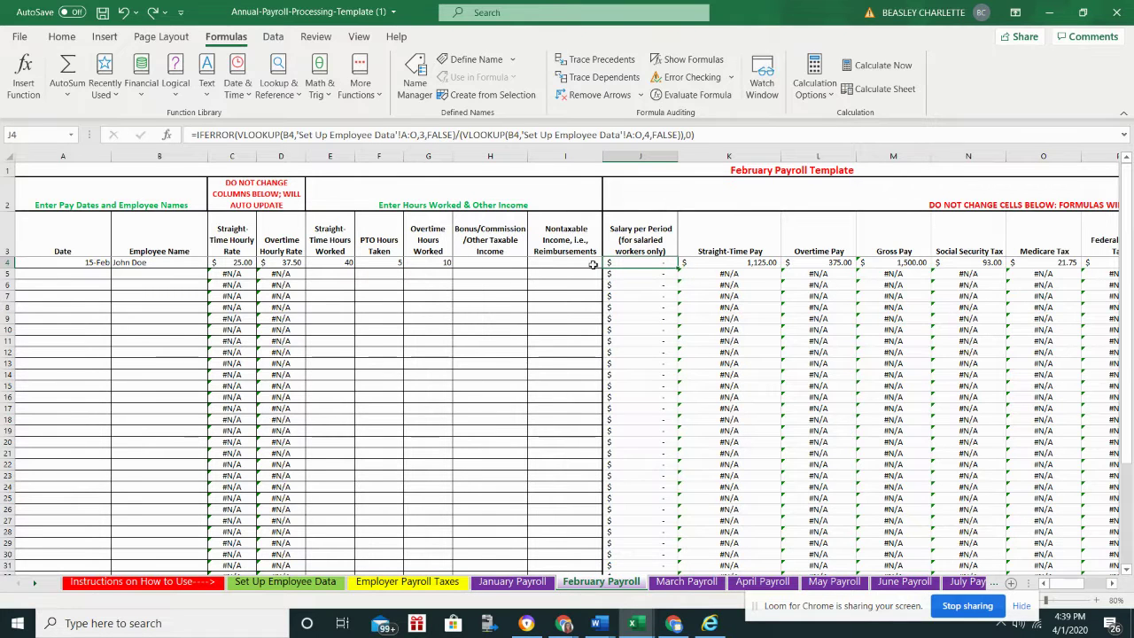
{"action": "left_click", "coordinate": [712, 262]}
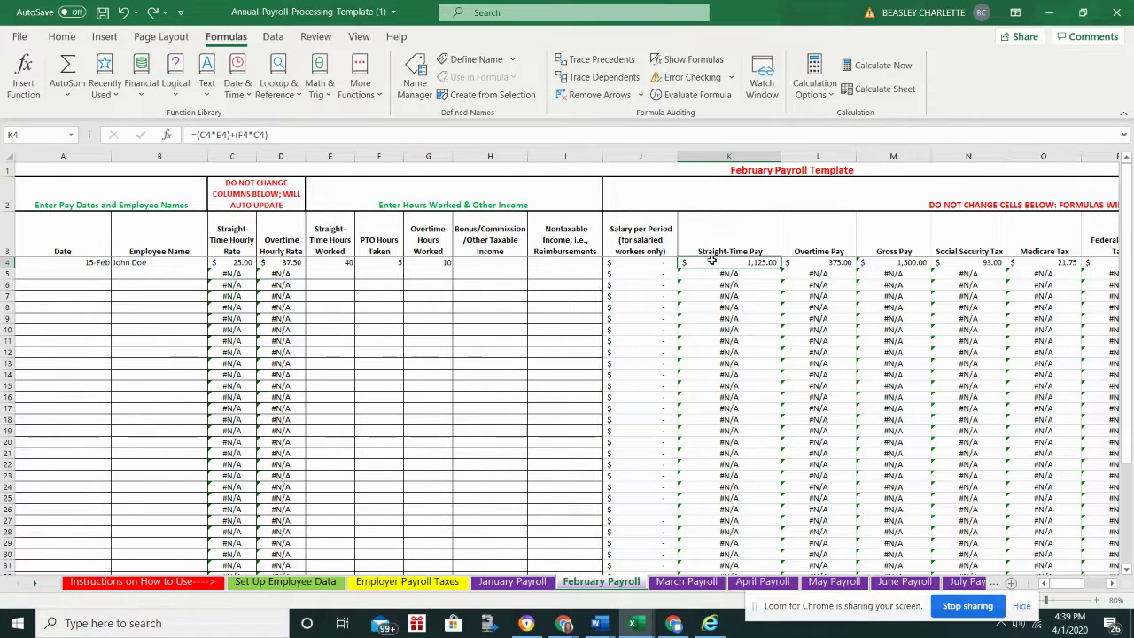
{"action": "left_click", "coordinate": [816, 263]}
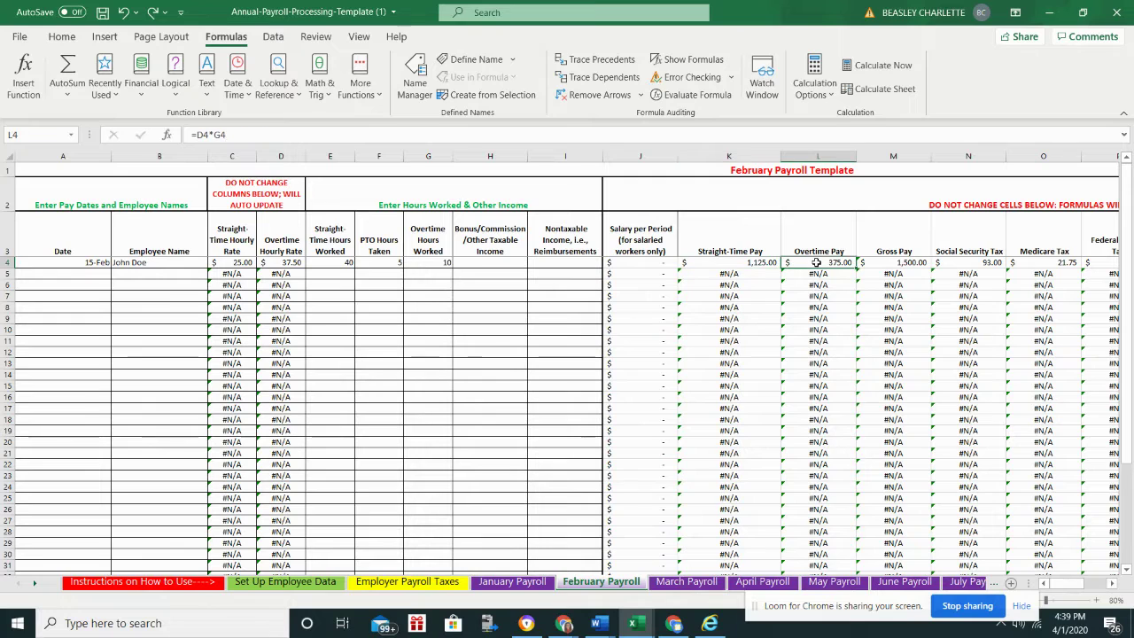
{"action": "left_click", "coordinate": [443, 263]}
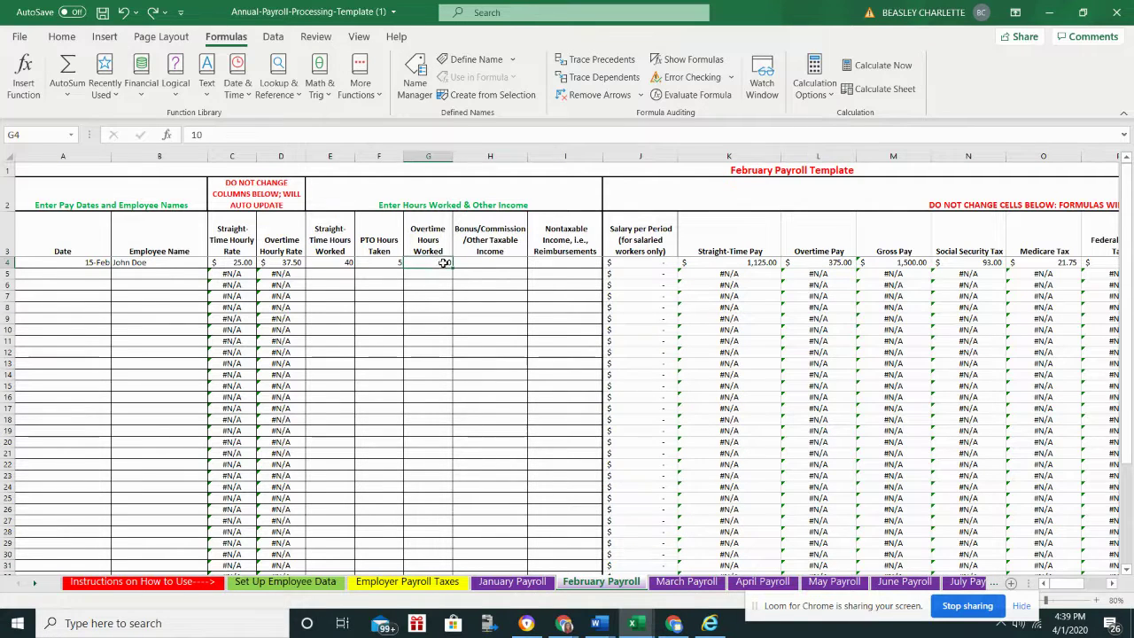
{"action": "left_click", "coordinate": [283, 264]}
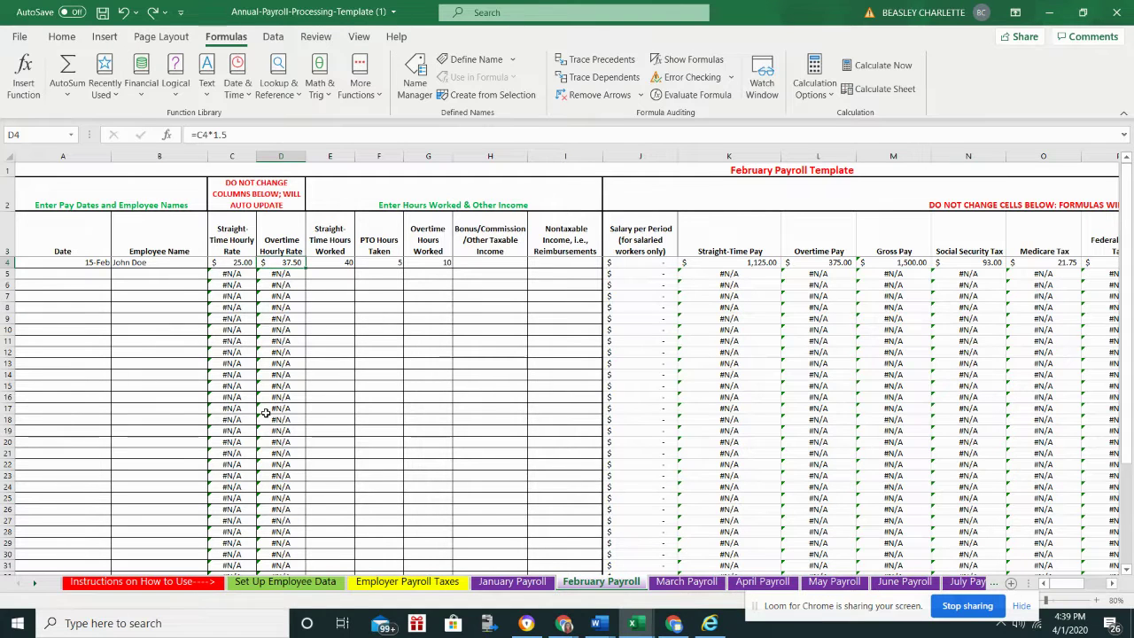
{"action": "left_click", "coordinate": [919, 264]}
{"action": "key", "text": "Right"}
{"action": "key", "text": "Right"}
{"action": "key", "text": "Right"}
{"action": "key", "text": "Right"}
{"action": "key", "text": "Right"}
{"action": "key", "text": "Right"}
{"action": "key", "text": "Right"}
{"action": "key", "text": "Right"}
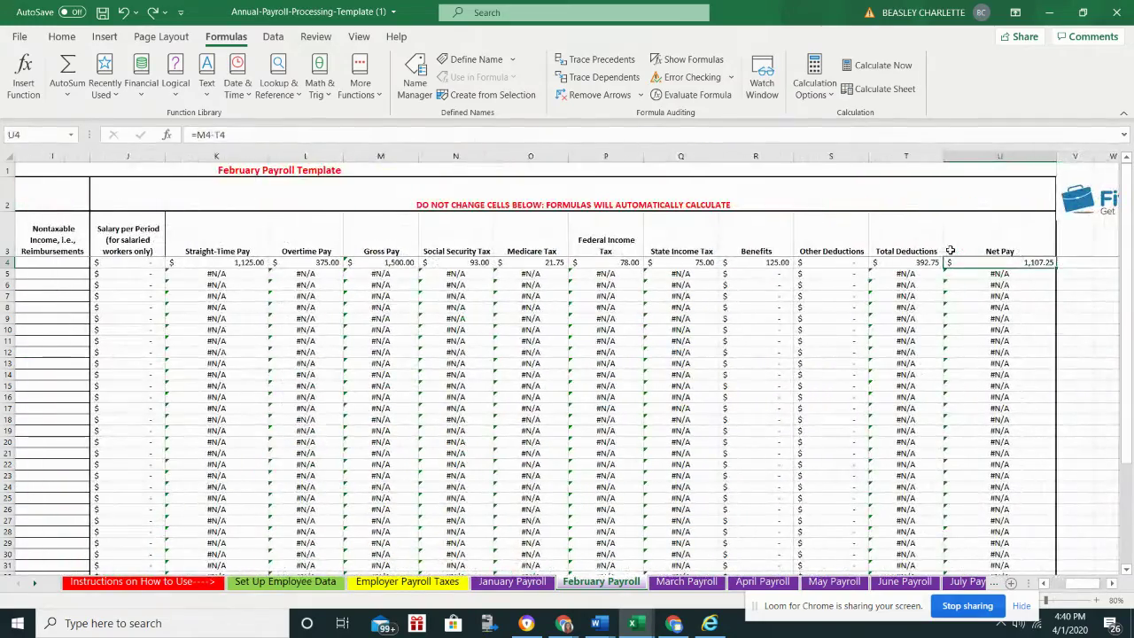
{"action": "key", "text": "Left"}
{"action": "key", "text": "Left"}
{"action": "key", "text": "Left"}
{"action": "key", "text": "Left"}
{"action": "key", "text": "Left"}
{"action": "key", "text": "Left"}
{"action": "key", "text": "Left"}
{"action": "key", "text": "Left"}
{"action": "key", "text": "Left"}
{"action": "key", "text": "Left"}
{"action": "key", "text": "Left"}
{"action": "key", "text": "Left"}
{"action": "key", "text": "Left"}
{"action": "key", "text": "Left"}
{"action": "key", "text": "Left"}
{"action": "key", "text": "Left"}
{"action": "key", "text": "Left"}
{"action": "key", "text": "Left"}
{"action": "key", "text": "Left"}
{"action": "key", "text": "Left"}
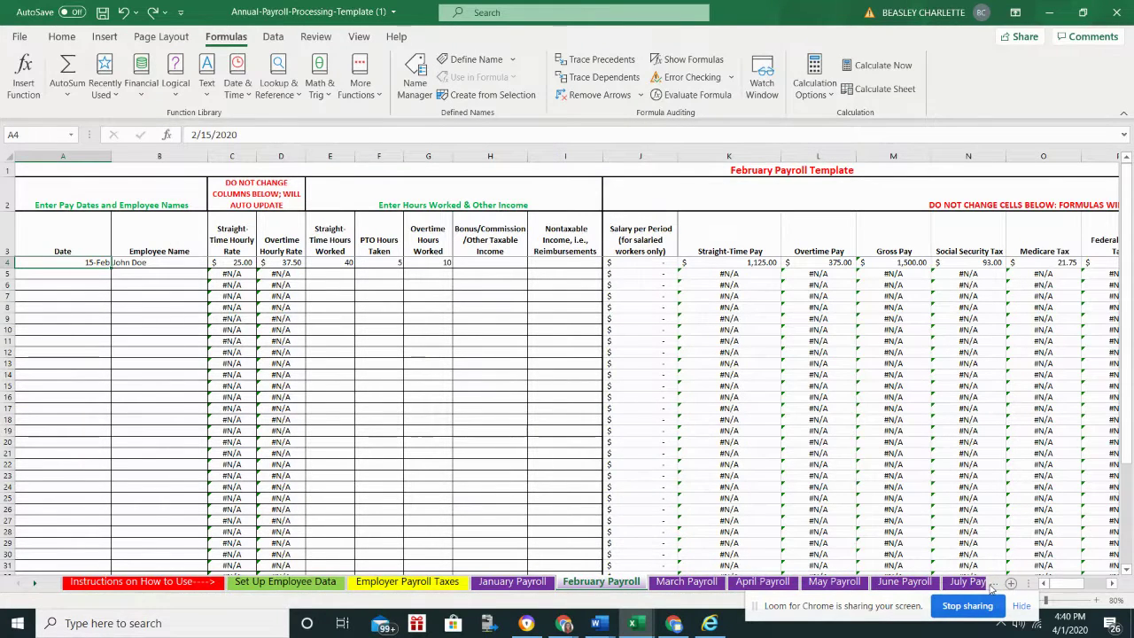
Scroll the sheet tabs through the later monthly sheets to December Payroll.
{"action": "left_click", "coordinate": [992, 583]}
{"action": "left_click", "coordinate": [991, 583]}
{"action": "left_click", "coordinate": [992, 583]}
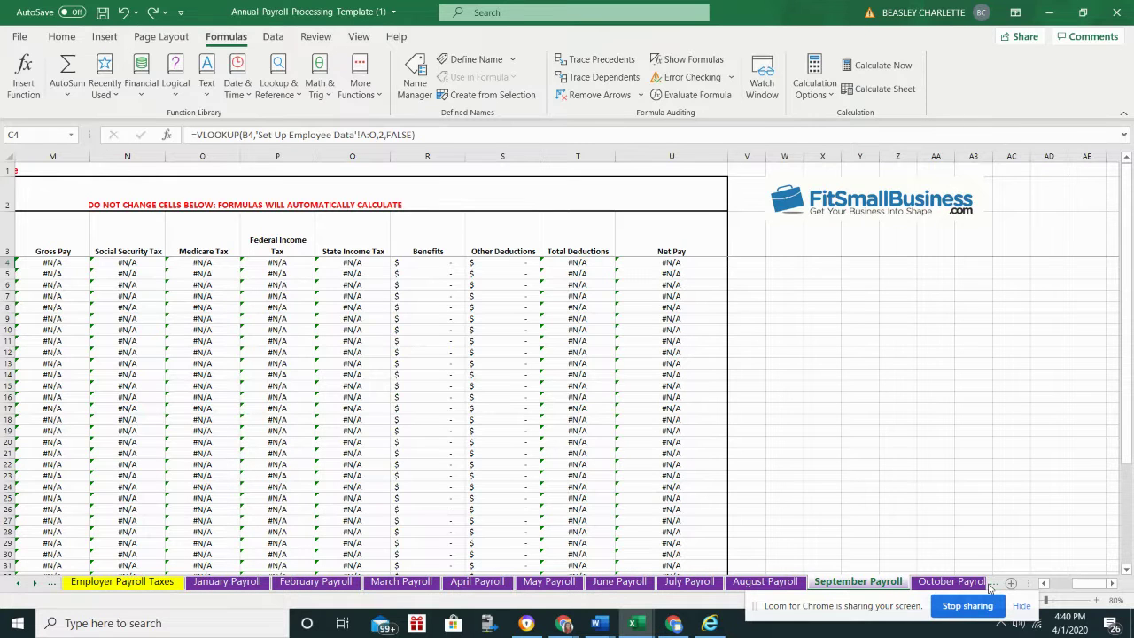
{"action": "left_click", "coordinate": [991, 583]}
{"action": "left_click", "coordinate": [991, 583]}
{"action": "left_click", "coordinate": [992, 583]}
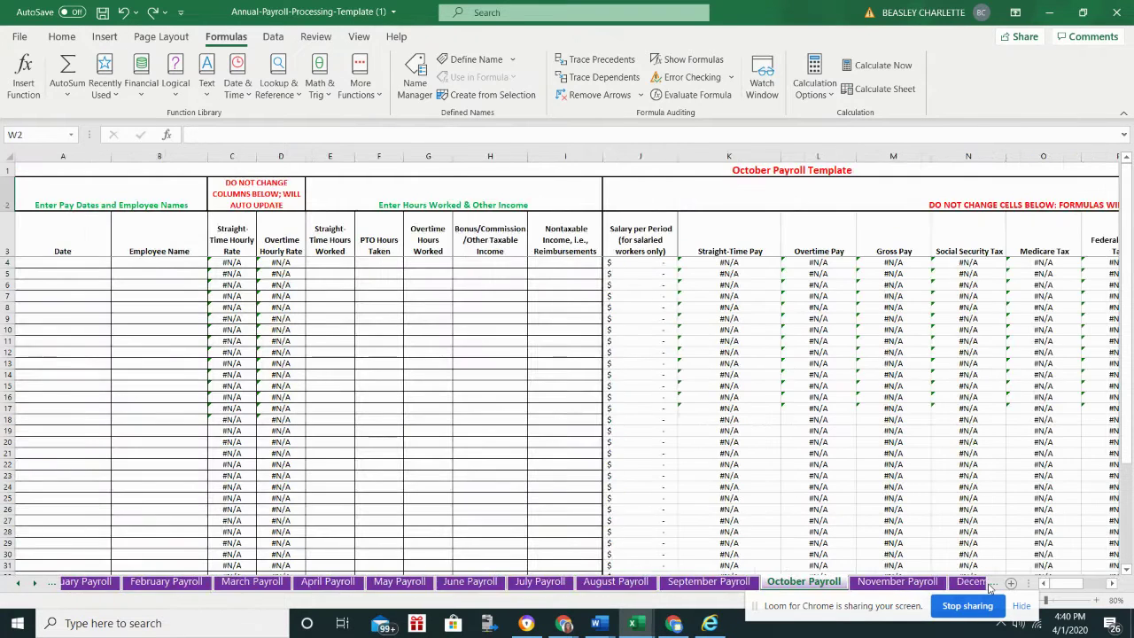
{"action": "left_click", "coordinate": [964, 583]}
Open the Year-to-Date Payroll sheet showing 80 straight-time hours, 10 overtime hours and $2,725.00 gross pay.
{"action": "right_click", "coordinate": [918, 581]}
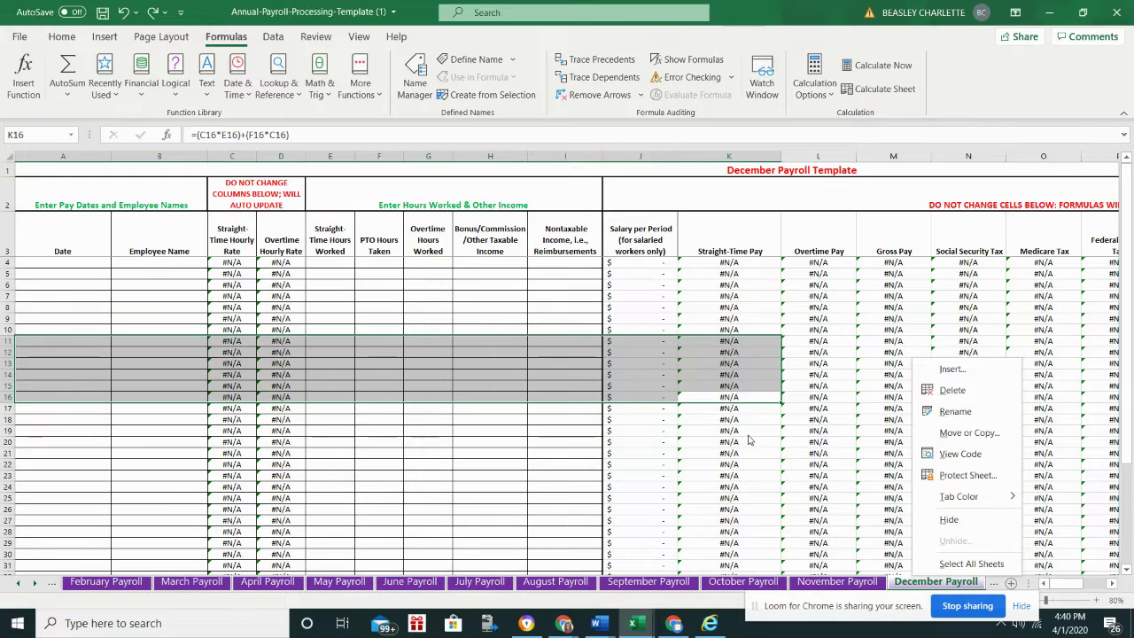
{"action": "key", "text": "Escape"}
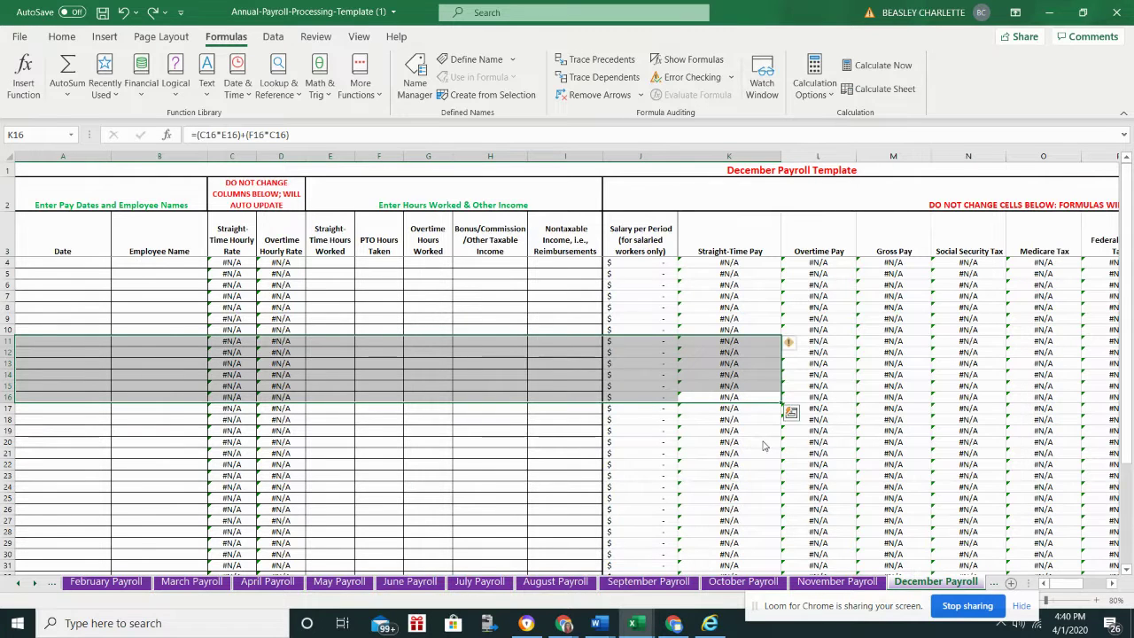
{"action": "left_click", "coordinate": [990, 582]}
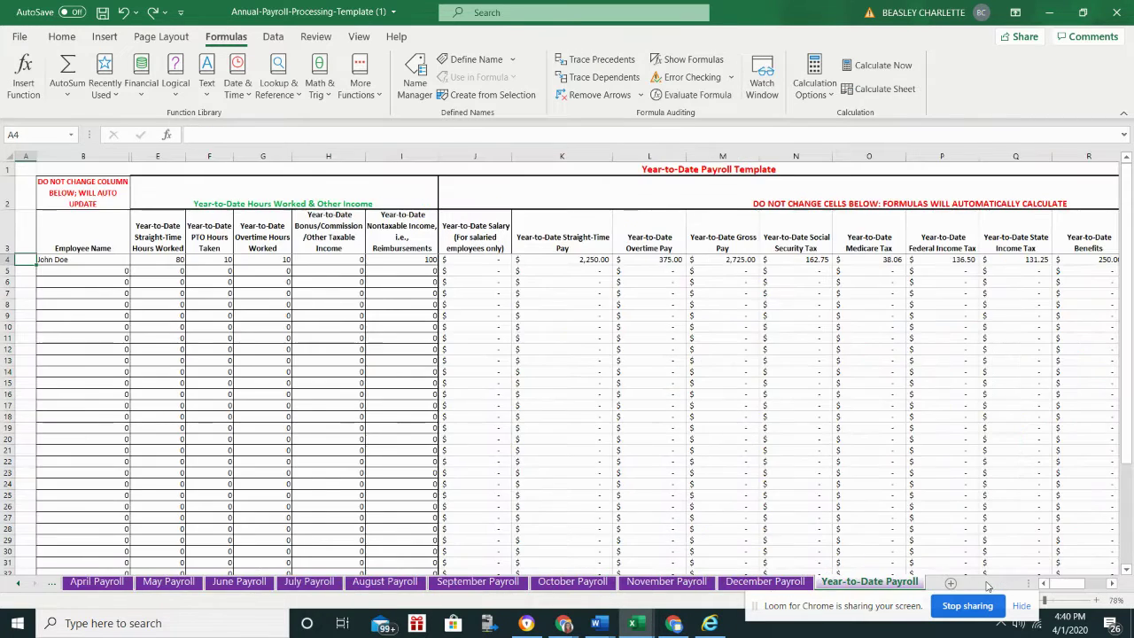
{"action": "left_click", "coordinate": [851, 437]}
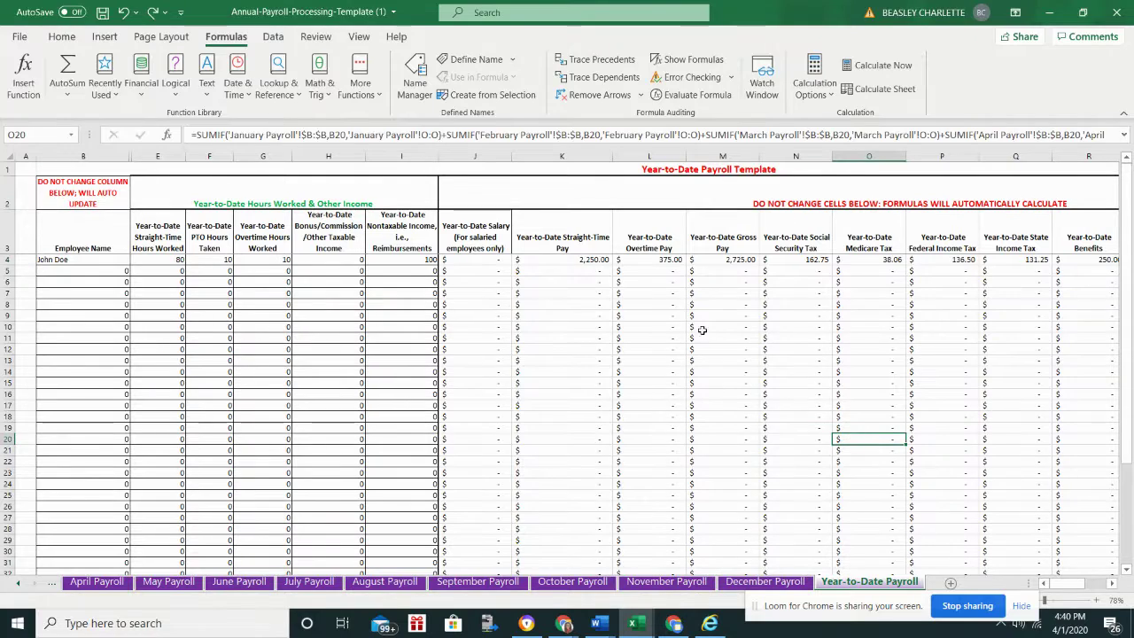
{"action": "left_click", "coordinate": [636, 309]}
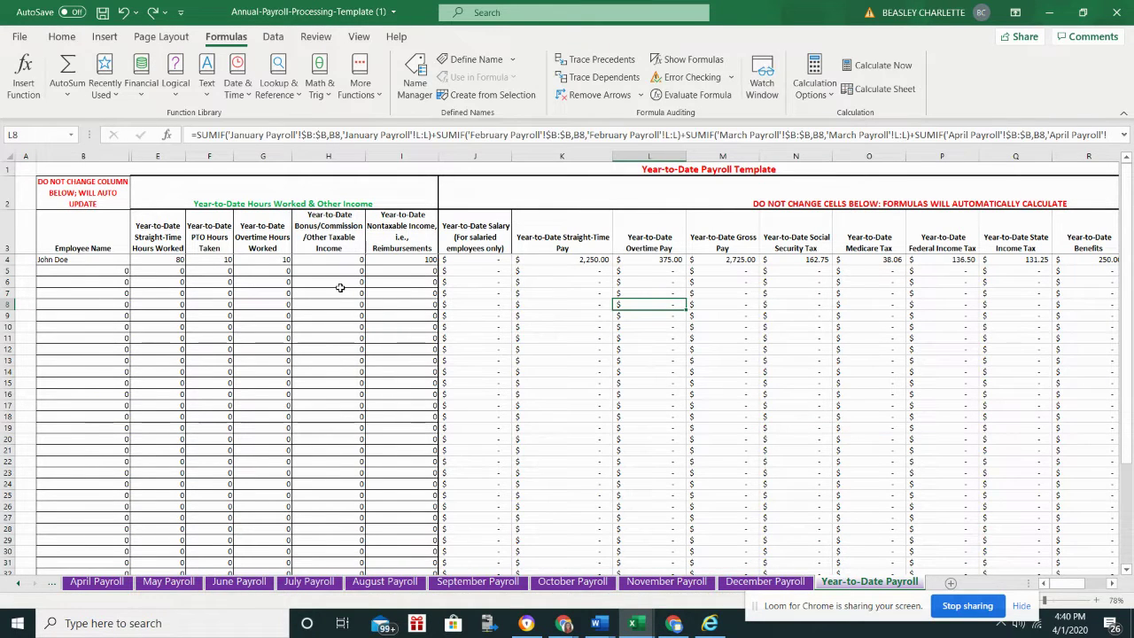
{"action": "left_click", "coordinate": [68, 263]}
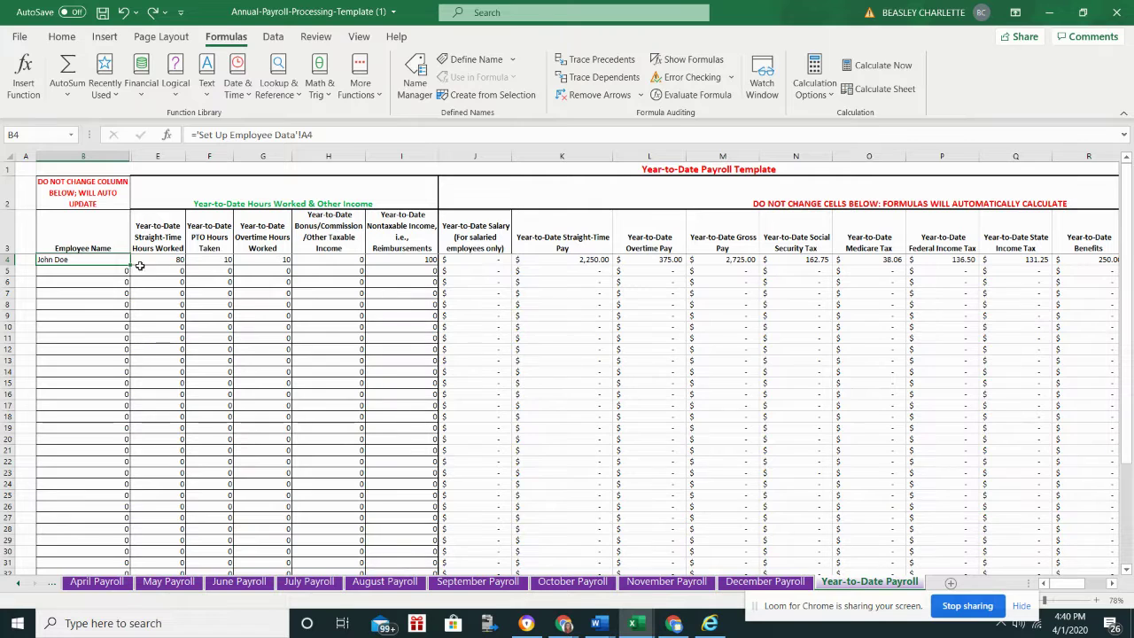
{"action": "left_click", "coordinate": [101, 303]}
{"action": "key", "text": "Up"}
{"action": "key", "text": "Up"}
{"action": "left_click", "coordinate": [103, 304]}
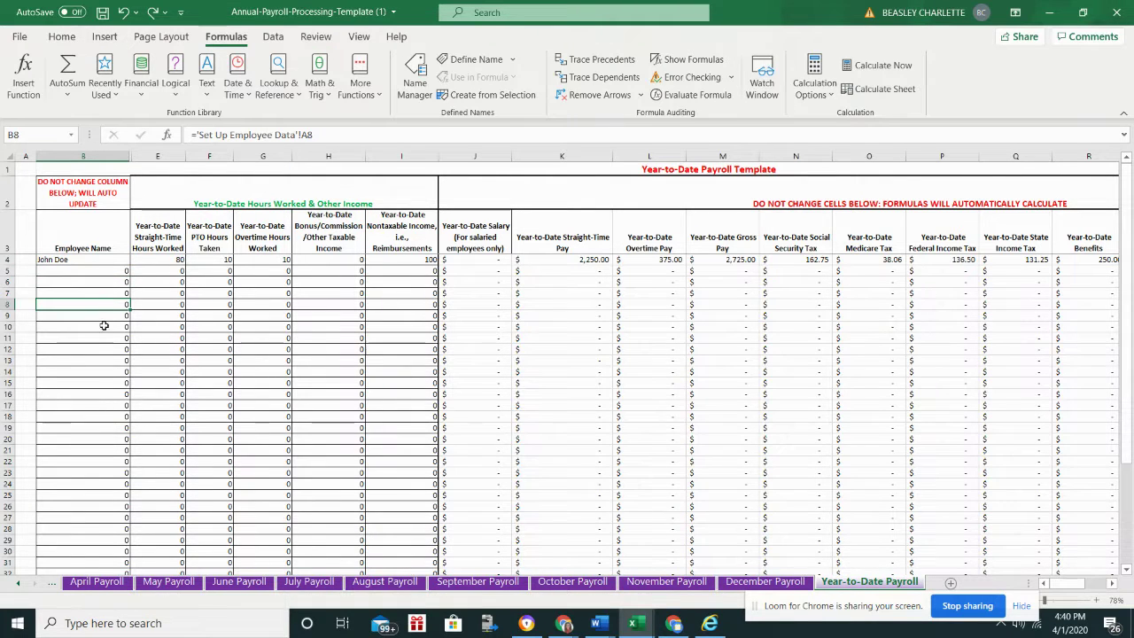
{"action": "left_click", "coordinate": [104, 327]}
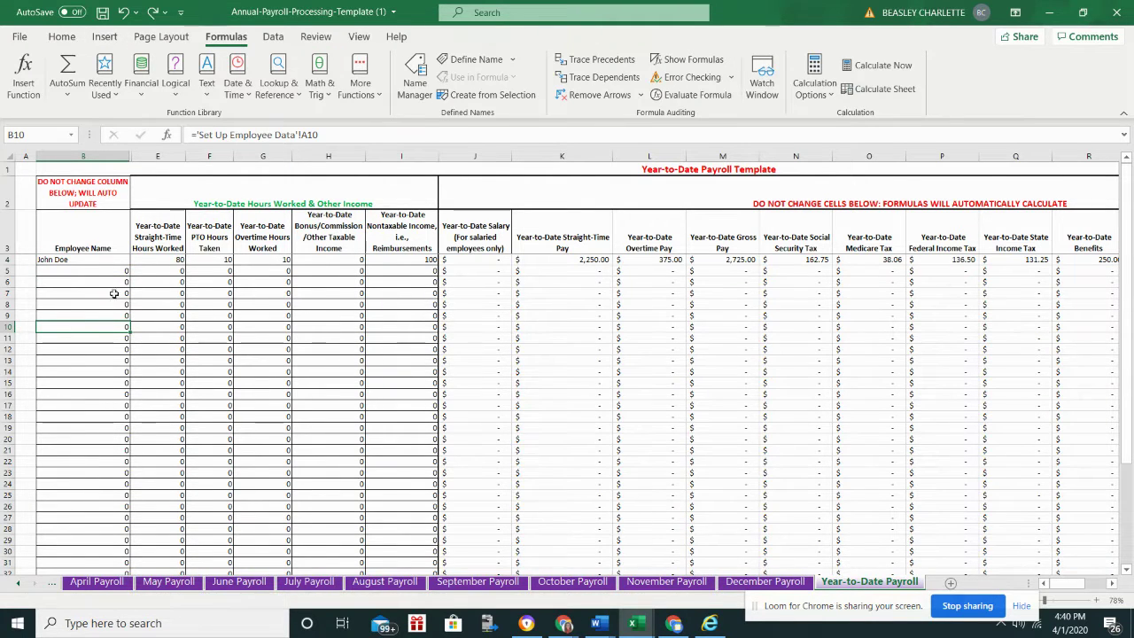
{"action": "left_click", "coordinate": [112, 262]}
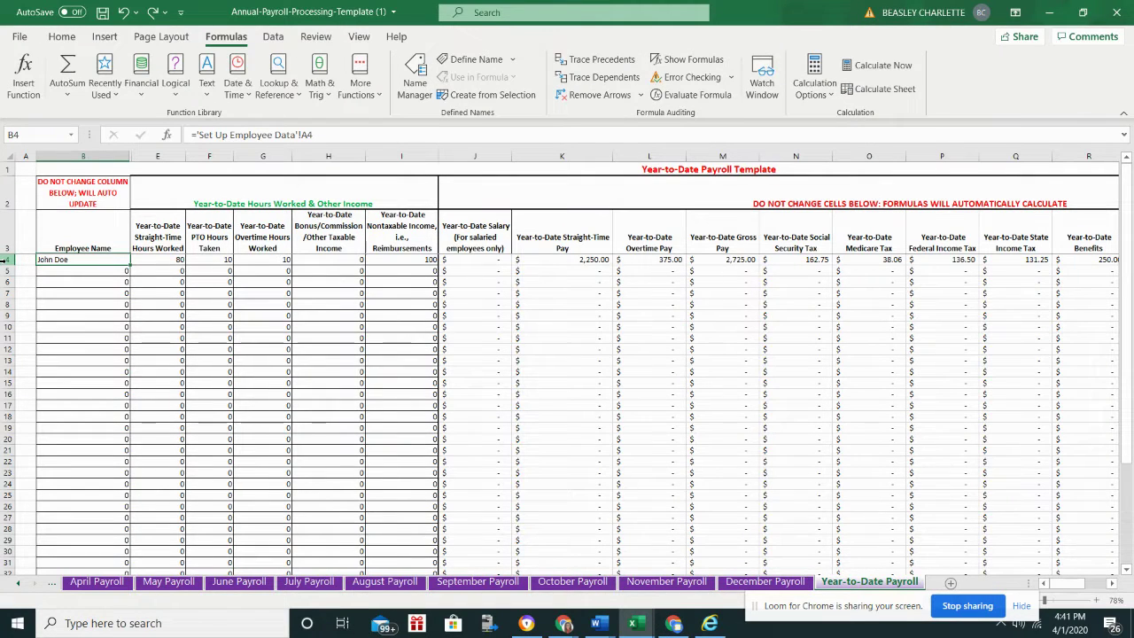
{"action": "left_click", "coordinate": [6, 260]}
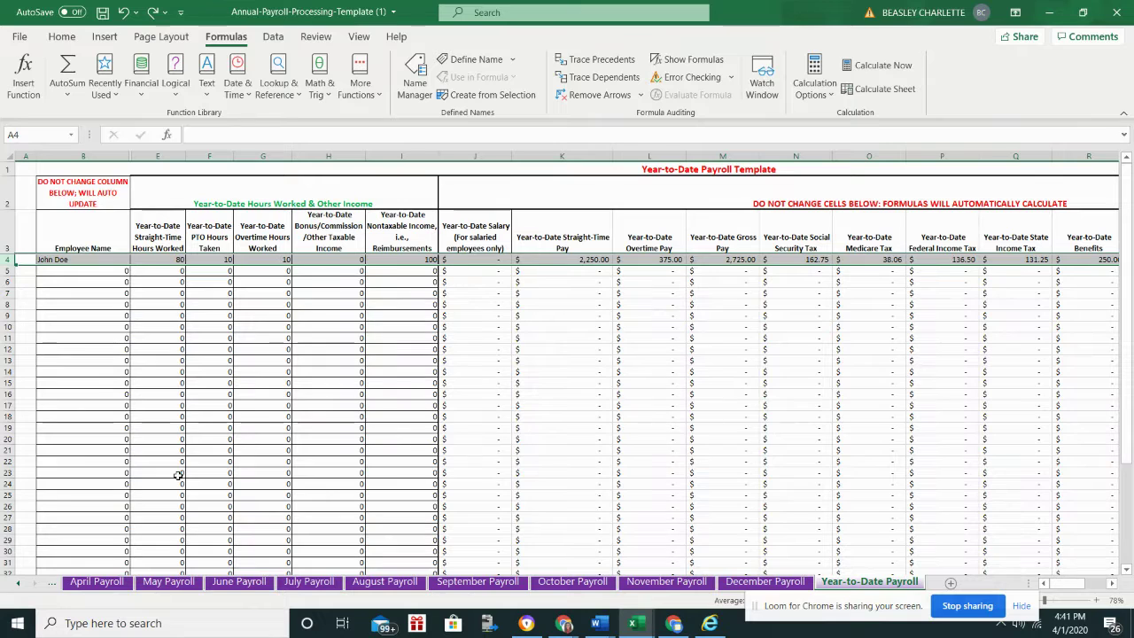
{"action": "left_click", "coordinate": [211, 393]}
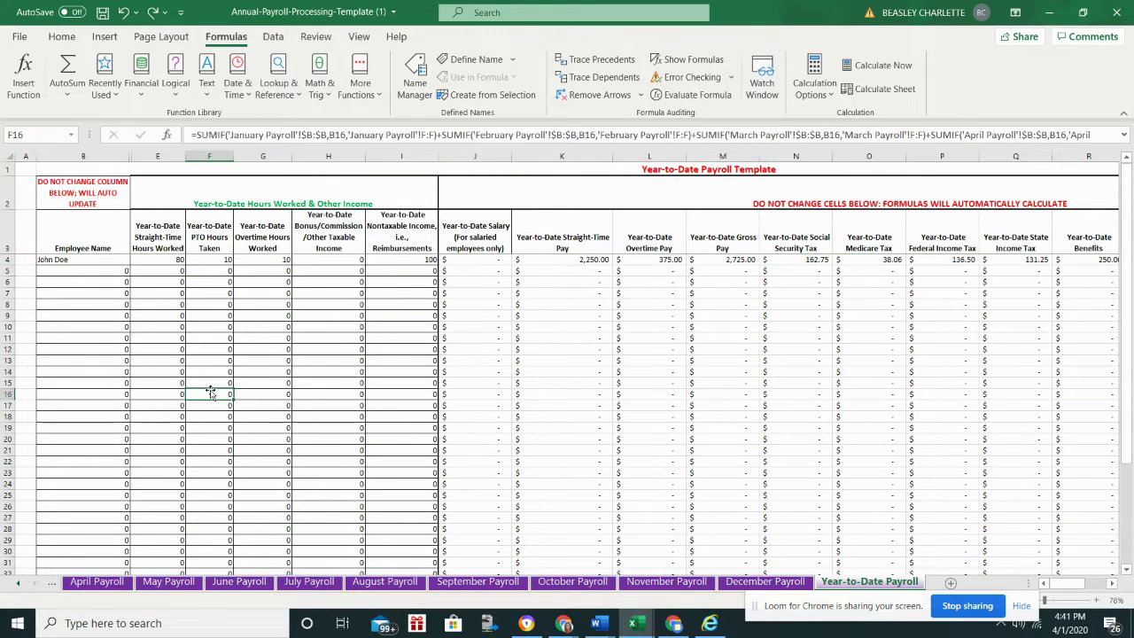
{"action": "left_click", "coordinate": [209, 282]}
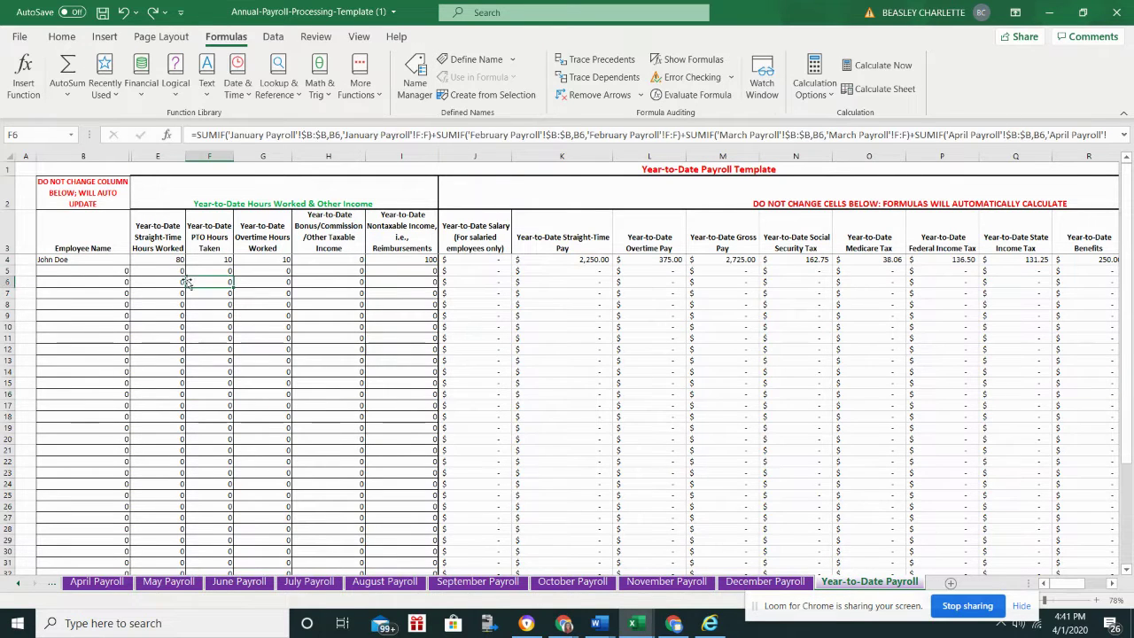
{"action": "left_click", "coordinate": [152, 250]}
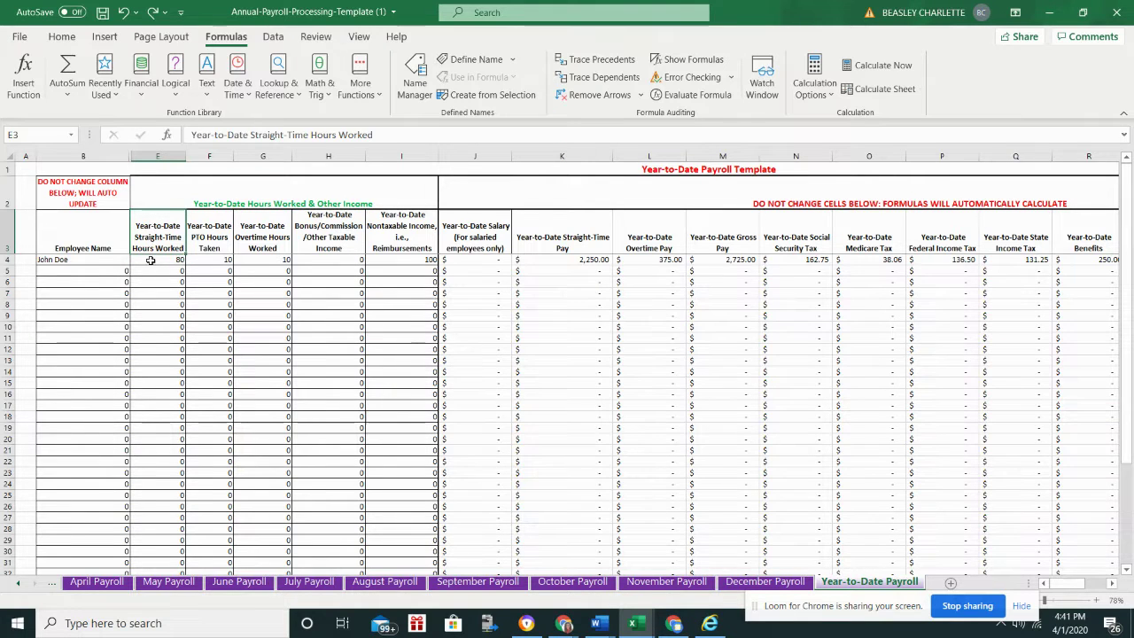
{"action": "left_click", "coordinate": [151, 259]}
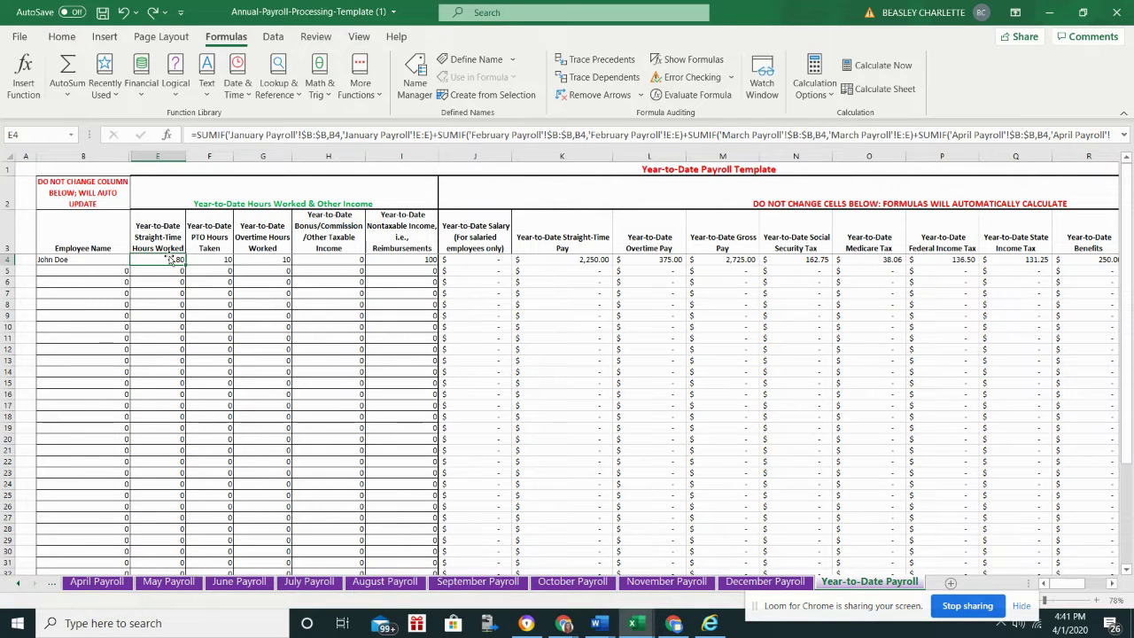
{"action": "left_click", "coordinate": [221, 260]}
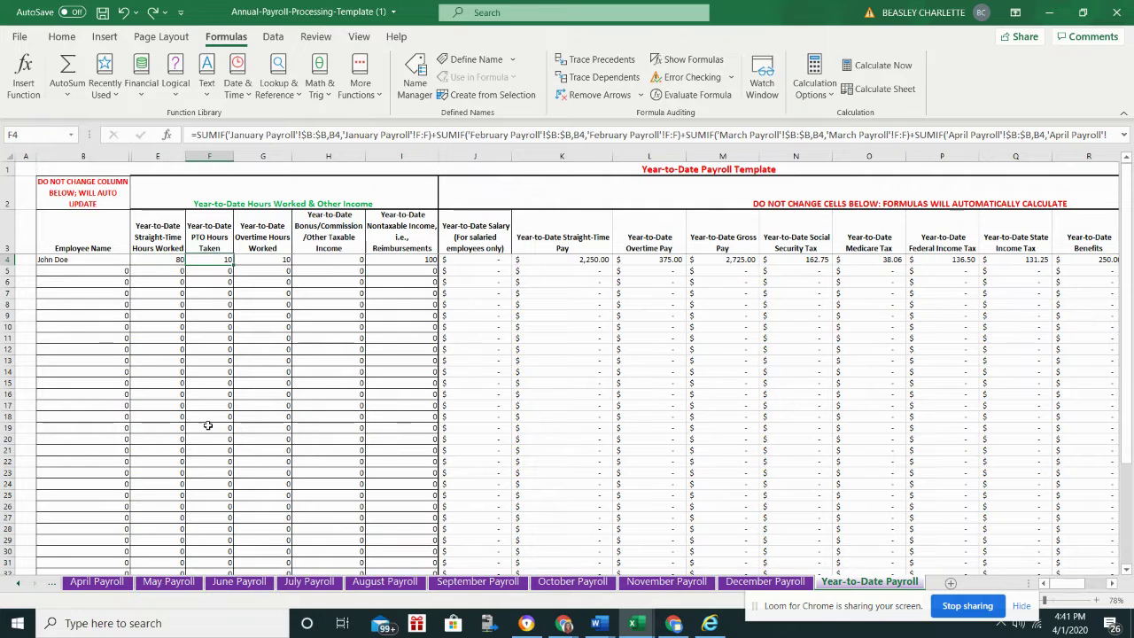
{"action": "left_click", "coordinate": [265, 258]}
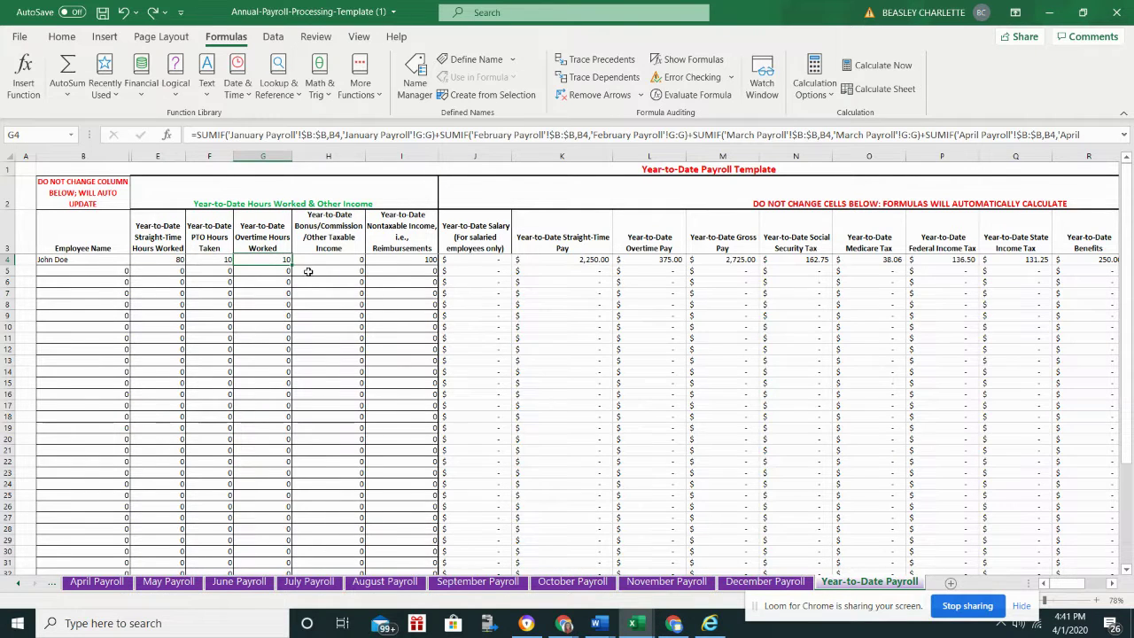
{"action": "left_click", "coordinate": [341, 270]}
{"action": "left_click", "coordinate": [362, 258]}
{"action": "key", "text": "Right"}
{"action": "key", "text": "Right"}
{"action": "key", "text": "Right"}
{"action": "key", "text": "Right"}
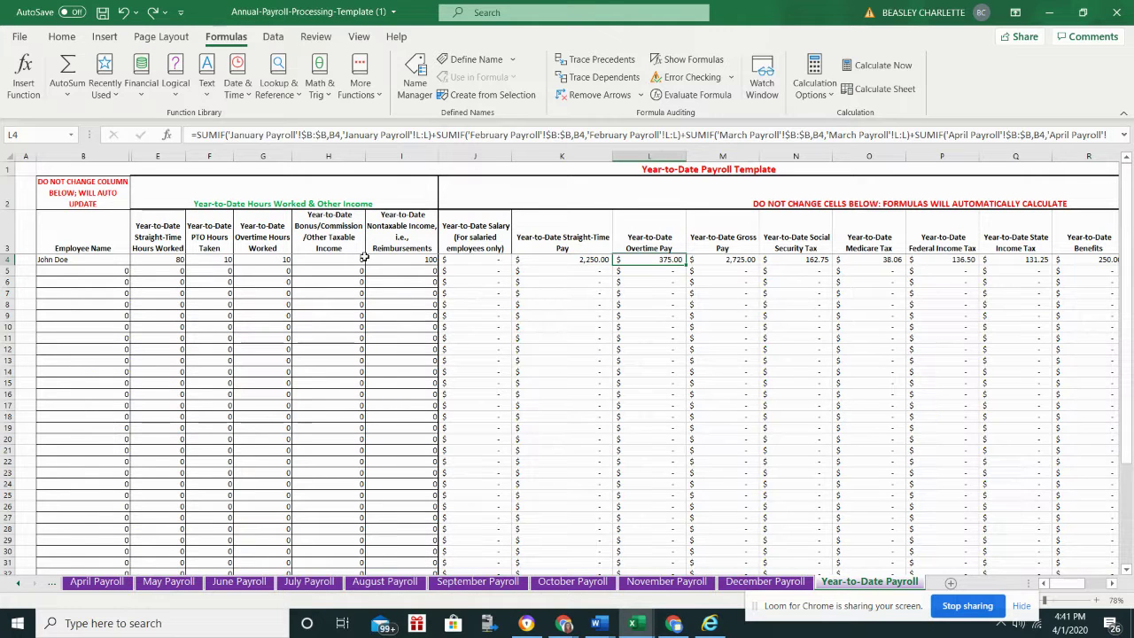
{"action": "key", "text": "Right"}
{"action": "key", "text": "Right"}
{"action": "key", "text": "Right"}
{"action": "key", "text": "Right"}
{"action": "key", "text": "Right"}
{"action": "key", "text": "Right"}
{"action": "key", "text": "Right"}
{"action": "key", "text": "Right"}
{"action": "key", "text": "Right"}
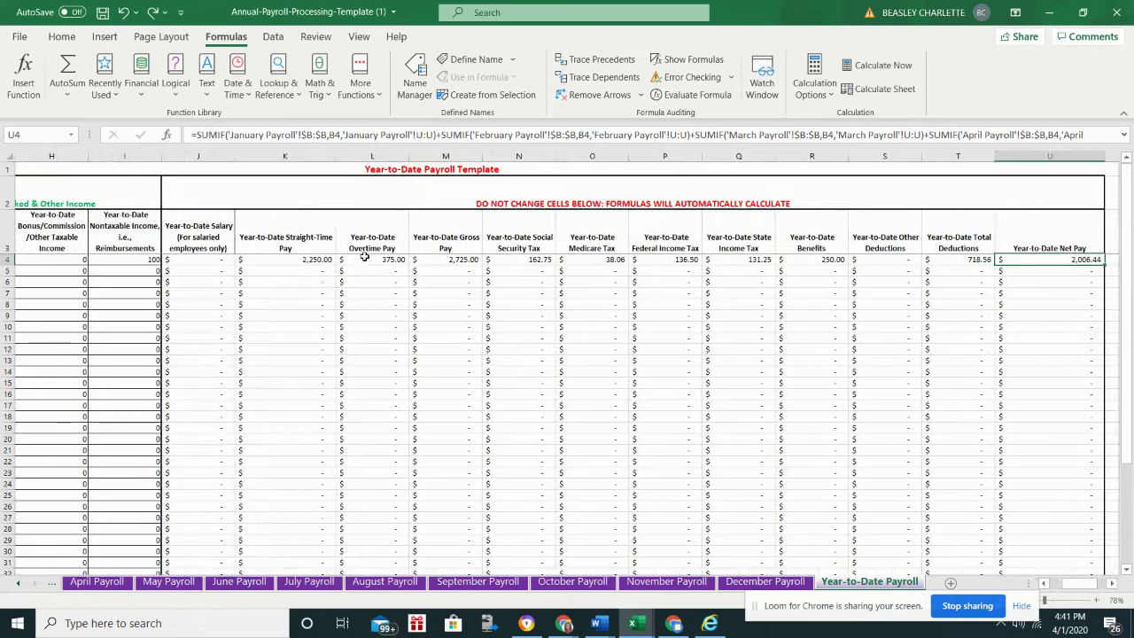
{"action": "key", "text": "Left"}
{"action": "key", "text": "Left"}
{"action": "key", "text": "Left"}
{"action": "key", "text": "Left"}
{"action": "key", "text": "Left"}
{"action": "key", "text": "Left"}
{"action": "key", "text": "Left"}
{"action": "key", "text": "Left"}
{"action": "key", "text": "Left"}
{"action": "key", "text": "Left"}
{"action": "key", "text": "Left"}
{"action": "key", "text": "Left"}
{"action": "key", "text": "Left"}
{"action": "key", "text": "Left"}
{"action": "key", "text": "Left"}
{"action": "key", "text": "Left"}
{"action": "key", "text": "Left"}
{"action": "key", "text": "Left"}
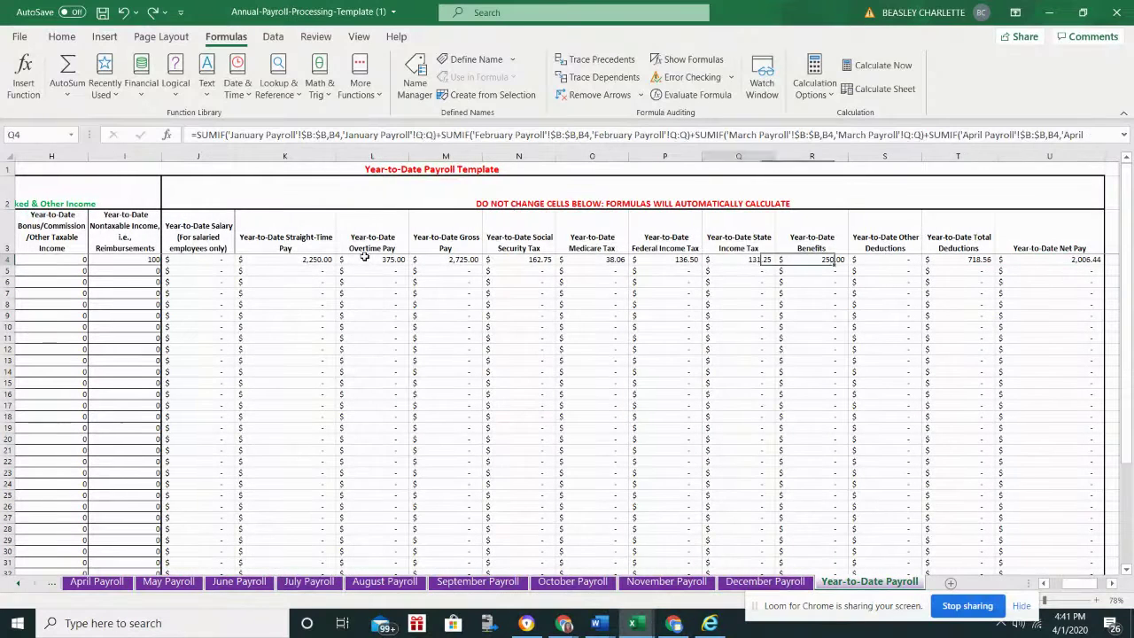
{"action": "key", "text": "Right"}
{"action": "key", "text": "Right"}
{"action": "key", "text": "Right"}
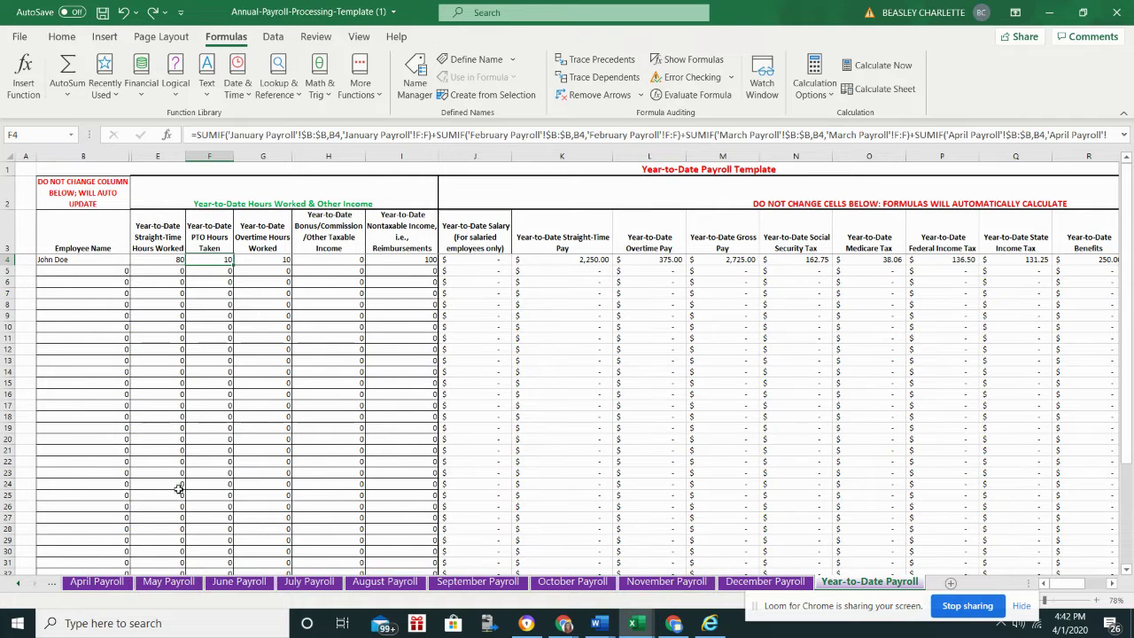
Scroll back to the first sheets and open Set Up Employee Data.
{"action": "left_click", "coordinate": [20, 584]}
{"action": "left_click", "coordinate": [19, 584]}
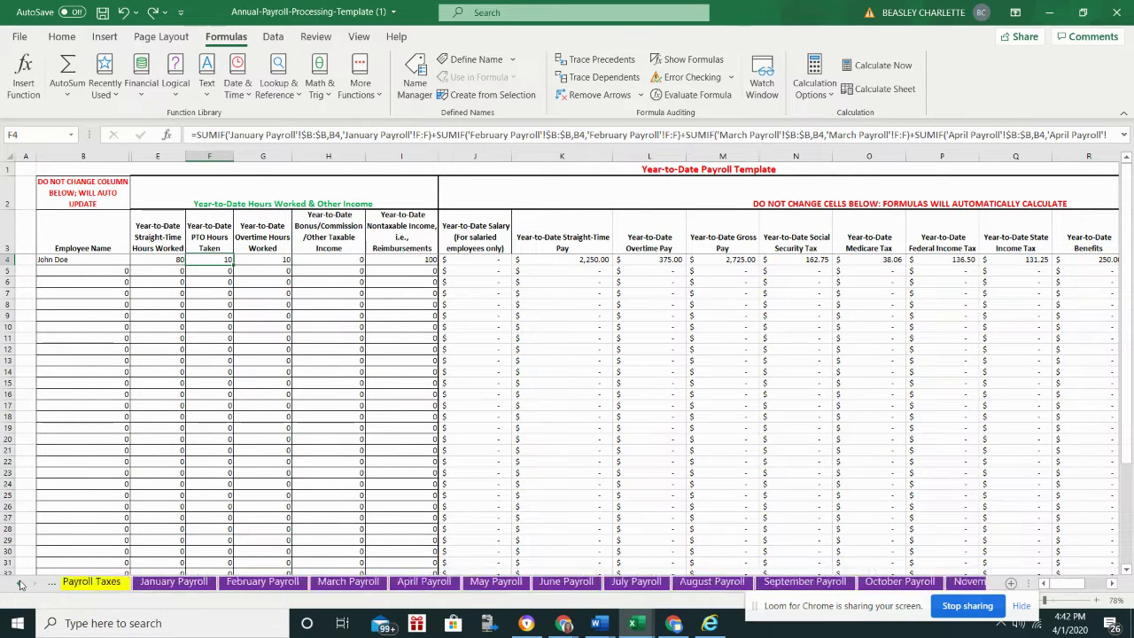
{"action": "left_click", "coordinate": [19, 584]}
{"action": "left_click", "coordinate": [311, 585]}
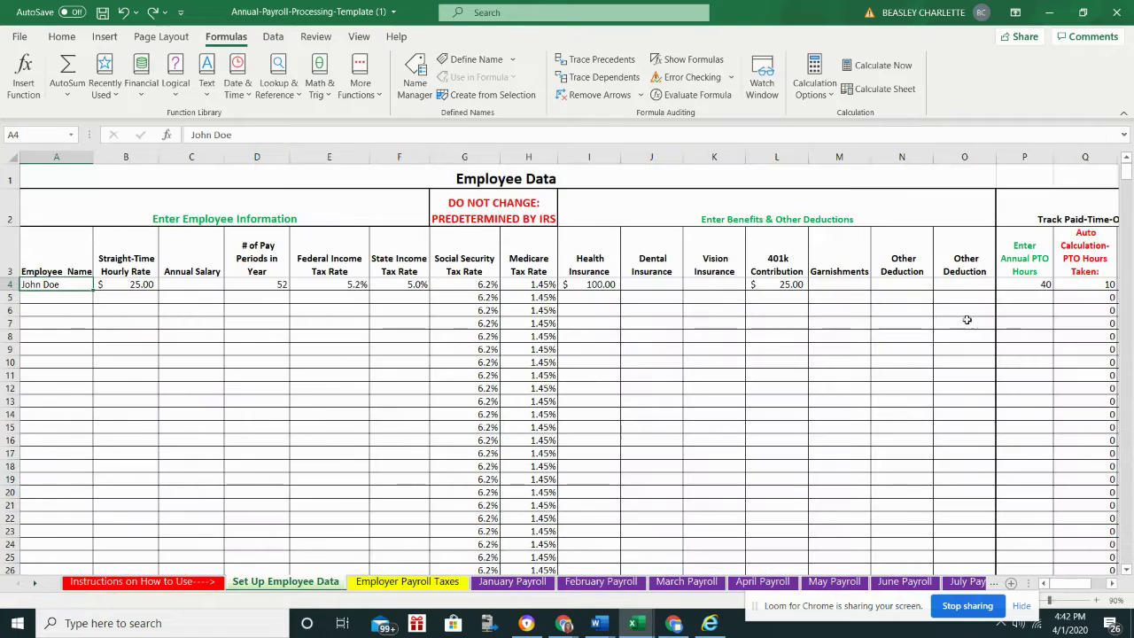
Review the sample employee's PTO cells: 40 annual hours, 10 taken (VLOOKUP), 30 remaining (=P4-Q4).
{"action": "left_click", "coordinate": [1023, 276]}
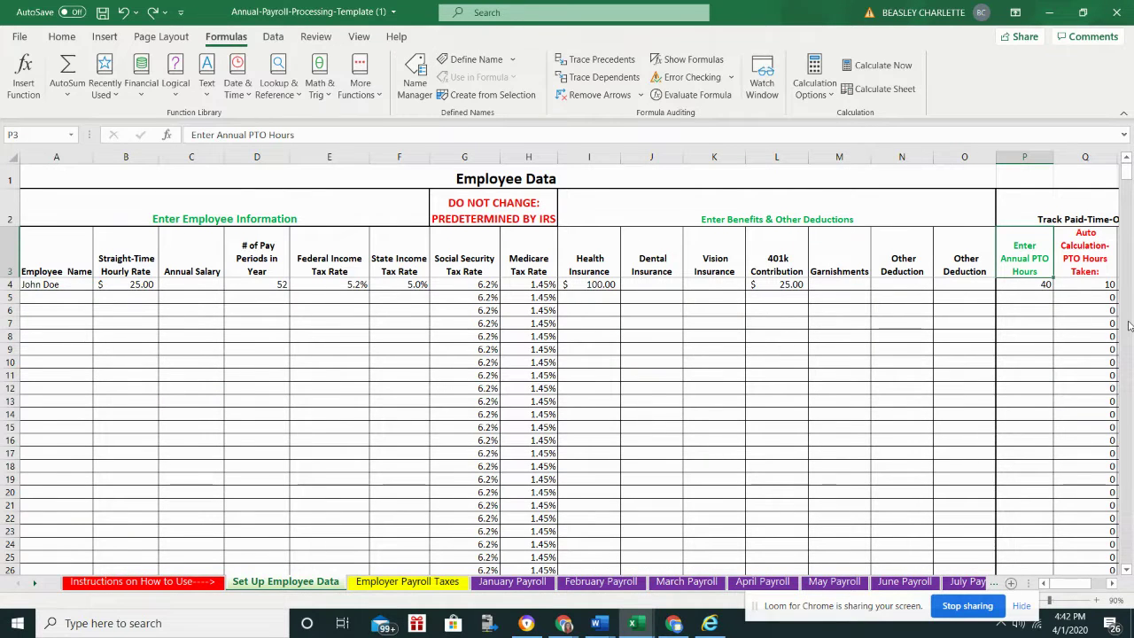
{"action": "key", "text": "Down"}
{"action": "key", "text": "Right"}
{"action": "key", "text": "Left"}
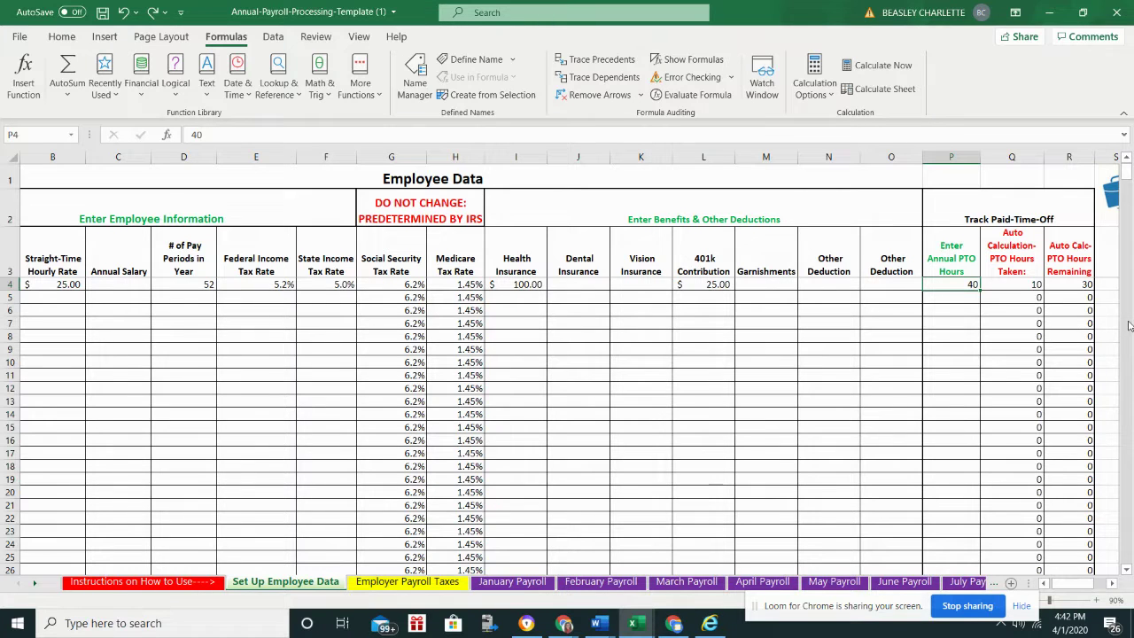
{"action": "key", "text": "Right"}
{"action": "key", "text": "Right"}
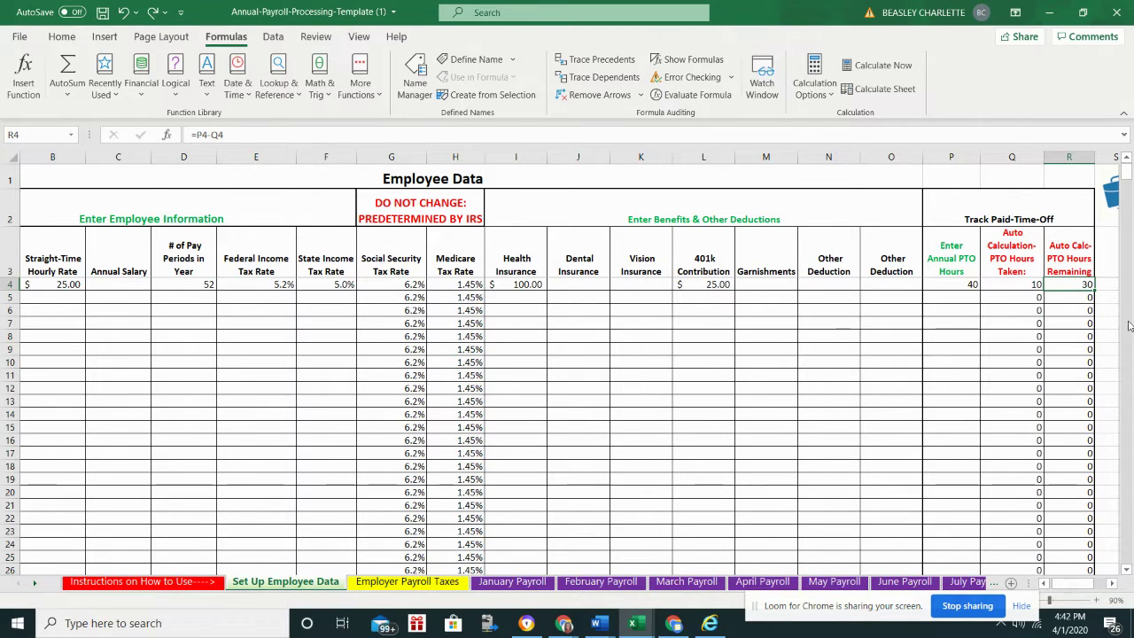
{"action": "key", "text": "Left"}
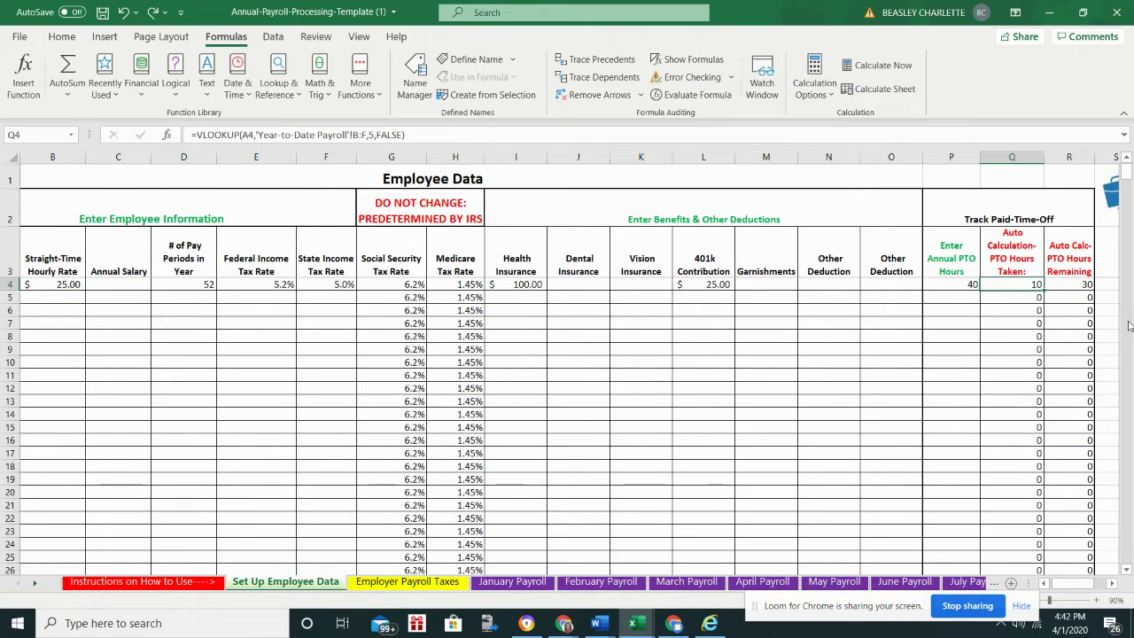
{"action": "key", "text": "Right"}
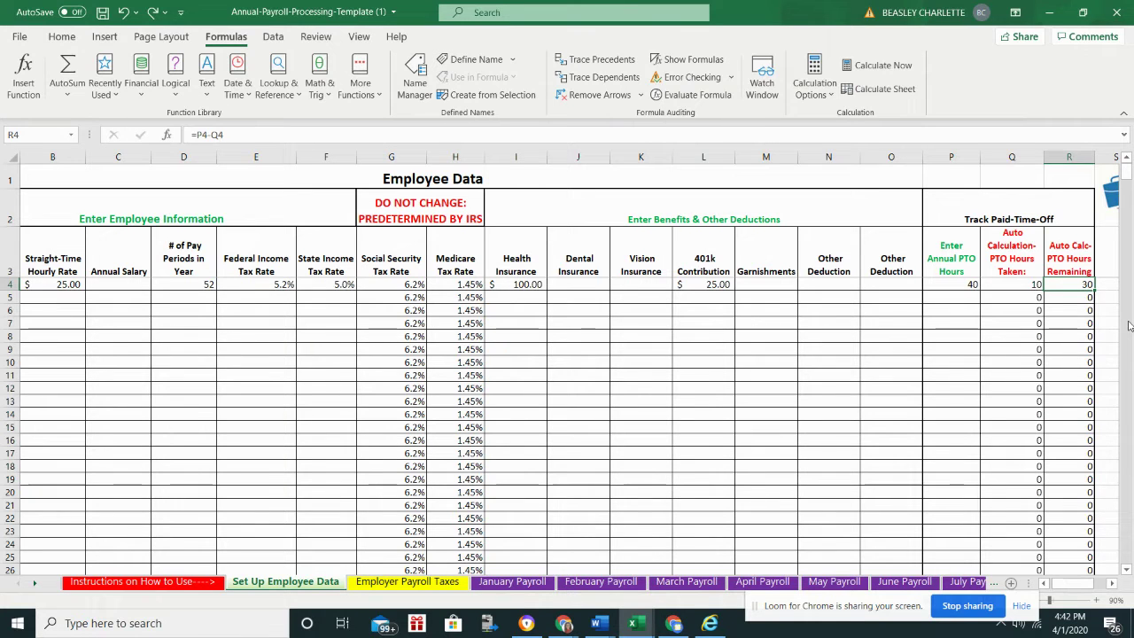
{"action": "key", "text": "Left"}
{"action": "key", "text": "Left"}
{"action": "key", "text": "Left"}
{"action": "key", "text": "Left"}
{"action": "key", "text": "Left"}
{"action": "key", "text": "Left"}
{"action": "key", "text": "Left"}
{"action": "key", "text": "Left"}
{"action": "key", "text": "Left"}
{"action": "key", "text": "Left"}
{"action": "key", "text": "Left"}
{"action": "key", "text": "Left"}
{"action": "key", "text": "Left"}
{"action": "key", "text": "Left"}
{"action": "key", "text": "Left"}
{"action": "key", "text": "Left"}
{"action": "key", "text": "Left"}
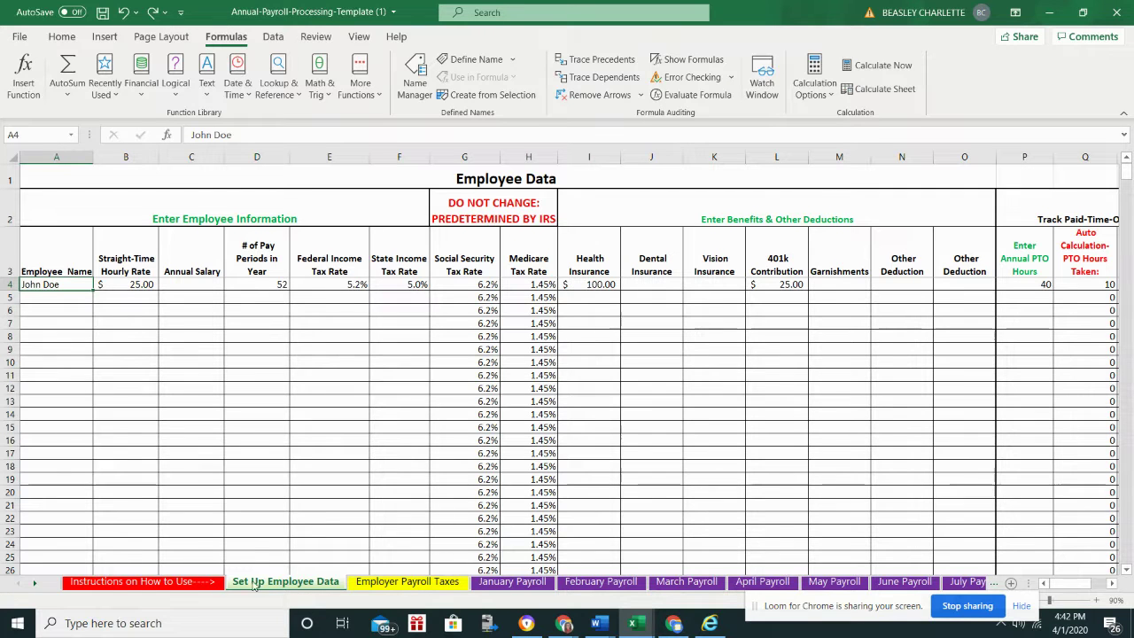
{"action": "left_click", "coordinate": [173, 584]}
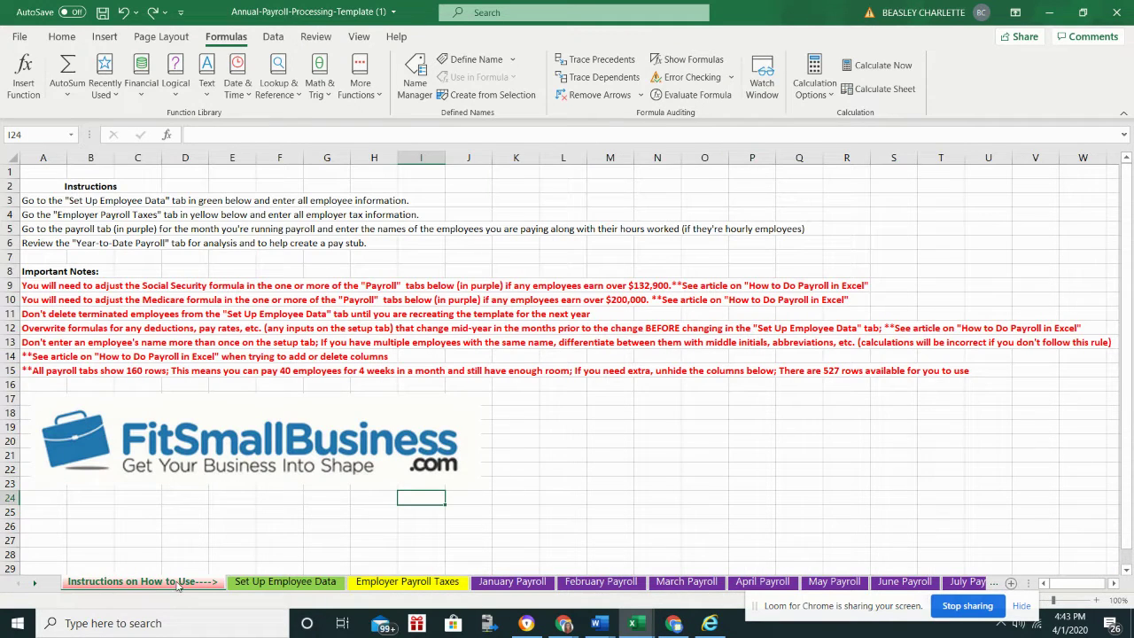